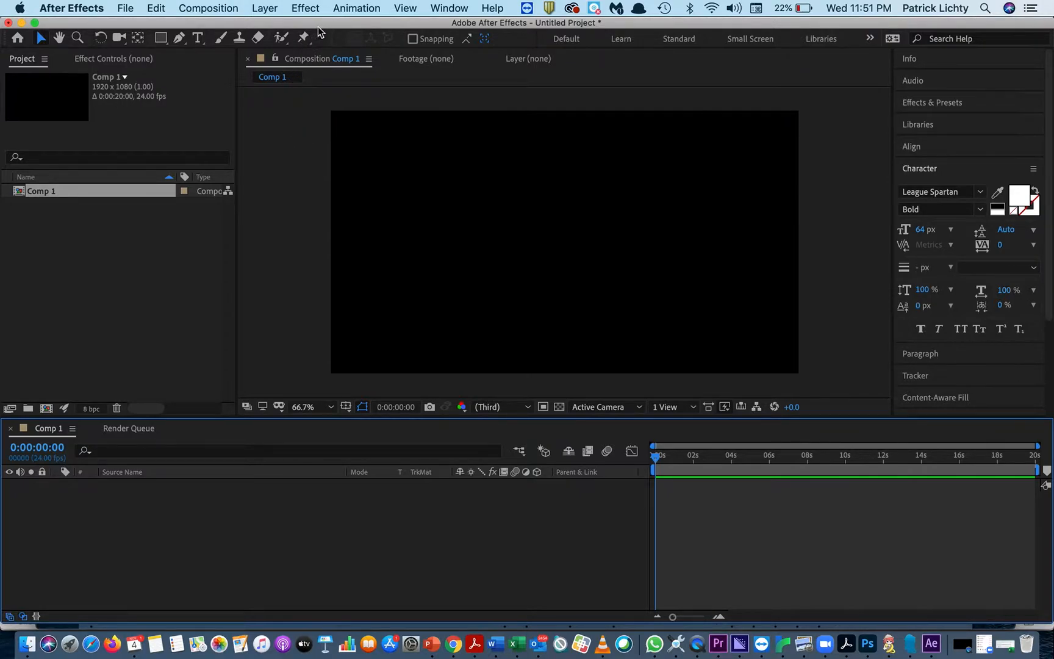
# Step: Add a shape layer with an orange circle drawn at the composition's centre, and trim the layer's end to 10 seconds
pyautogui.click(276, 13)
pyautogui.moveTo(270, 26)
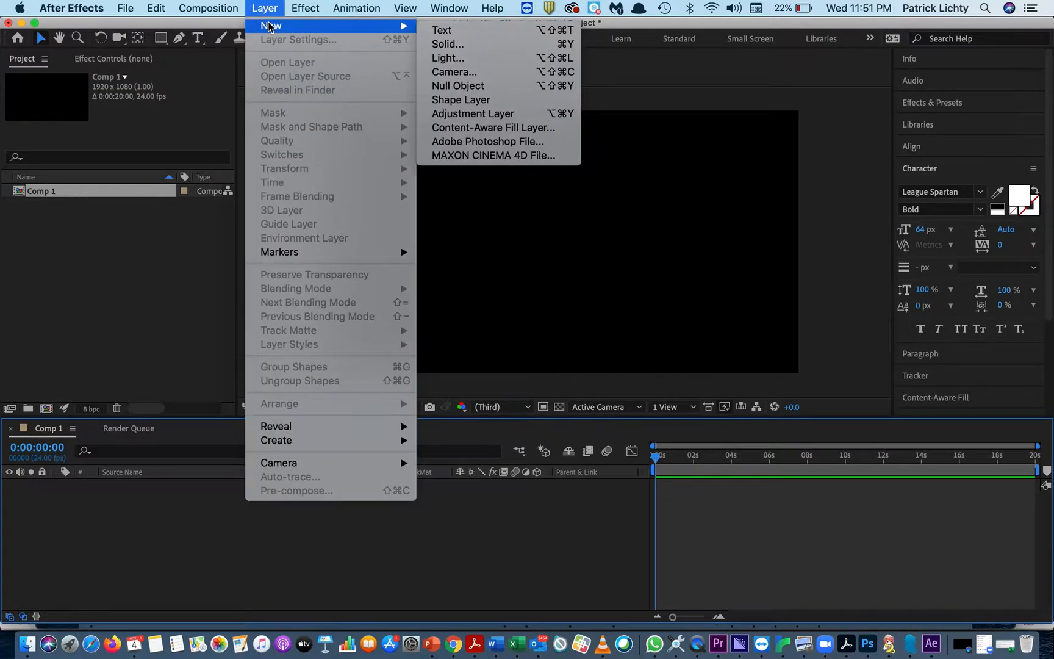
pyautogui.click(488, 101)
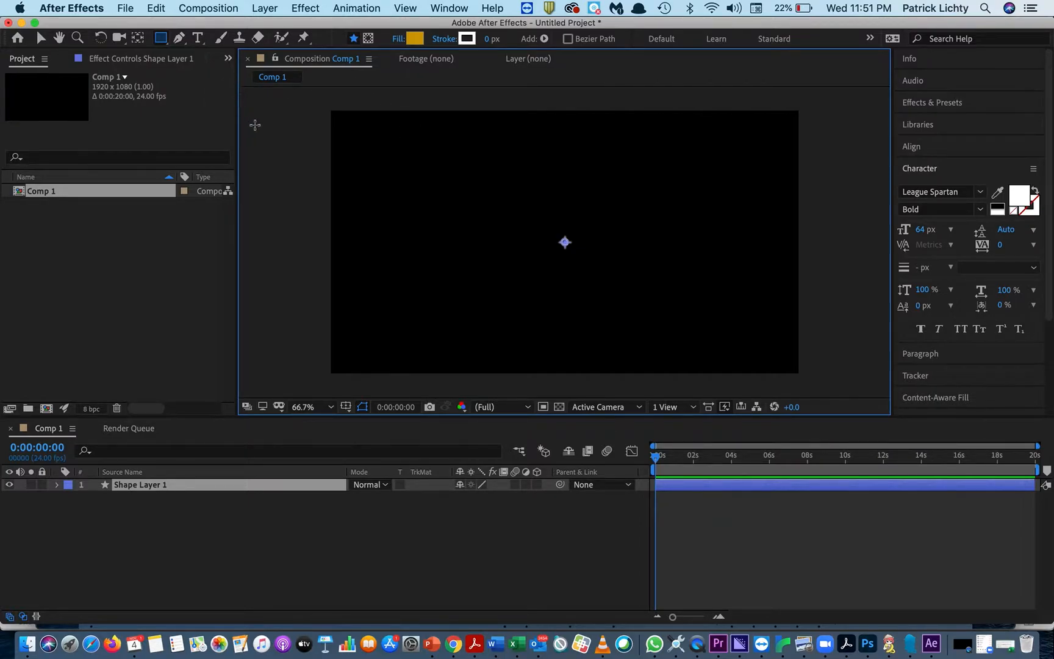
pyautogui.click(166, 42)
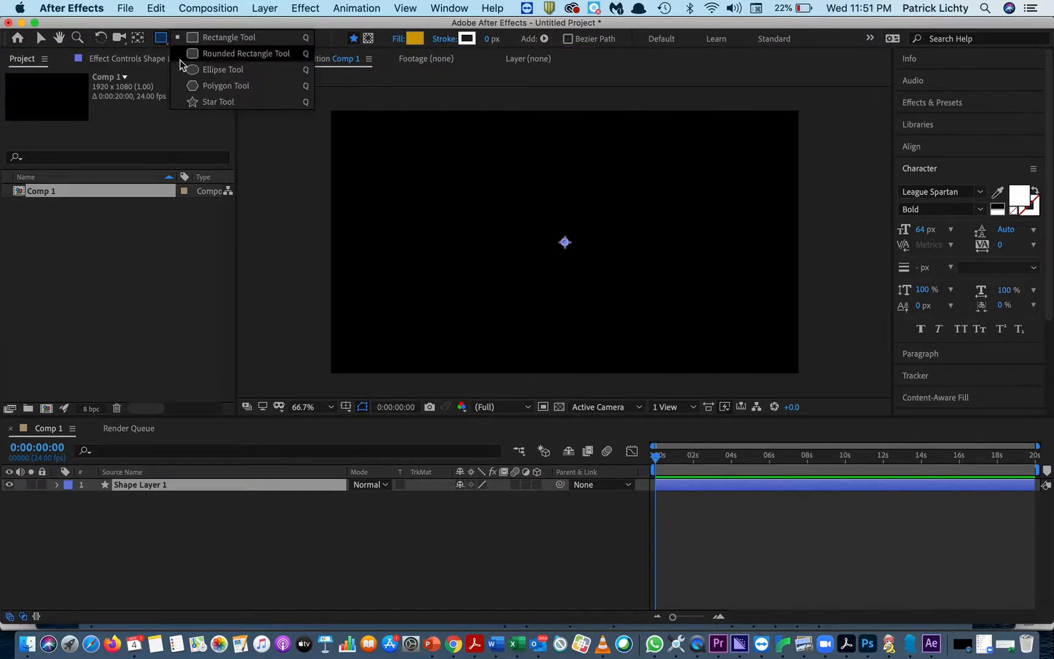
pyautogui.click(196, 70)
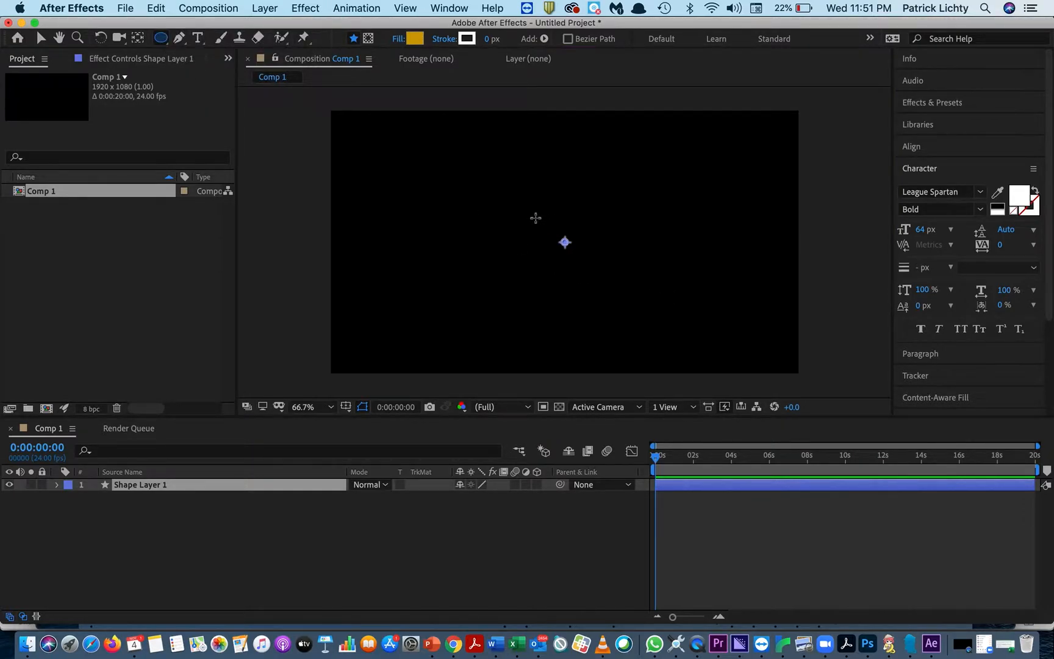
pyautogui.moveTo(535, 218)
pyautogui.mouseDown()
pyautogui.moveTo(604, 280)
pyautogui.moveTo(596, 274)
pyautogui.mouseUp()
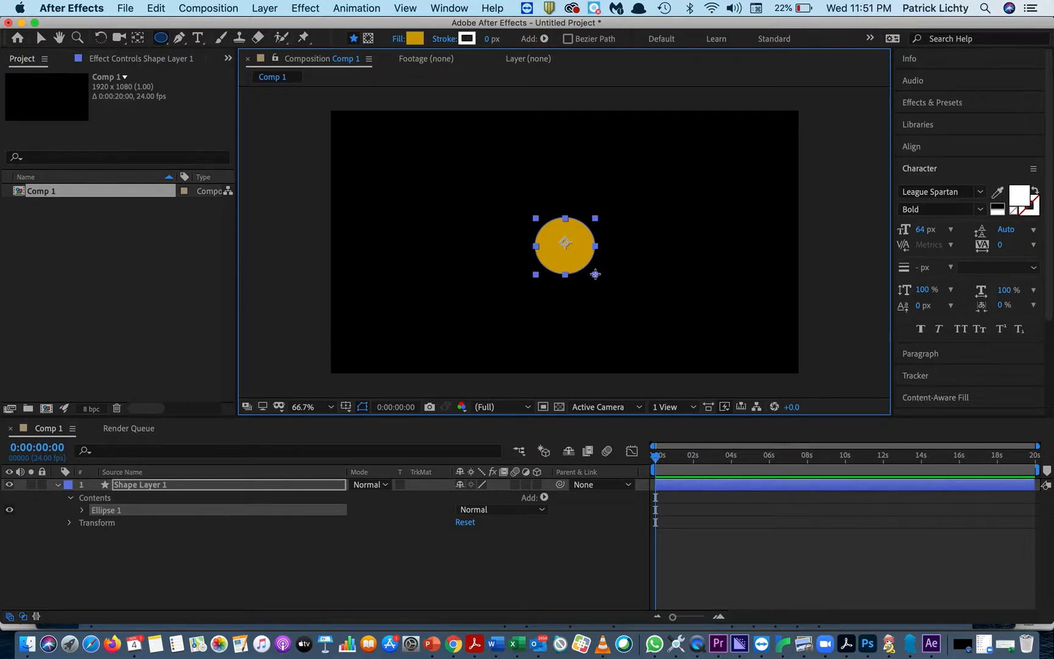
pyautogui.moveTo(1035, 485); pyautogui.dragTo(846, 496)
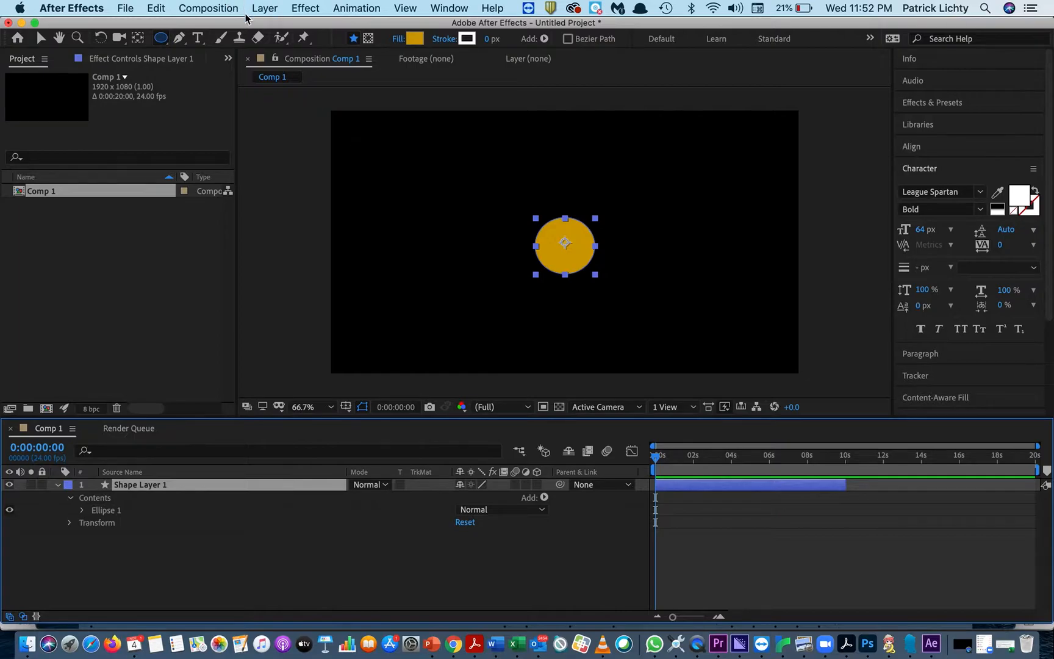
# Step: Add a second shape layer and trim its start to 10 seconds, where the circle layer ends
pyautogui.click(226, 10)
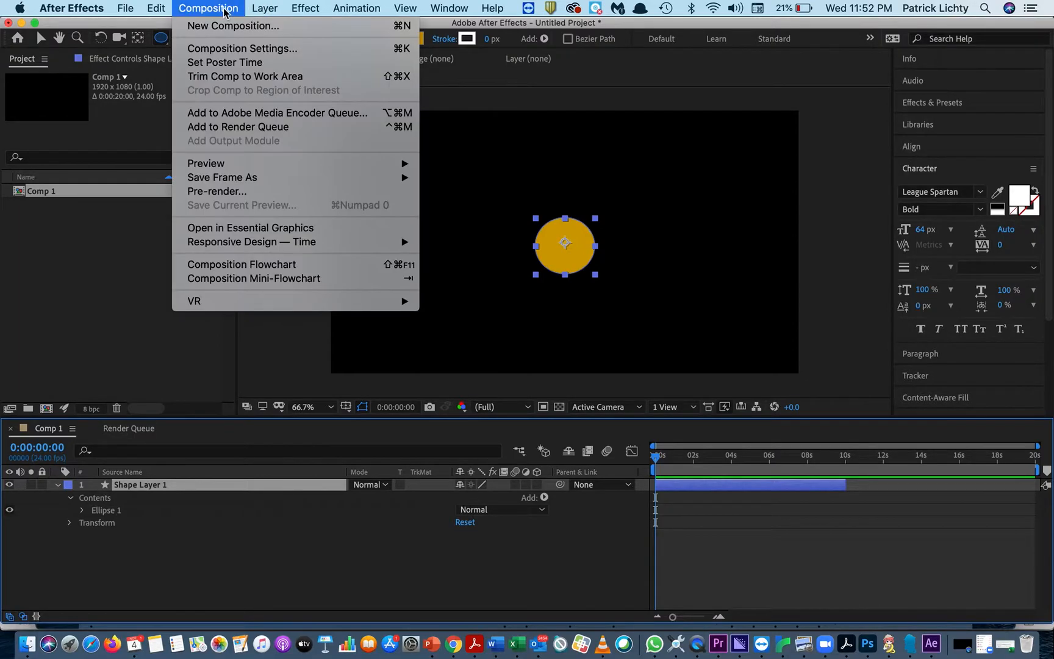
pyautogui.moveTo(264, 8)
pyautogui.moveTo(293, 27)
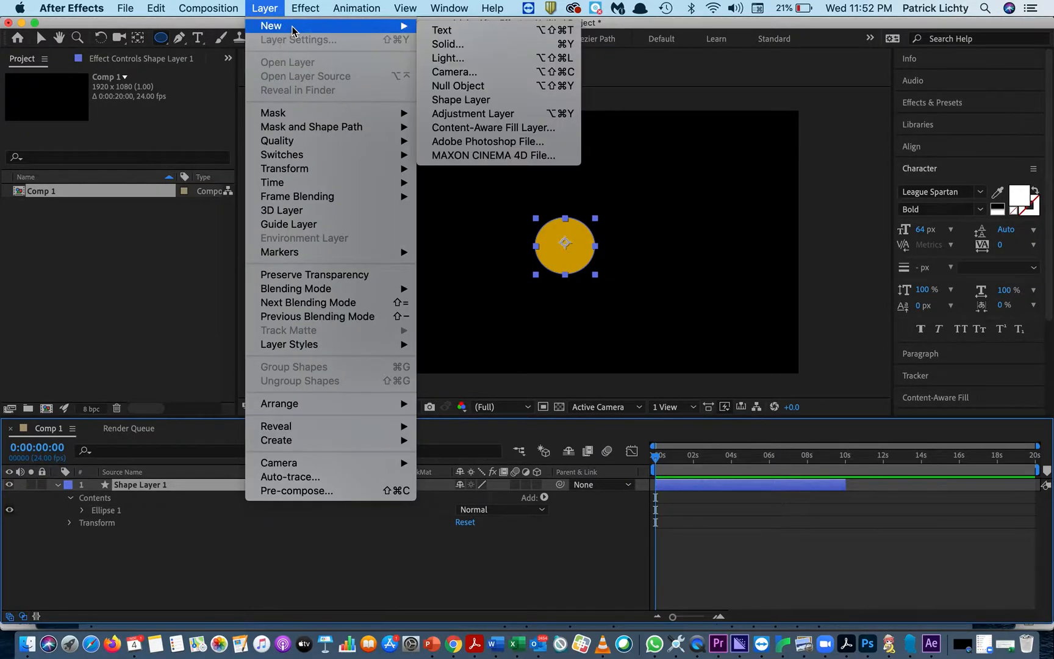
pyautogui.click(482, 102)
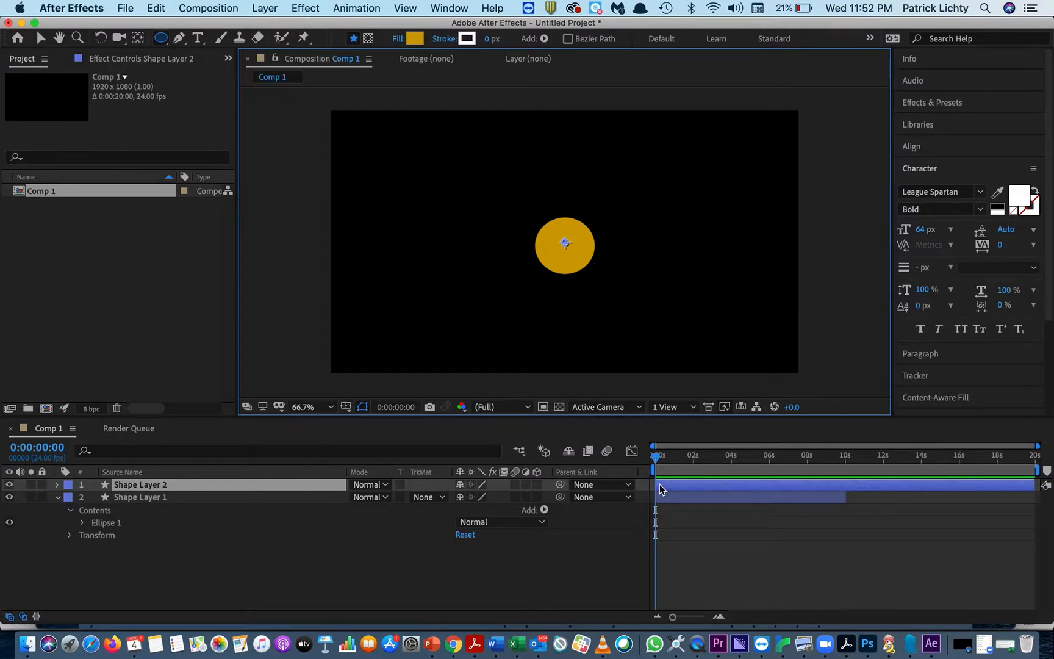
pyautogui.moveTo(661, 484); pyautogui.dragTo(848, 492)
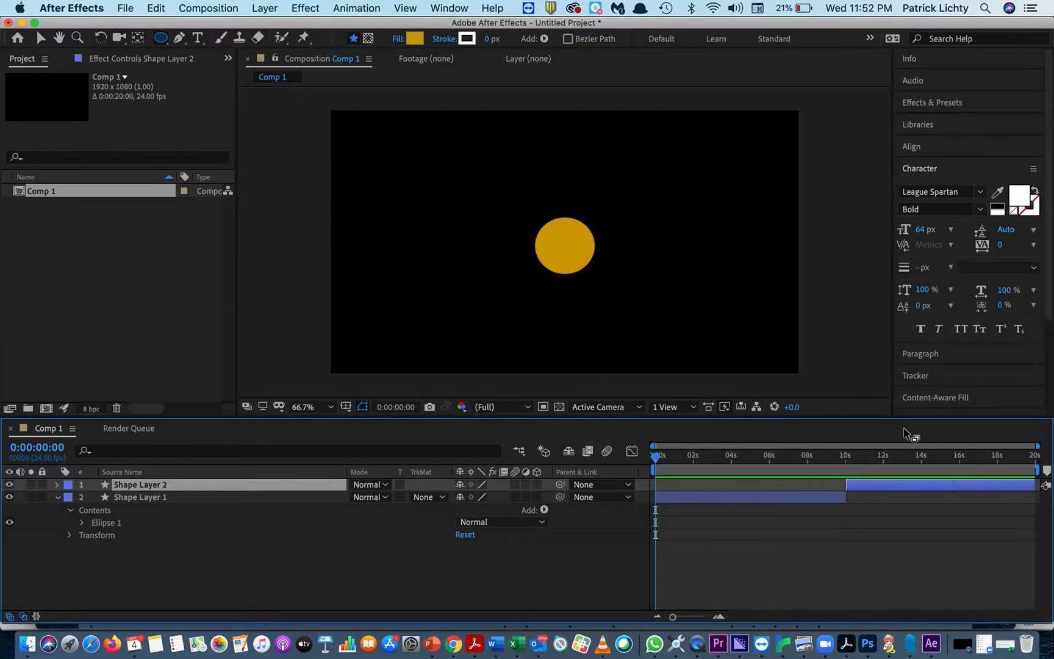
# Step: At 0:00:10:03, draw a five-pointed star near the composition's centre on Shape Layer 2 with the Star tool
pyautogui.click(873, 457)
pyautogui.moveTo(873, 463); pyautogui.dragTo(849, 463)
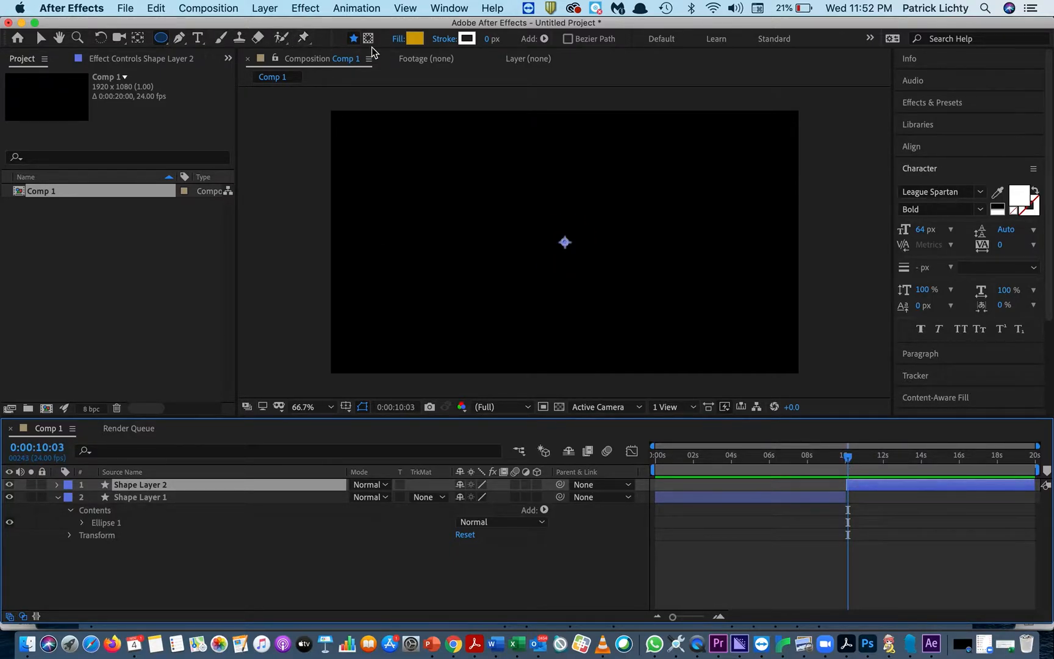
pyautogui.click(163, 42)
pyautogui.moveTo(164, 42); pyautogui.dragTo(210, 101)
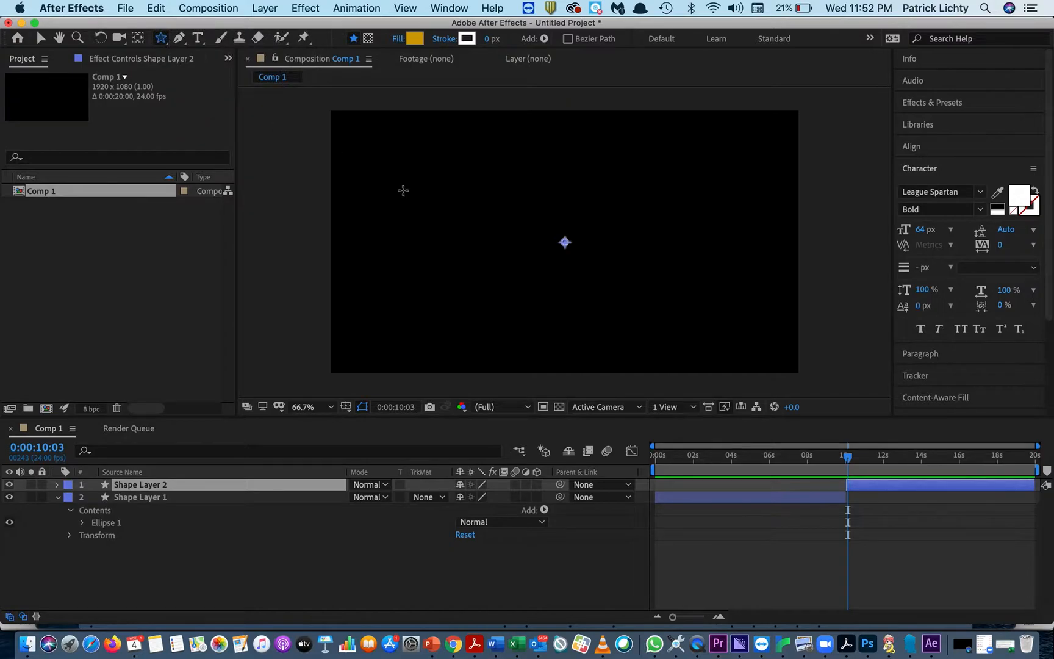
pyautogui.moveTo(545, 219)
pyautogui.mouseDown()
pyautogui.moveTo(574, 254)
pyautogui.moveTo(564, 257)
pyautogui.mouseUp()
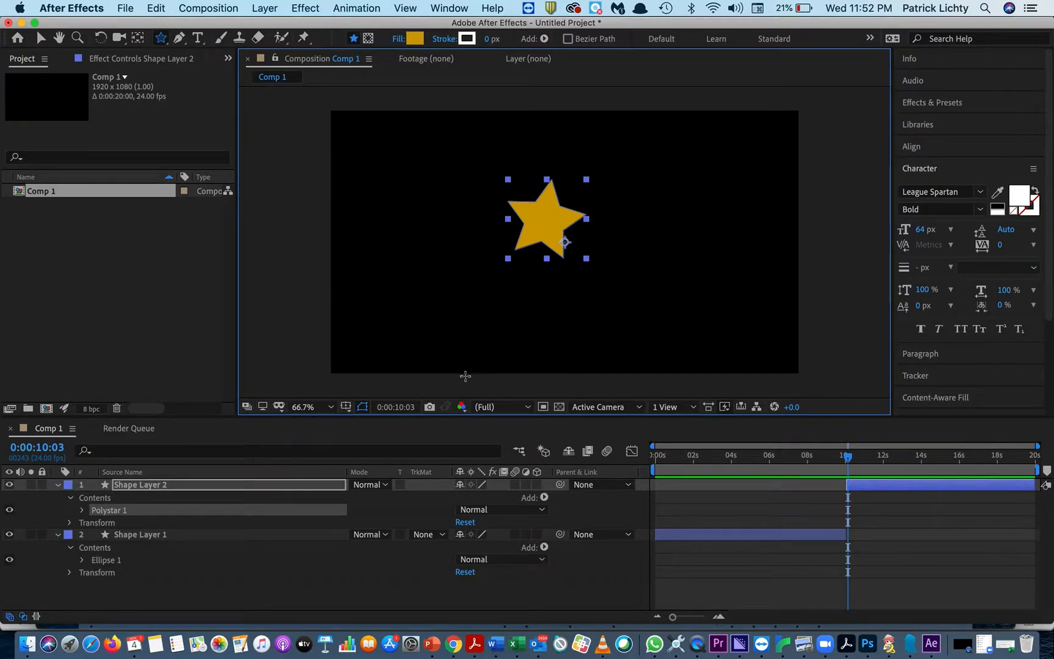
# Step: Collapse both layers' contents and enable Position and Scale keyframing for the star layer at 0:00:10:03
pyautogui.click(70, 498)
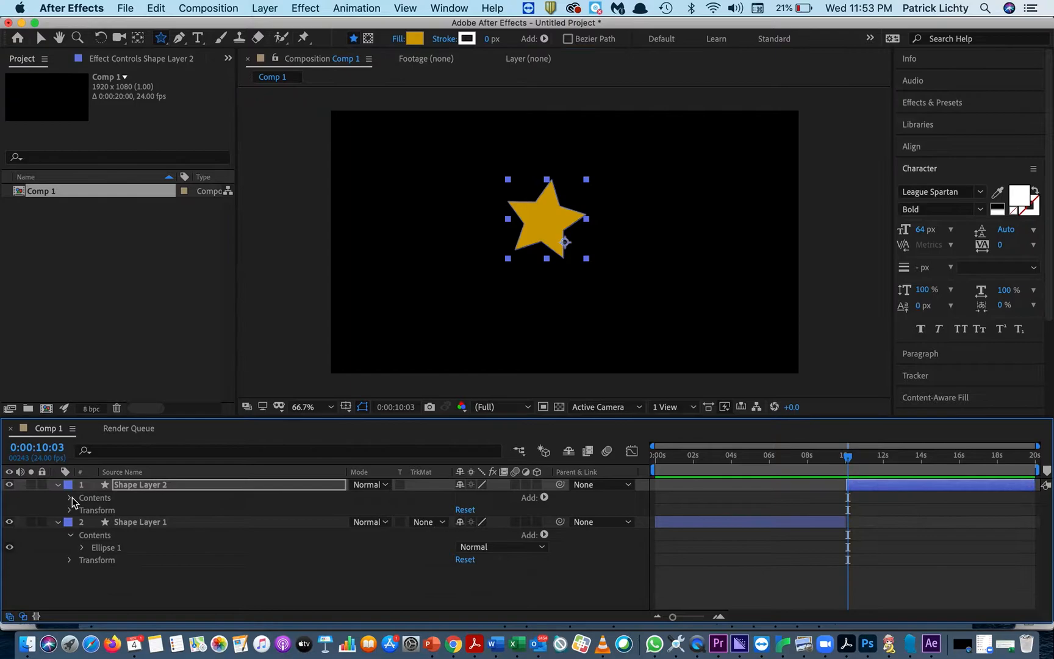
pyautogui.click(69, 536)
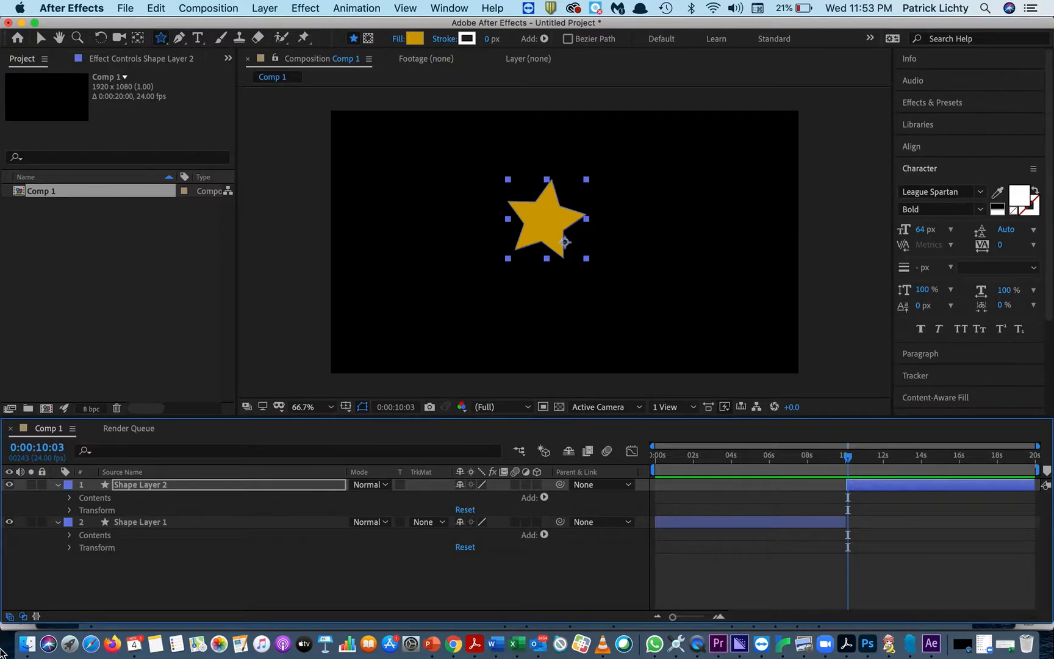
pyautogui.click(70, 511)
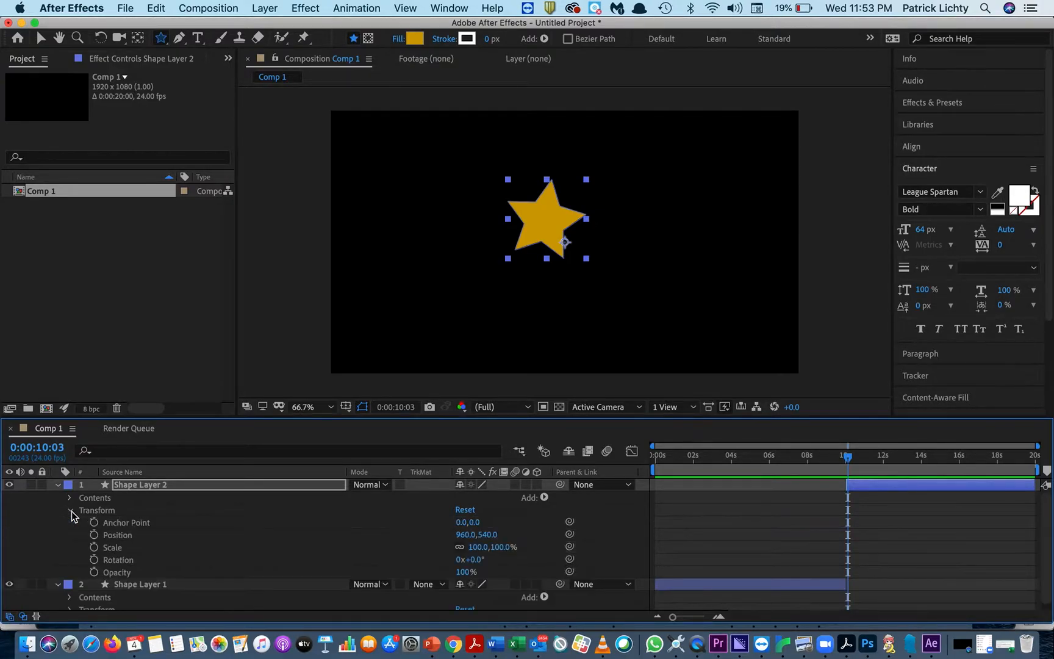
pyautogui.click(94, 535)
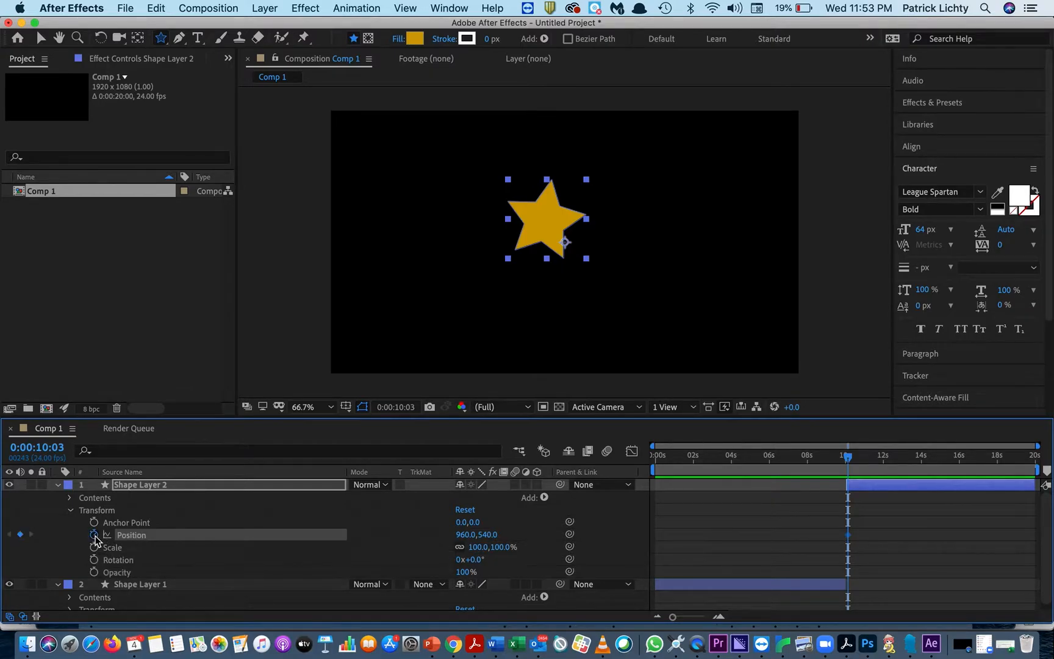
pyautogui.scroll(-1, 95, 541)
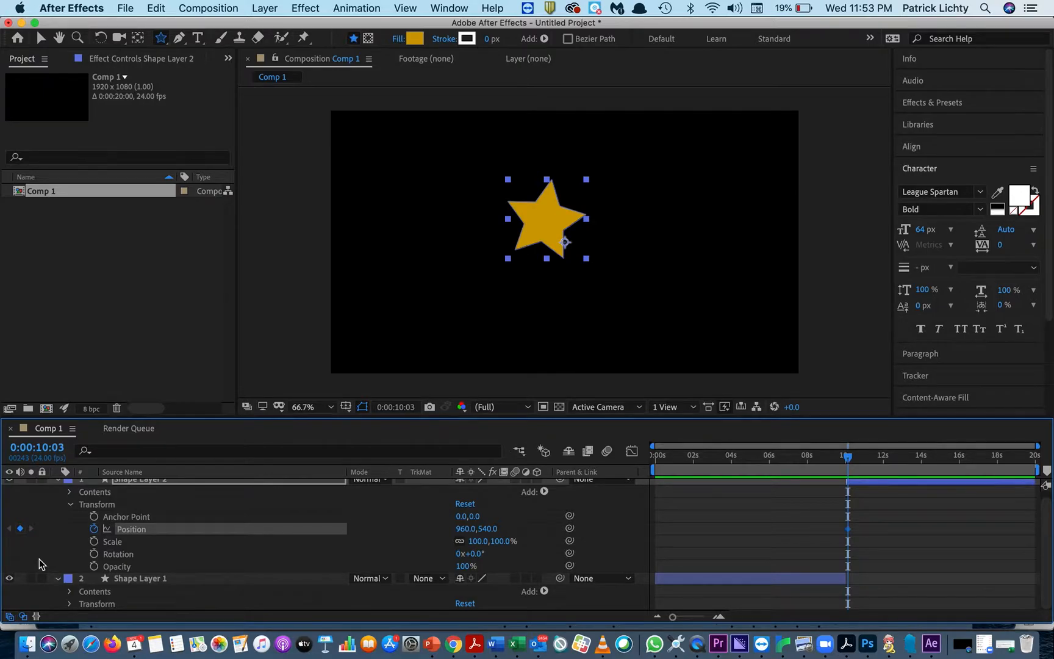
pyautogui.click(92, 541)
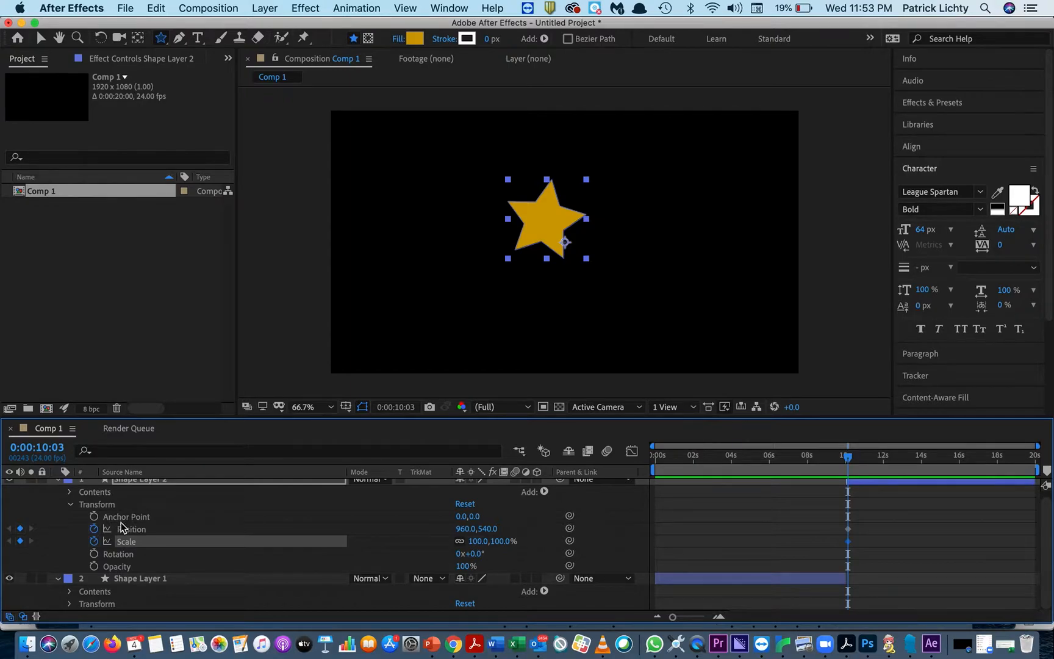
# Step: Enable Position keyframing for the circle layer, Shape Layer 1, and move its keyframe to the start of the timeline
pyautogui.click(70, 605)
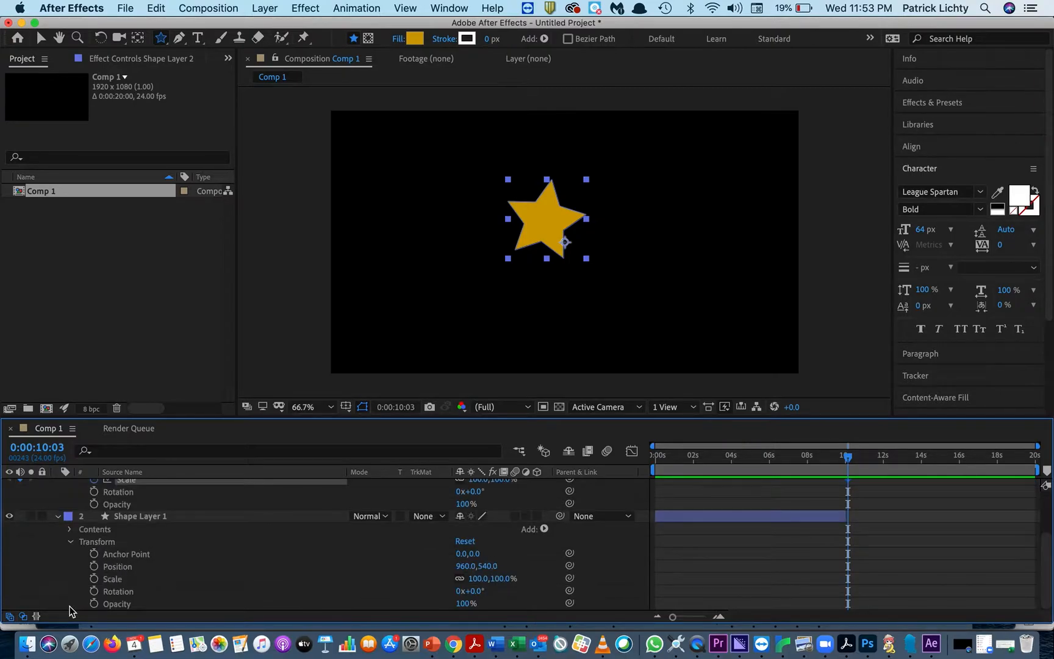
pyautogui.click(94, 567)
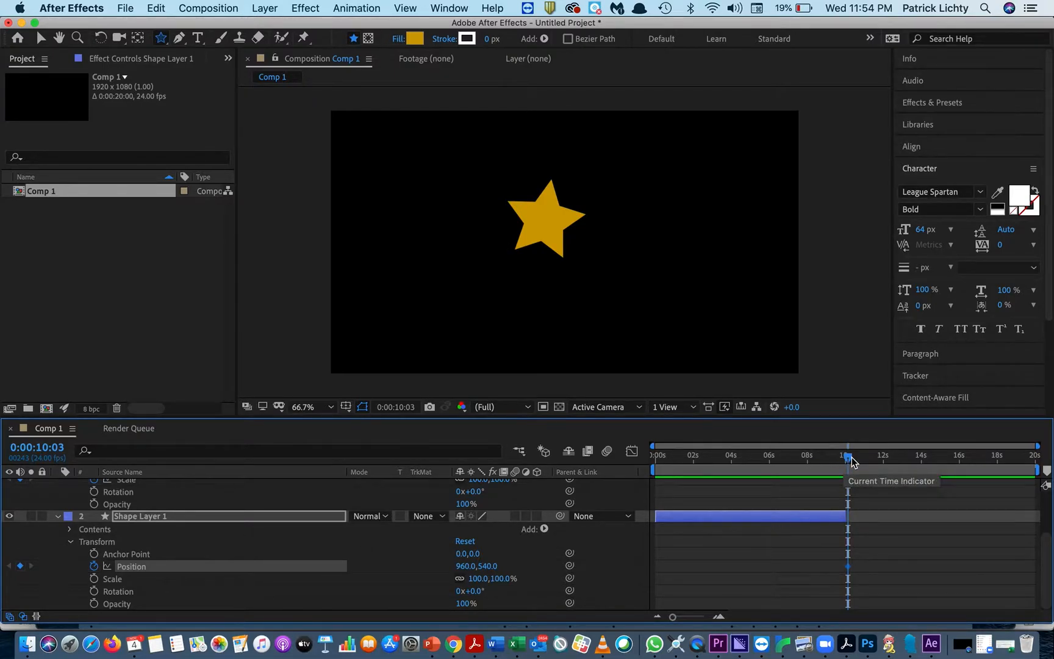
pyautogui.moveTo(853, 462); pyautogui.dragTo(631, 505)
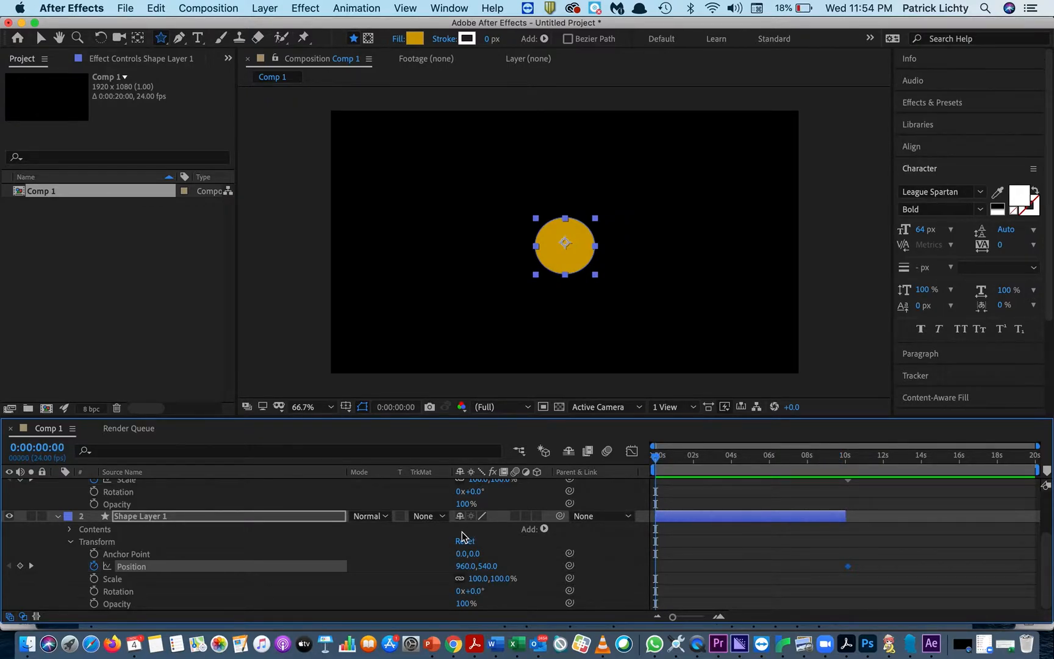
pyautogui.moveTo(847, 566); pyautogui.dragTo(658, 580)
# Step: Include Shape Layer 2's Position and Scale in the graph editor set and move both keyframes to the timeline's start
pyautogui.scroll(5, 202, 593)
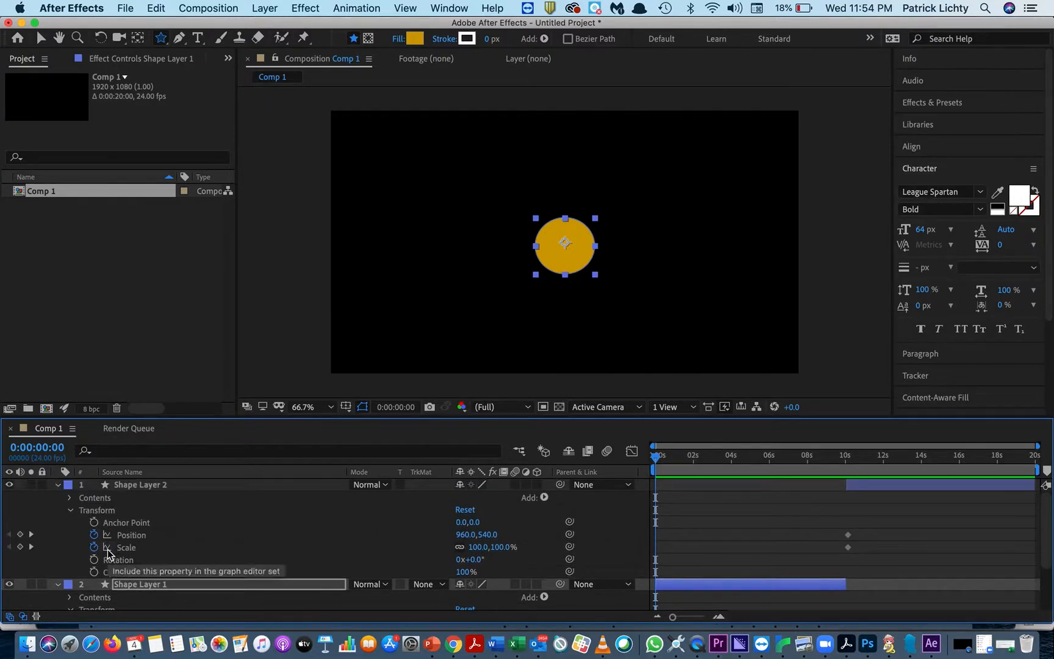
pyautogui.click(108, 548)
pyautogui.click(107, 535)
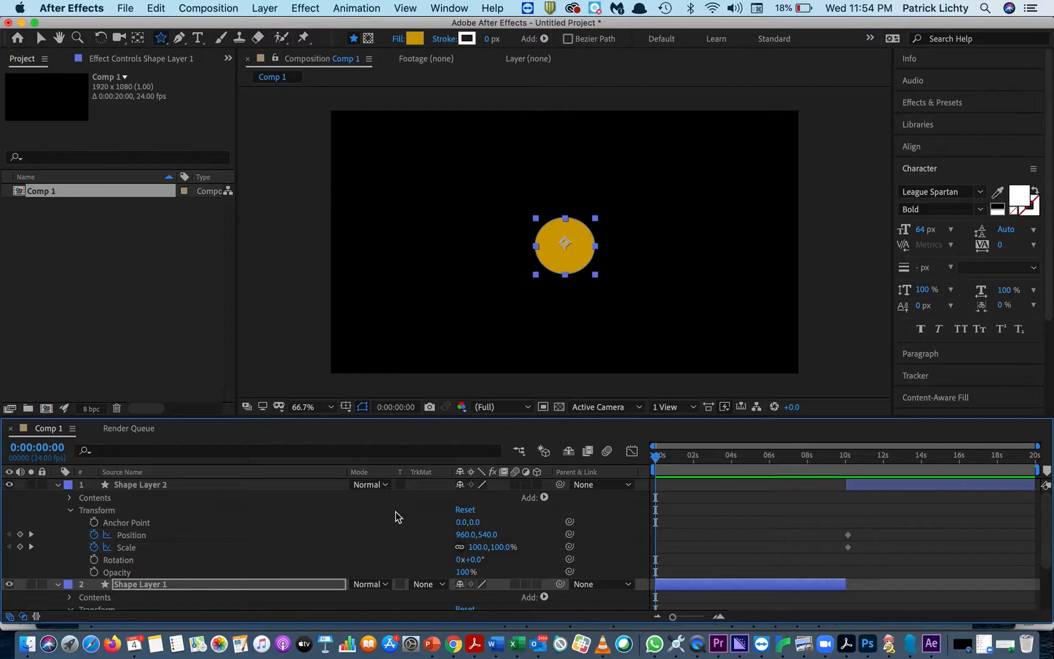
pyautogui.moveTo(865, 528); pyautogui.dragTo(657, 549)
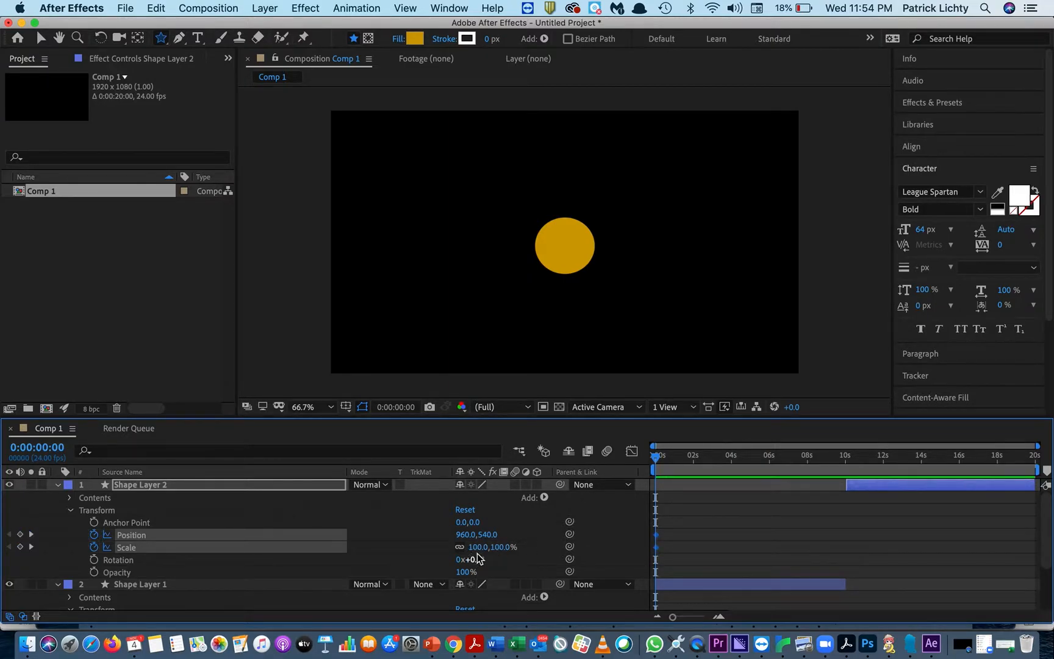
# Step: Examine the Position and Scale curves in the Graph Editor and return to the layer bar view
pyautogui.click(632, 452)
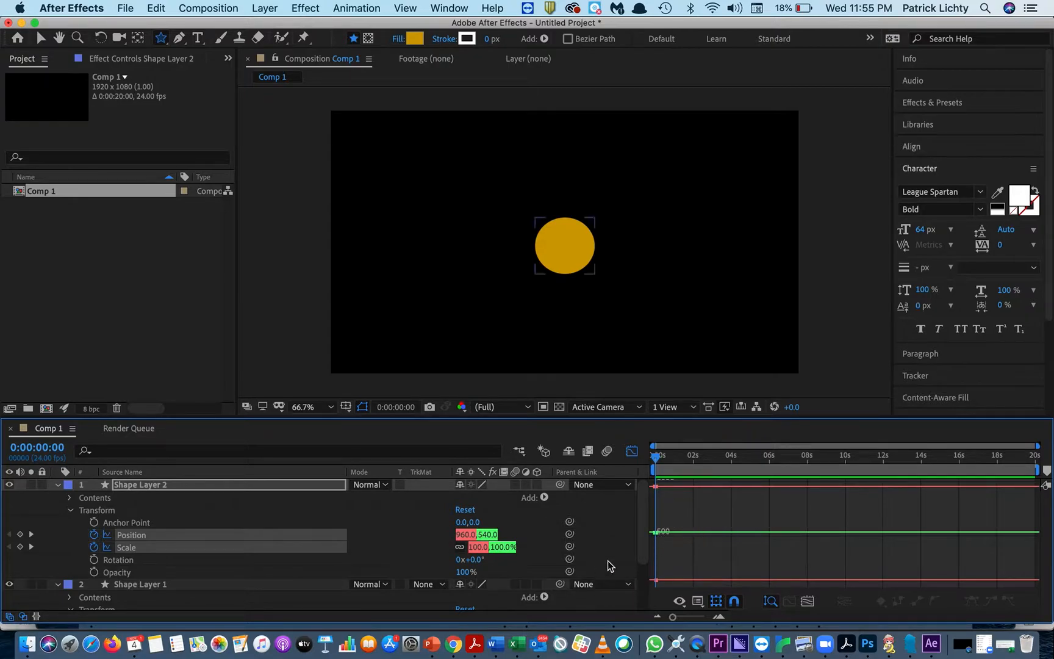
pyautogui.moveTo(656, 488)
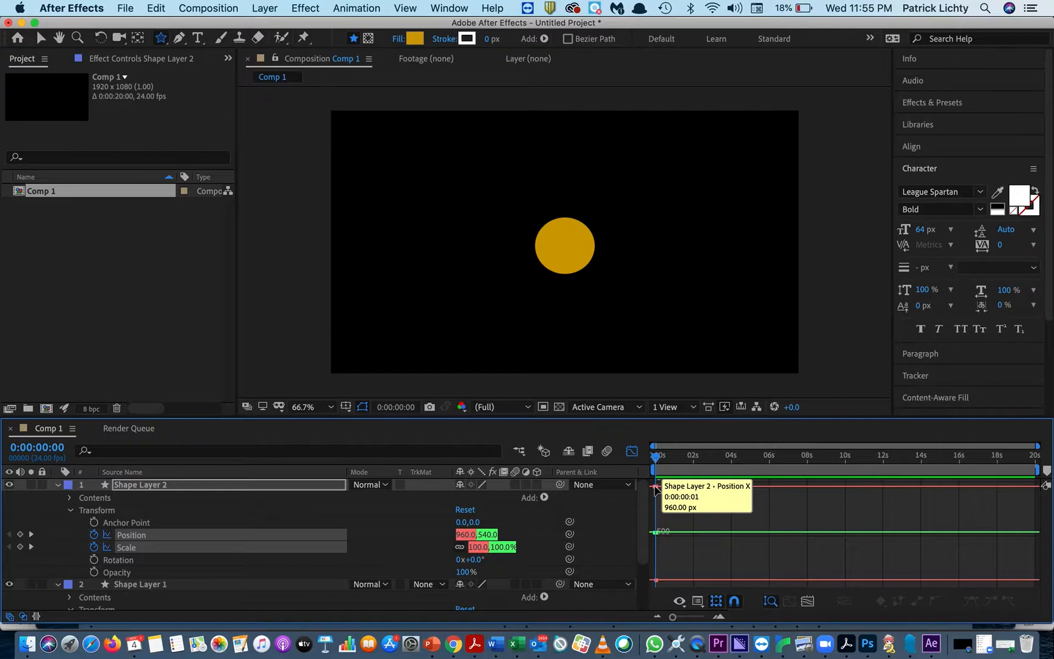
pyautogui.moveTo(653, 535)
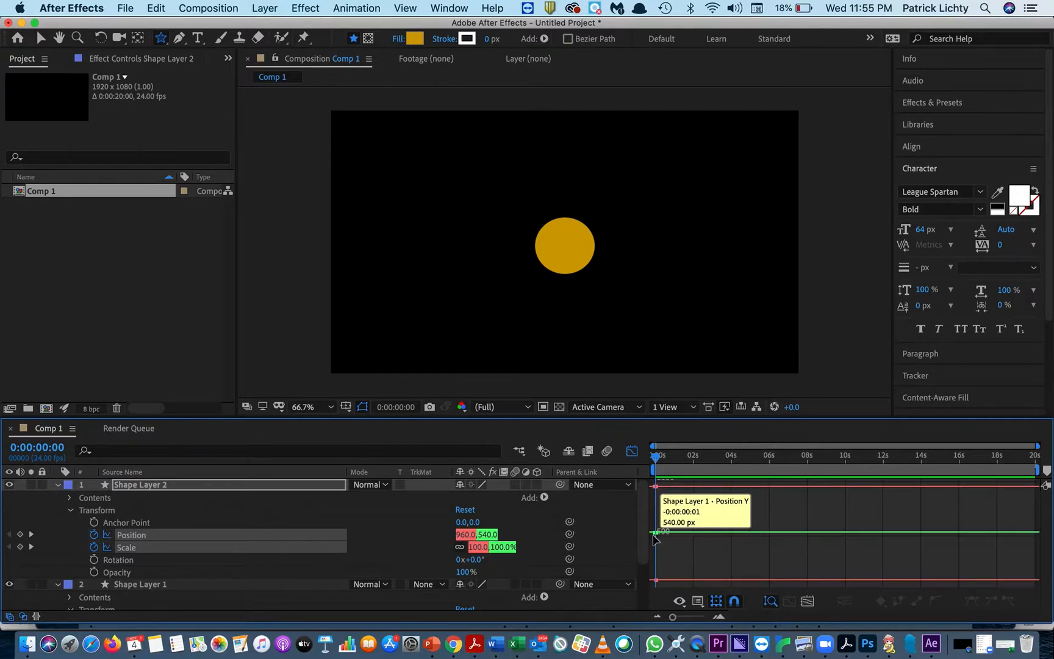
pyautogui.moveTo(655, 581)
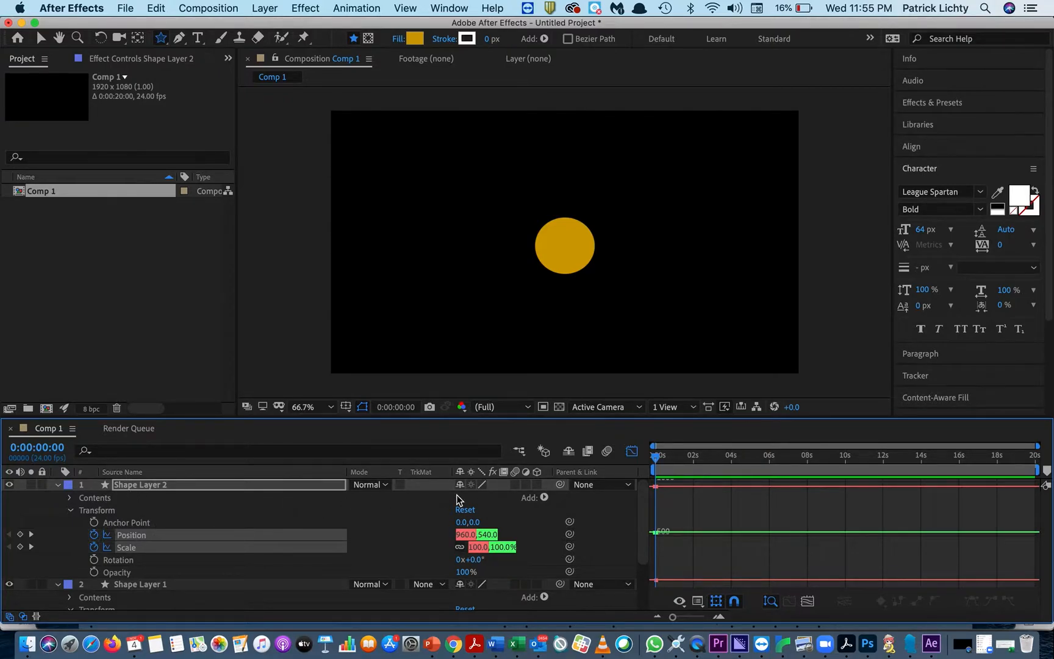
pyautogui.click(632, 452)
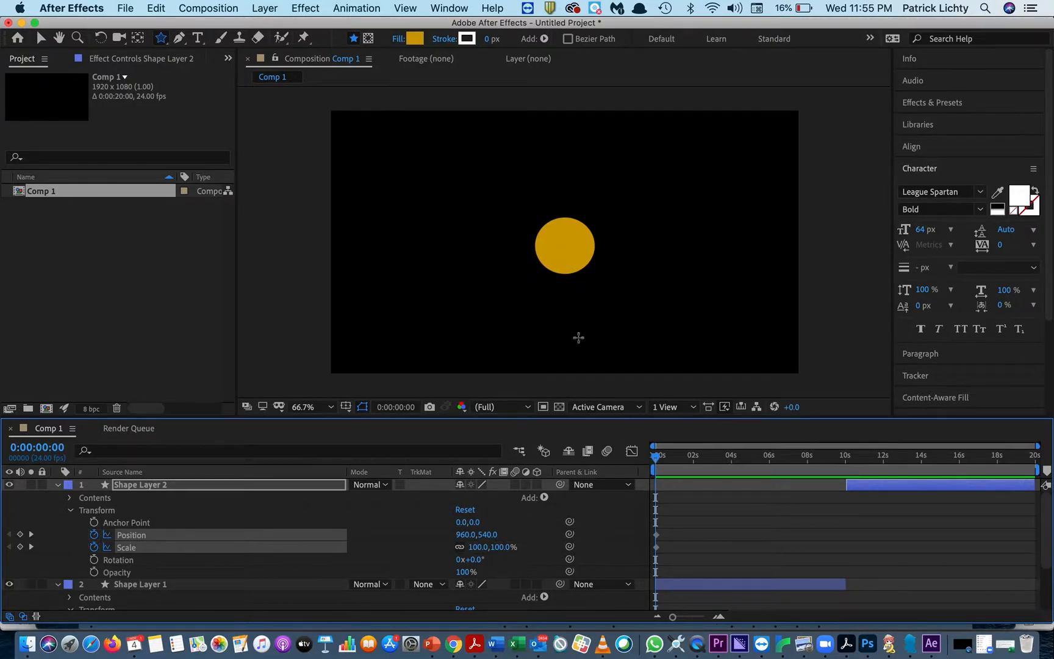
# Step: Keyframe the circle's position in the frame's upper-left corner at 0:00:00:01 and at the lower edge, left of centre, at 0:00:01:01
pyautogui.click(31, 535)
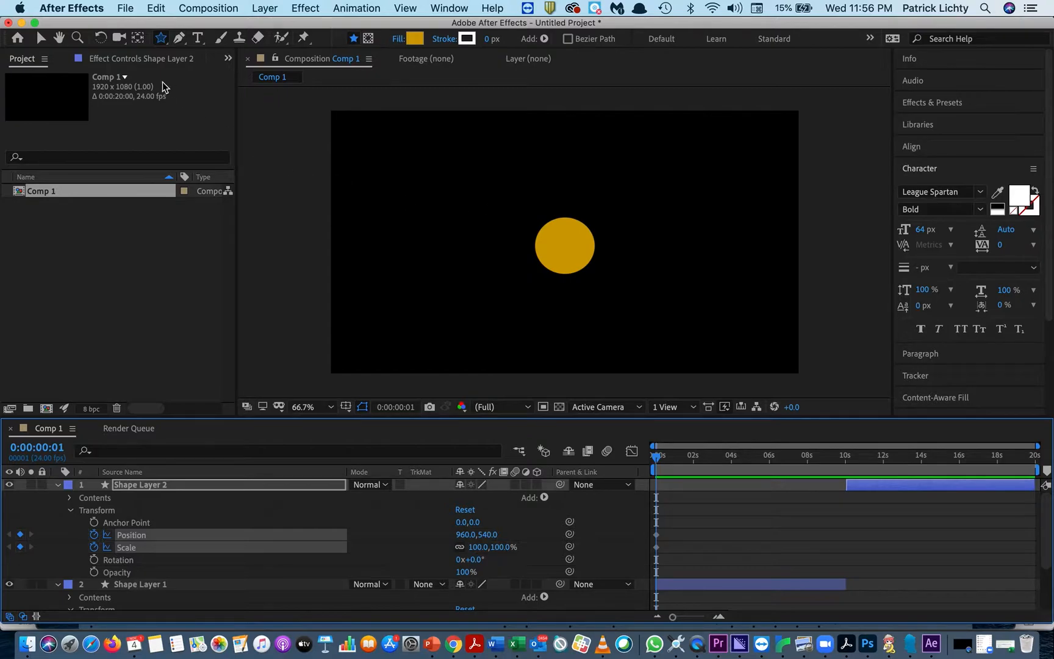
pyautogui.click(42, 40)
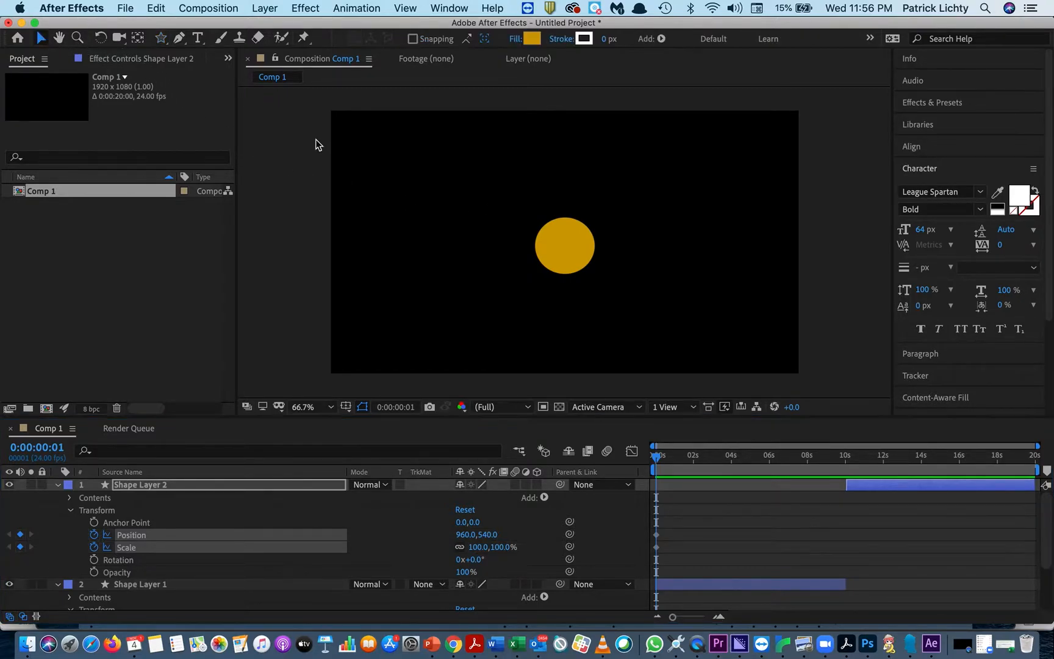
pyautogui.moveTo(574, 242); pyautogui.dragTo(377, 145)
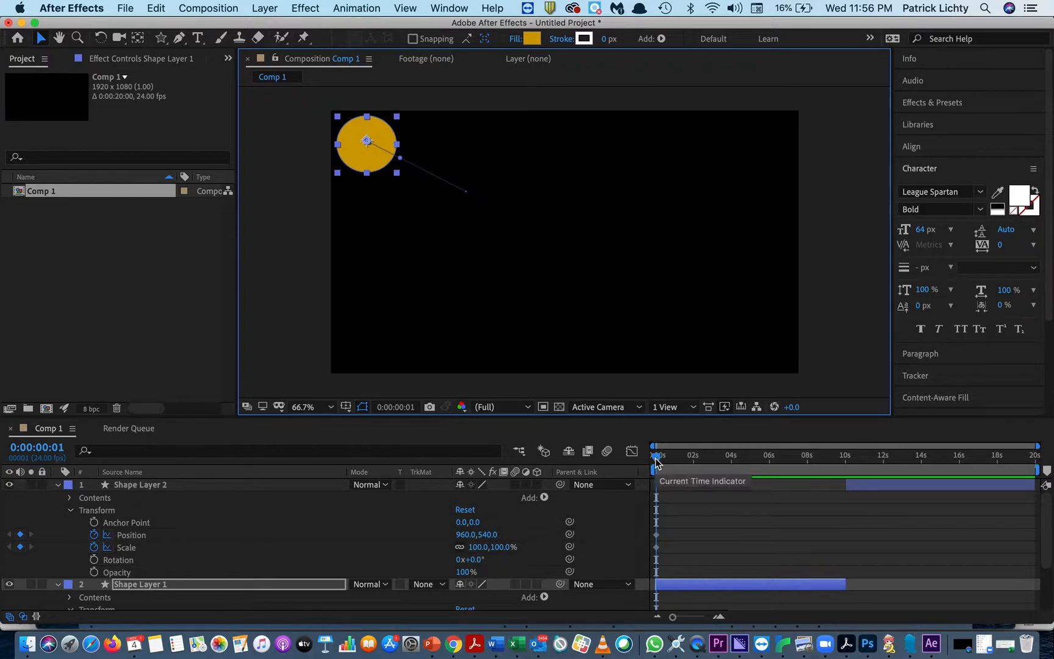
pyautogui.moveTo(660, 459); pyautogui.dragTo(680, 458)
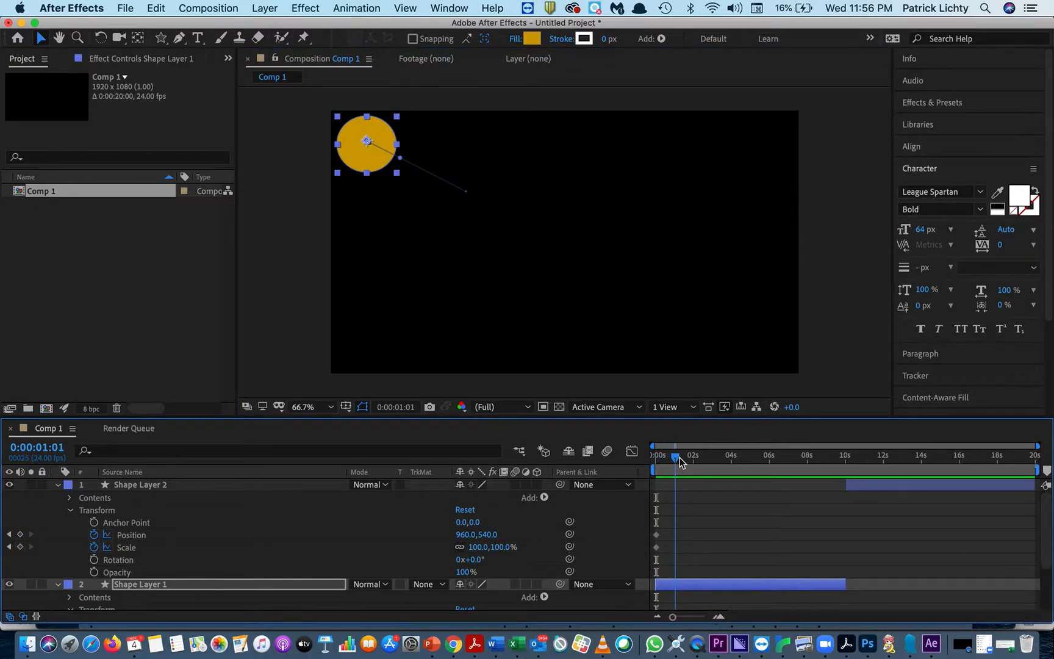
pyautogui.moveTo(375, 163); pyautogui.dragTo(442, 370)
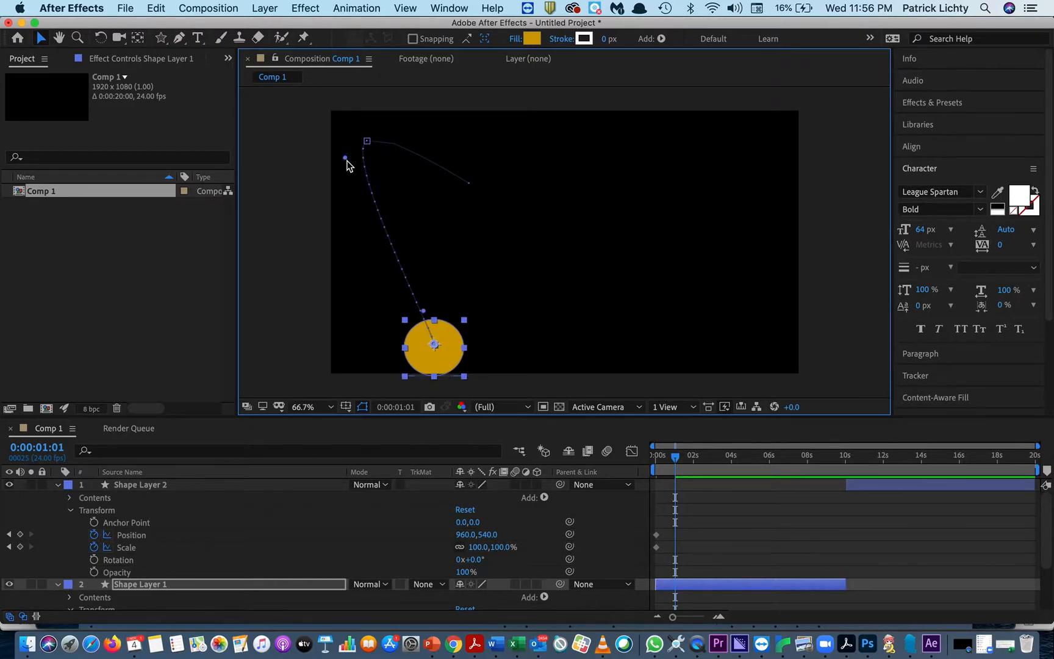
# Step: Bend the start of the circle's motion path to the right and keyframe the circle near the top at about 540, 237 at 0:00:02:01
pyautogui.moveTo(346, 160); pyautogui.dragTo(413, 140)
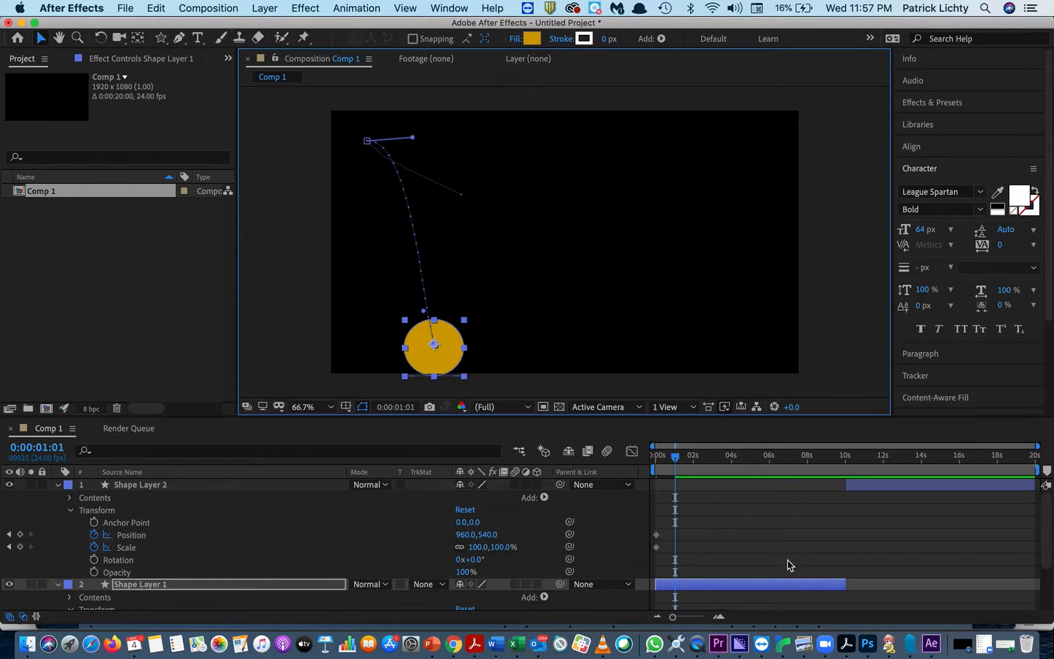
pyautogui.moveTo(678, 456); pyautogui.dragTo(700, 462)
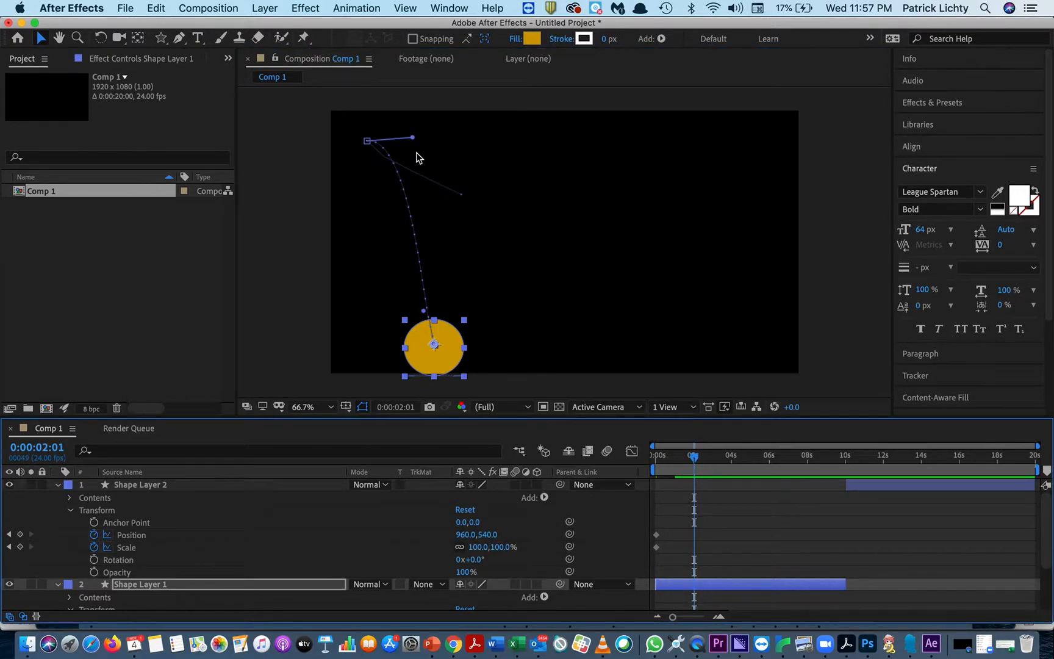
pyautogui.click(449, 340)
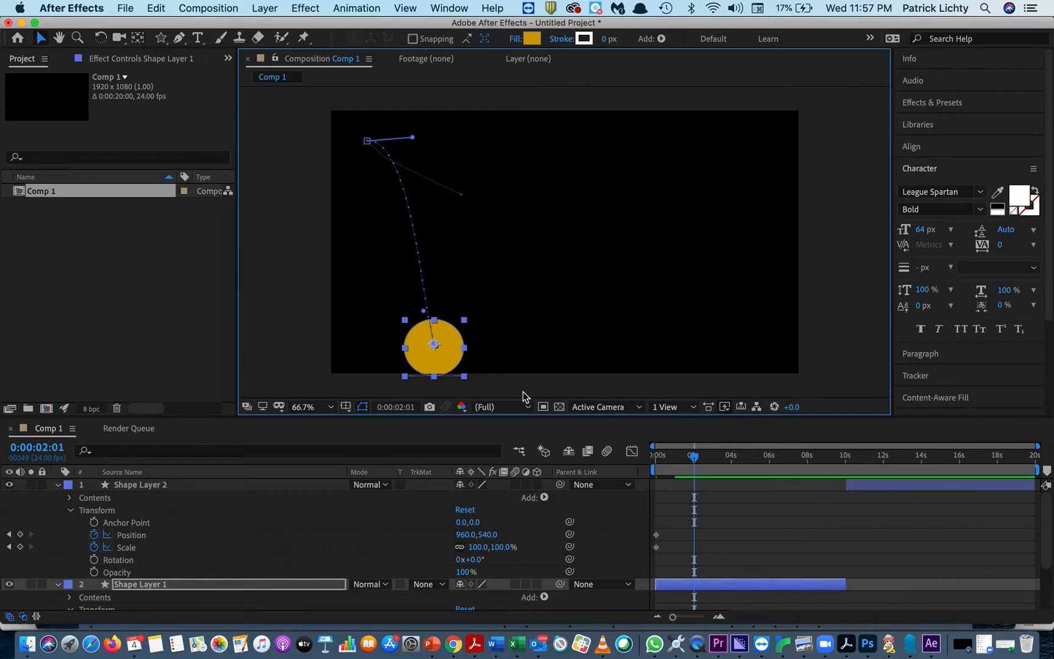
pyautogui.scroll(-4, 585, 466)
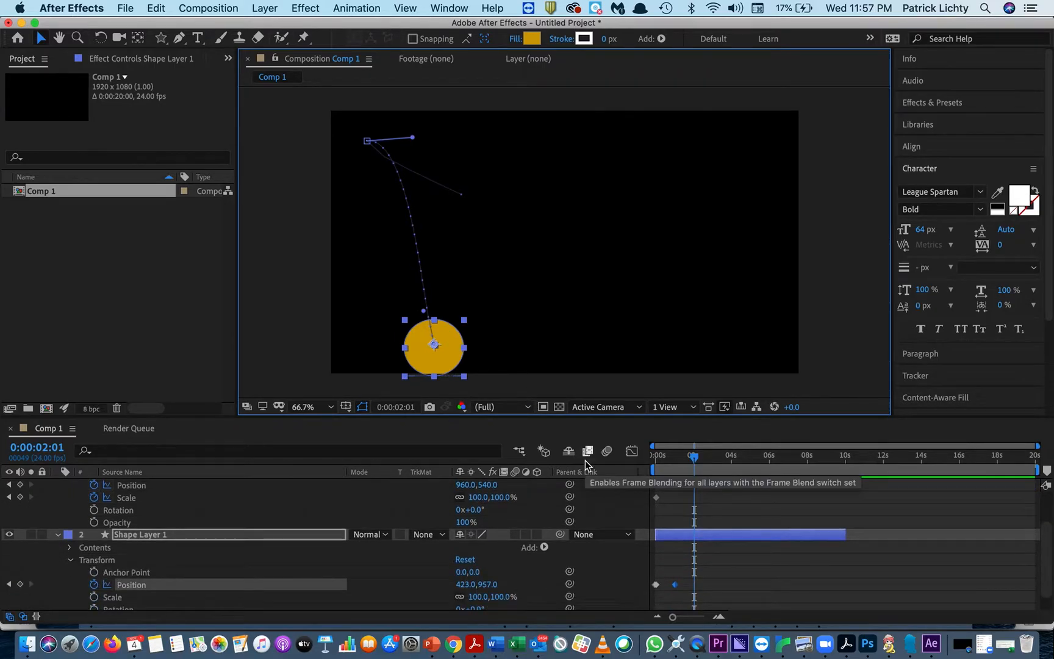
pyautogui.moveTo(449, 346); pyautogui.dragTo(478, 167)
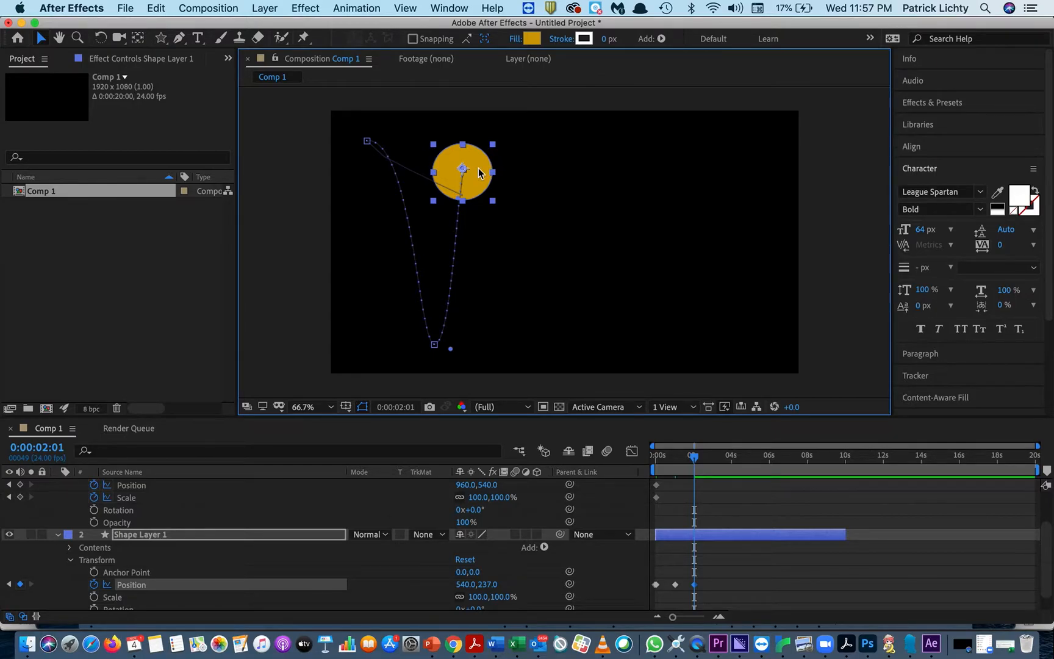
# Step: Keyframe the circle's position at about 663, 843 at 0:00:03:02 and at about 750, 348 at 0:00:04:02
pyautogui.rightClick(435, 346)
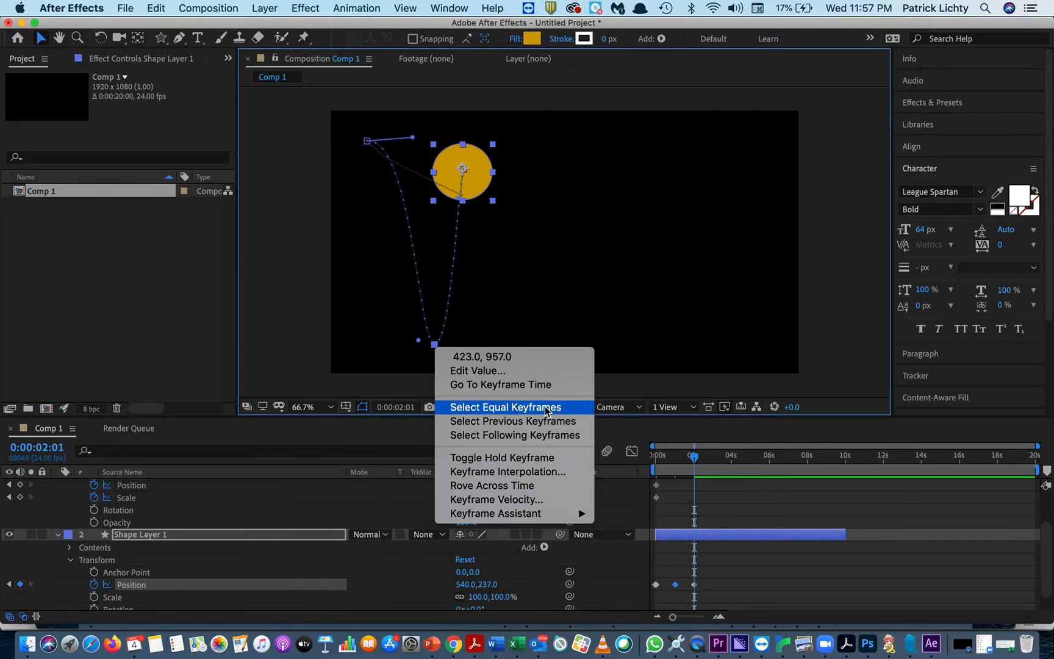
pyautogui.click(829, 263)
pyautogui.moveTo(695, 458); pyautogui.dragTo(713, 456)
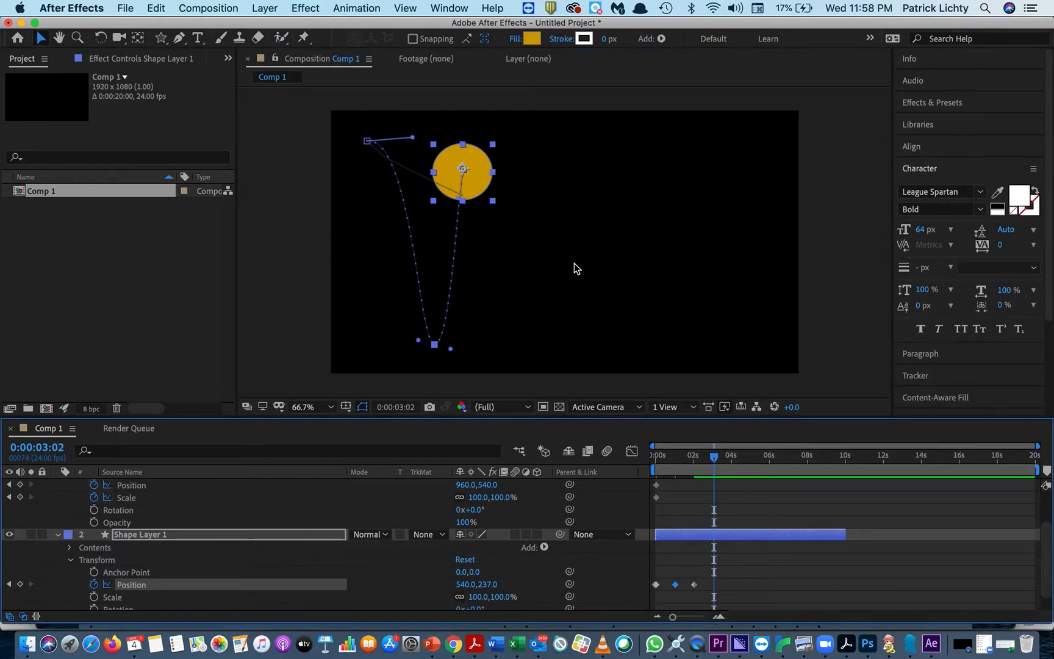
pyautogui.moveTo(483, 182); pyautogui.dragTo(511, 331)
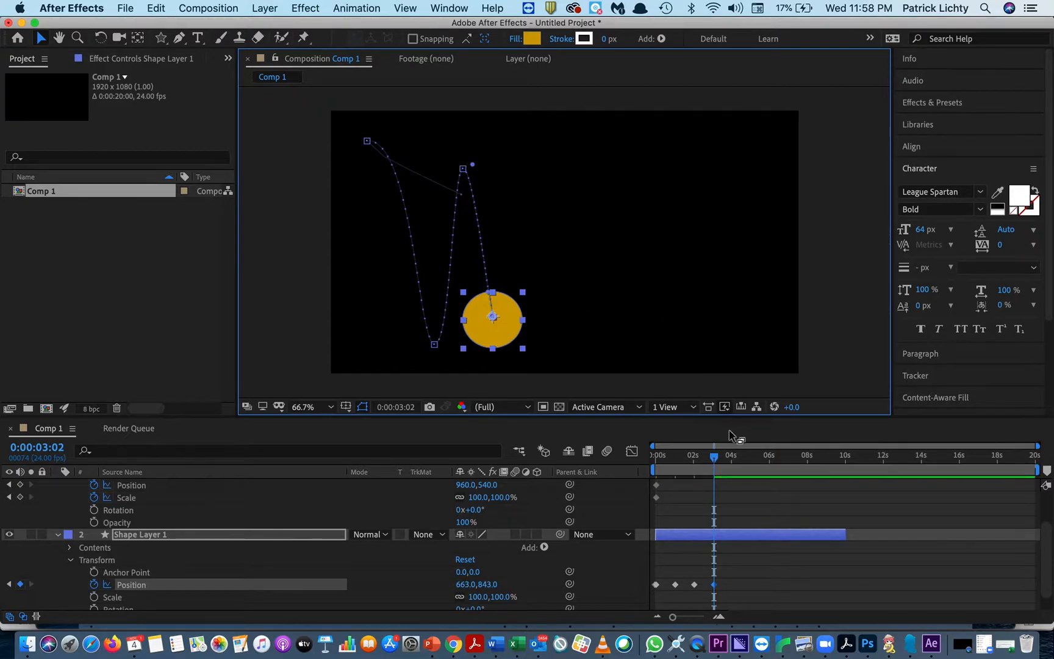
pyautogui.moveTo(720, 459); pyautogui.dragTo(736, 462)
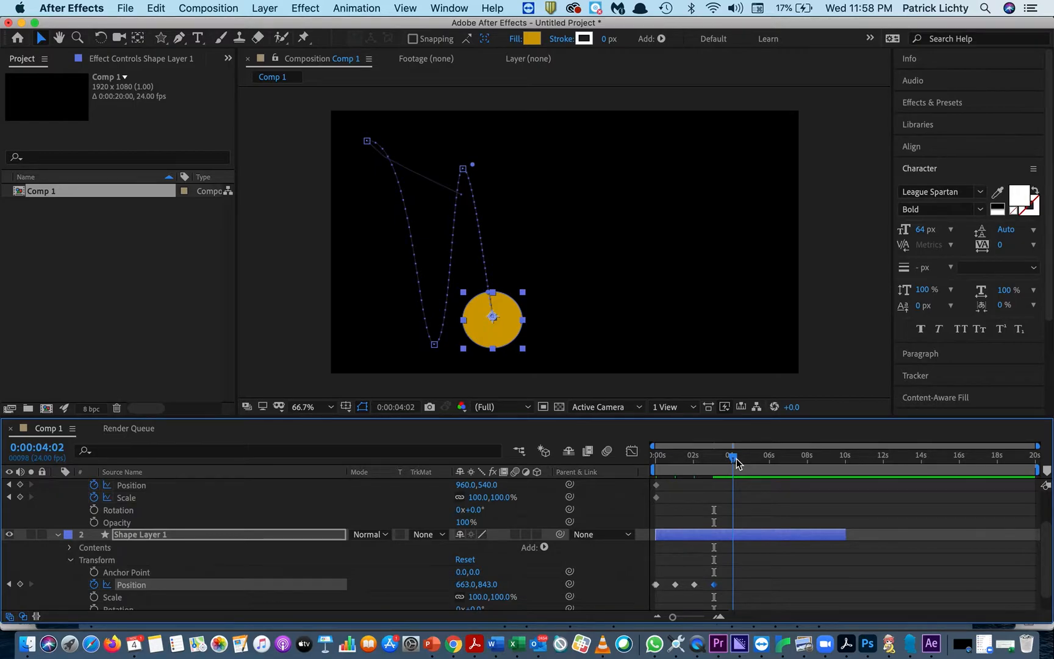
pyautogui.moveTo(510, 319); pyautogui.dragTo(532, 199)
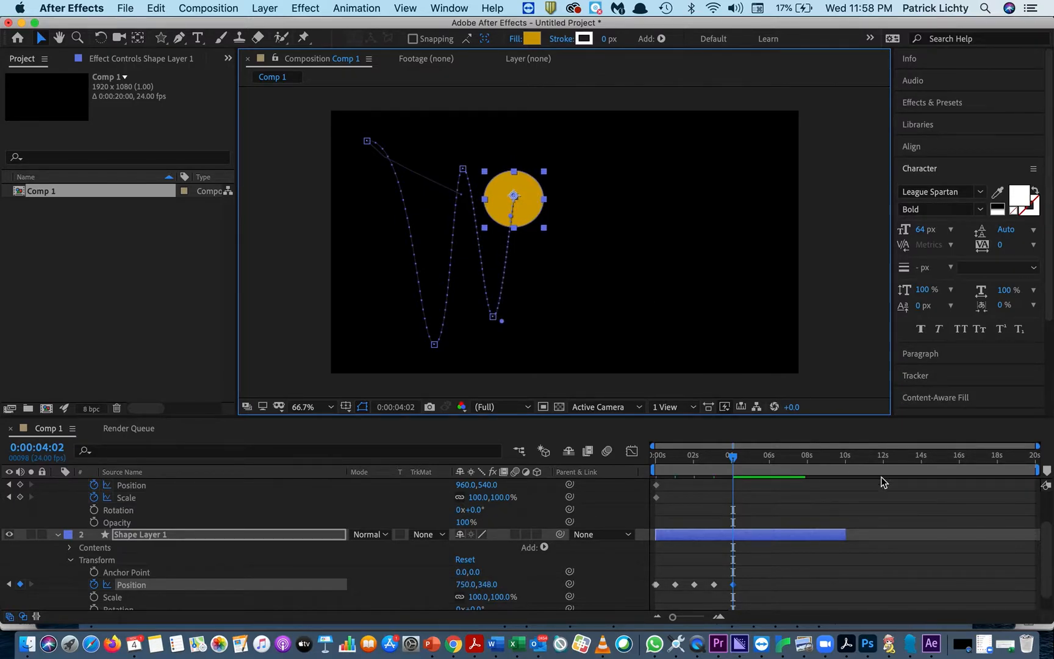
# Step: Keyframe the circle at about 912, 933 at 0:00:05:00 and lower its 0:00:03:02 keyframe to about 663, 942
pyautogui.moveTo(735, 459); pyautogui.dragTo(750, 459)
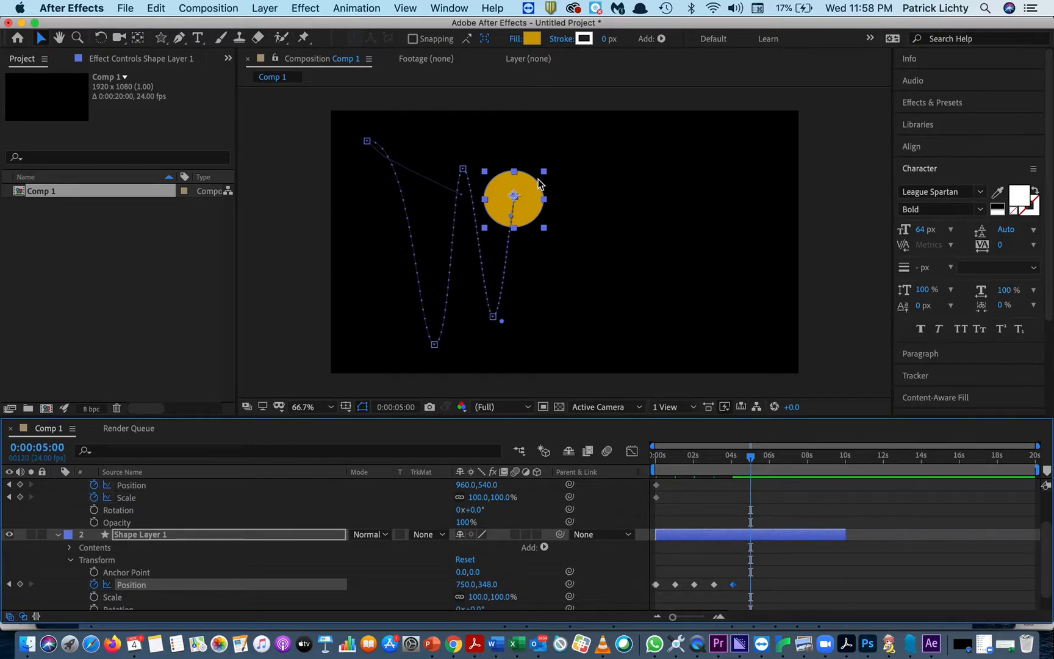
pyautogui.moveTo(535, 192); pyautogui.dragTo(575, 334)
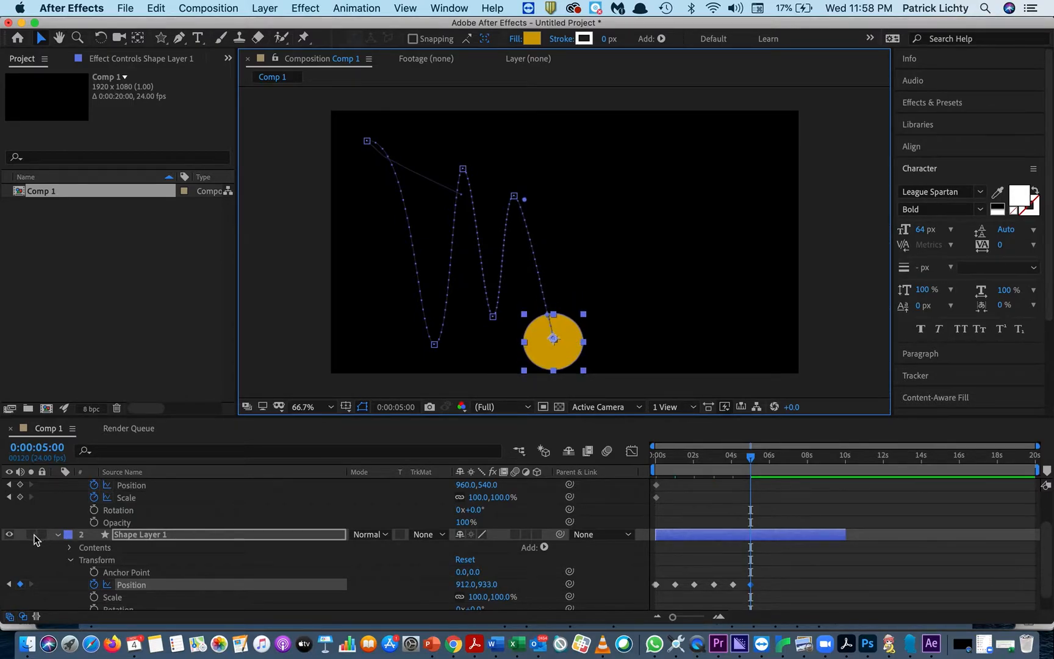
pyautogui.click(8, 585)
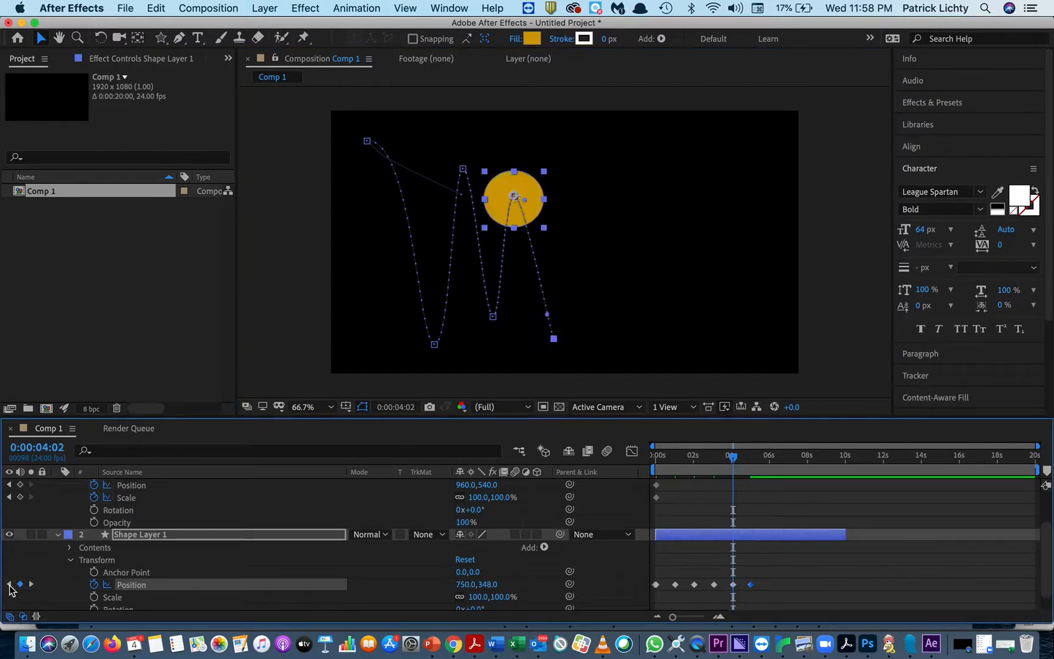
pyautogui.click(9, 585)
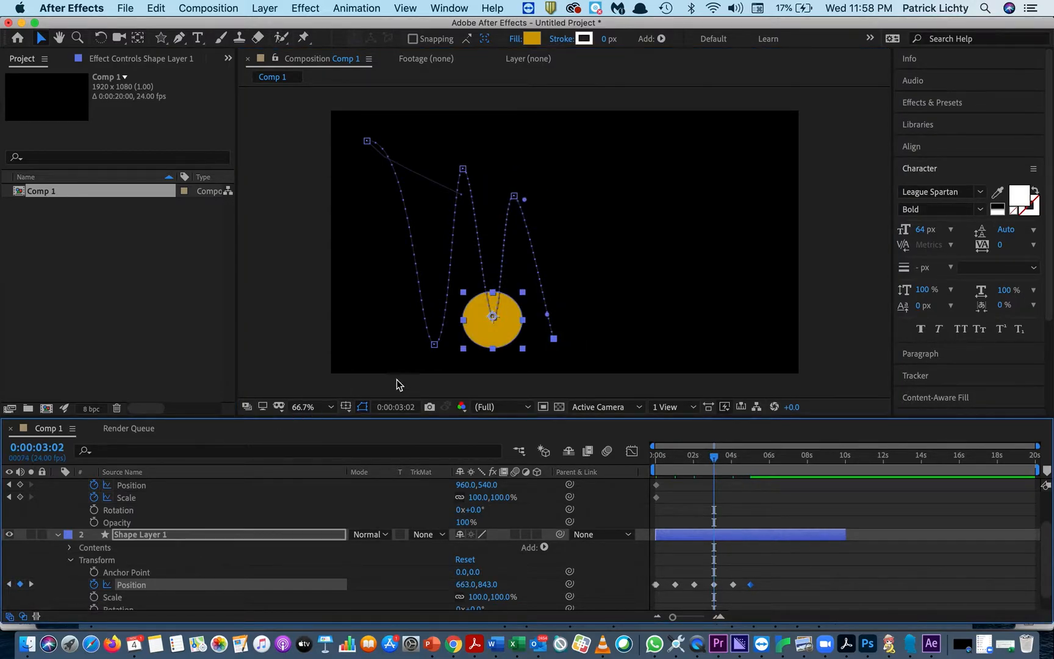
pyautogui.moveTo(498, 342); pyautogui.dragTo(496, 364)
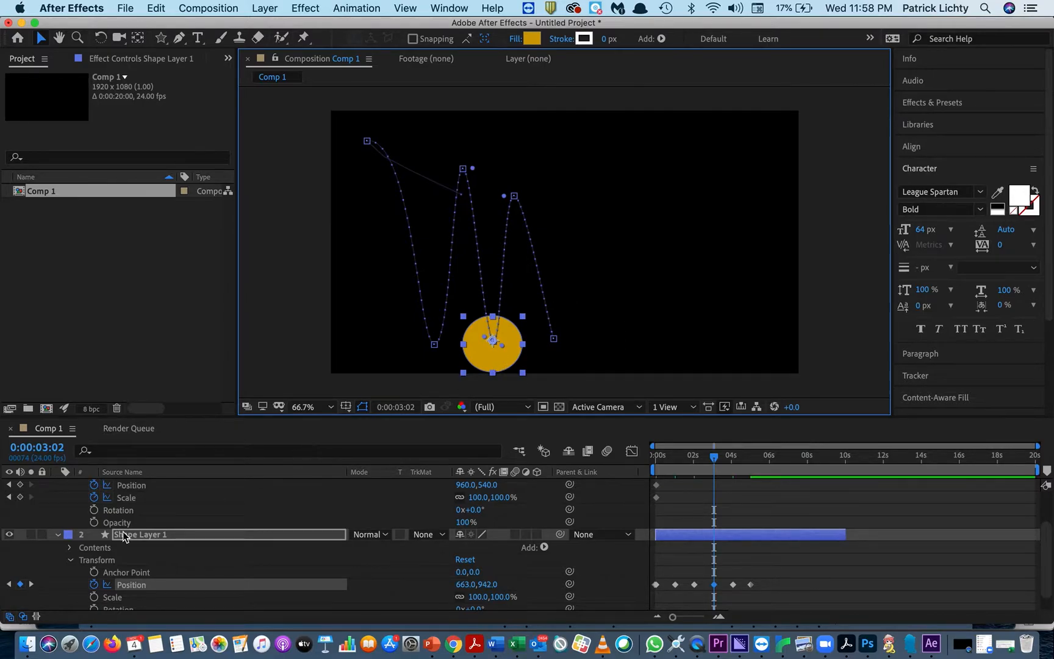
# Step: Keyframe the circle's next bounce peak at about 1026, 453 at 0:00:05:22
pyautogui.click(31, 585)
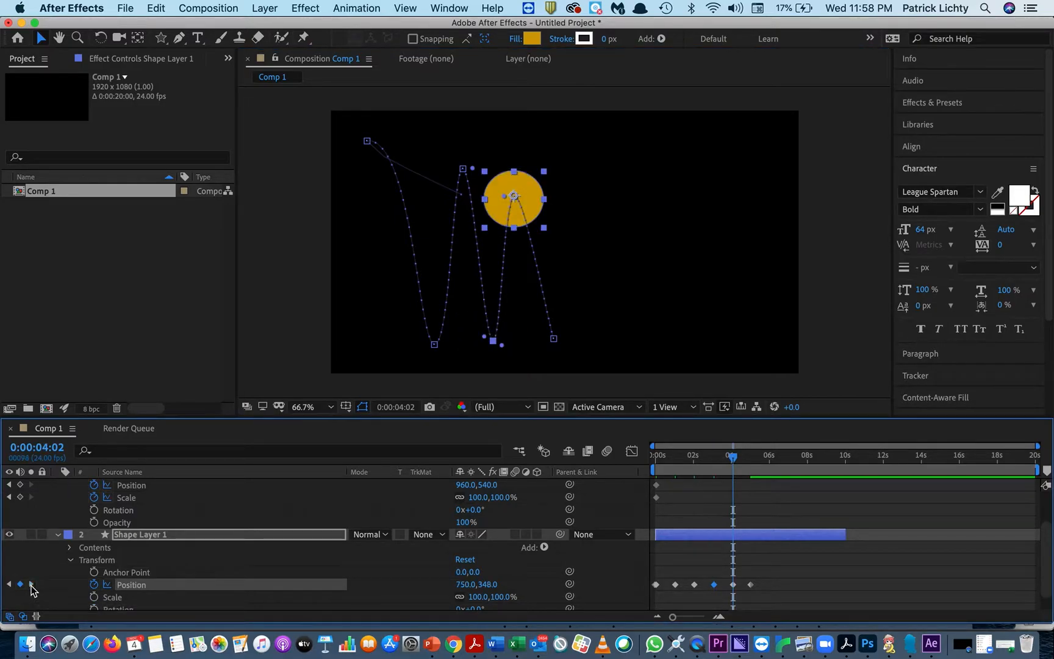
pyautogui.click(31, 585)
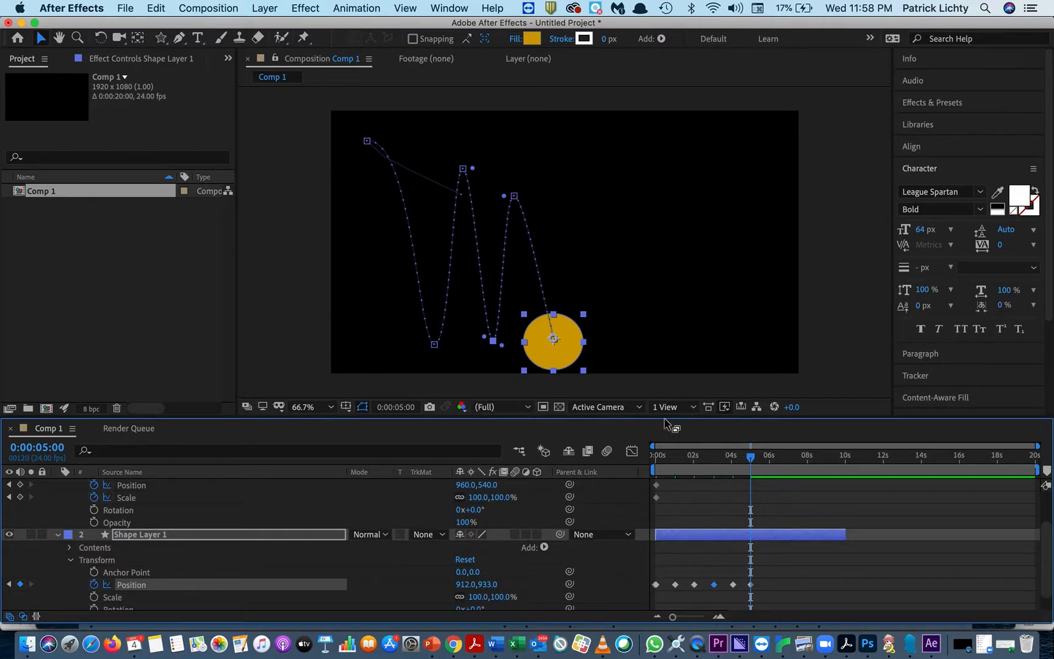
pyautogui.moveTo(753, 459); pyautogui.dragTo(771, 464)
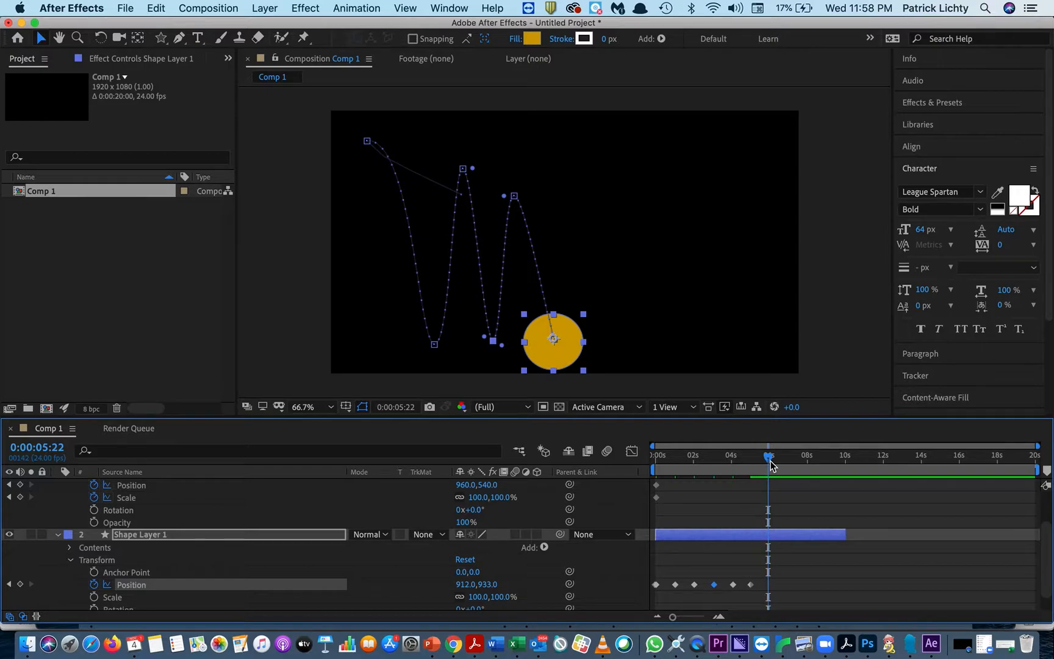
pyautogui.moveTo(569, 347); pyautogui.dragTo(598, 237)
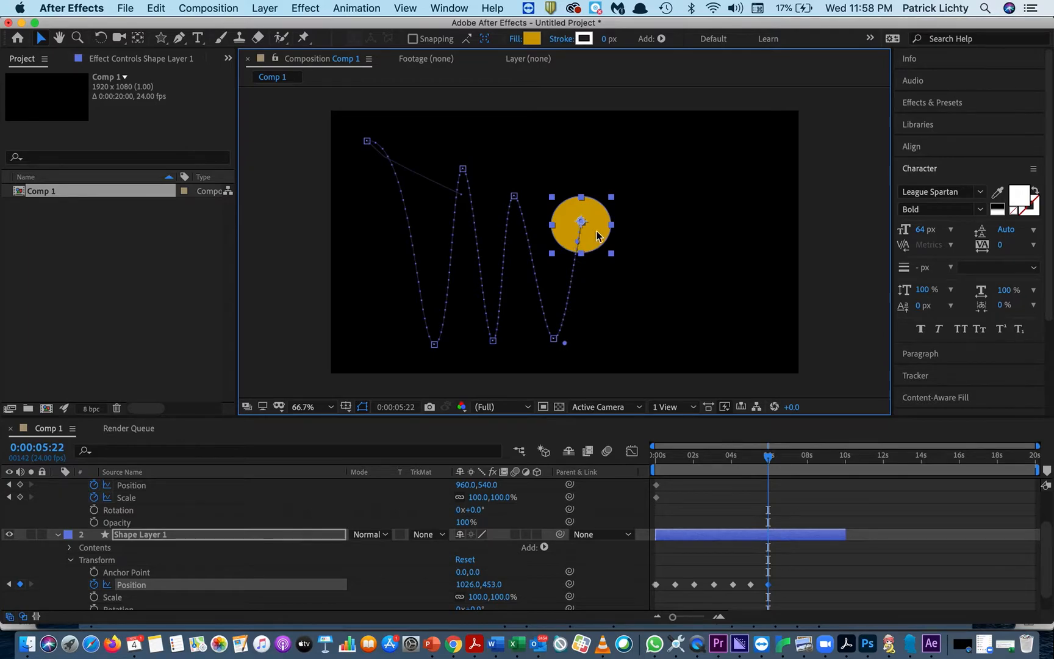
# Step: Keyframe the circle's position at about 1134, 936 at 0:00:06:22 and at about 1215, 546 at 0:00:07:23
pyautogui.click(770, 459)
pyautogui.moveTo(780, 481); pyautogui.dragTo(787, 508)
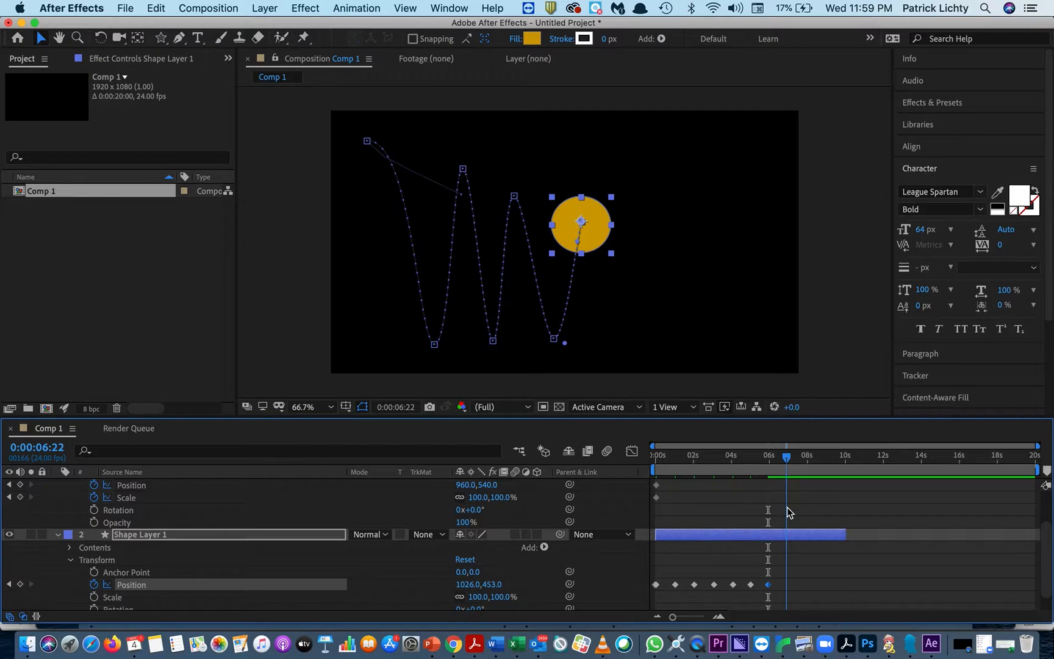
pyautogui.moveTo(598, 220); pyautogui.dragTo(624, 336)
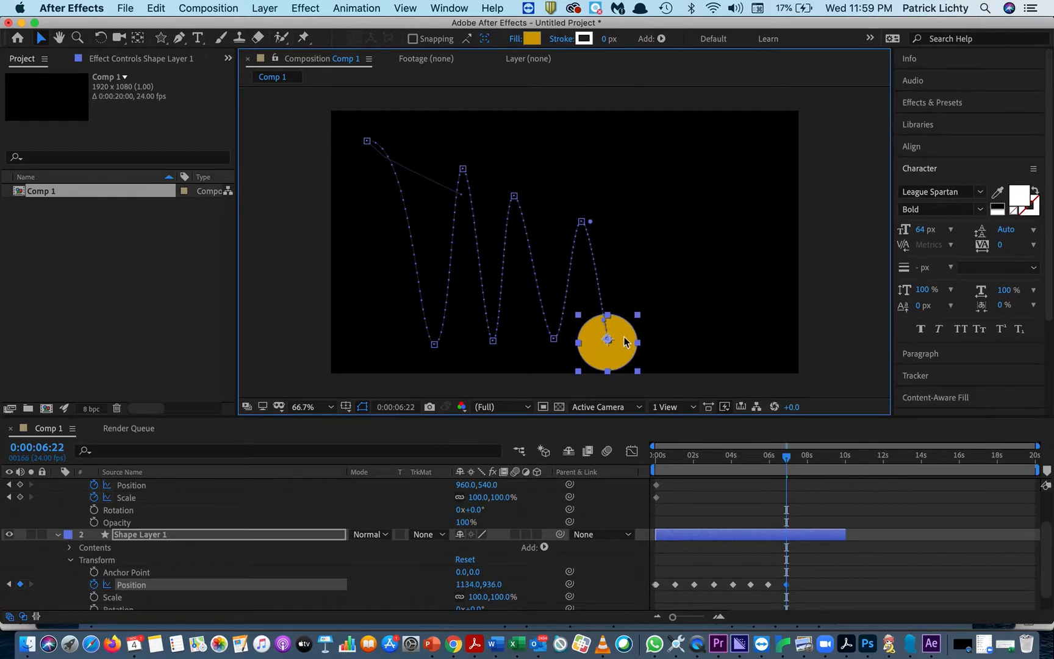
pyautogui.moveTo(789, 464); pyautogui.dragTo(807, 462)
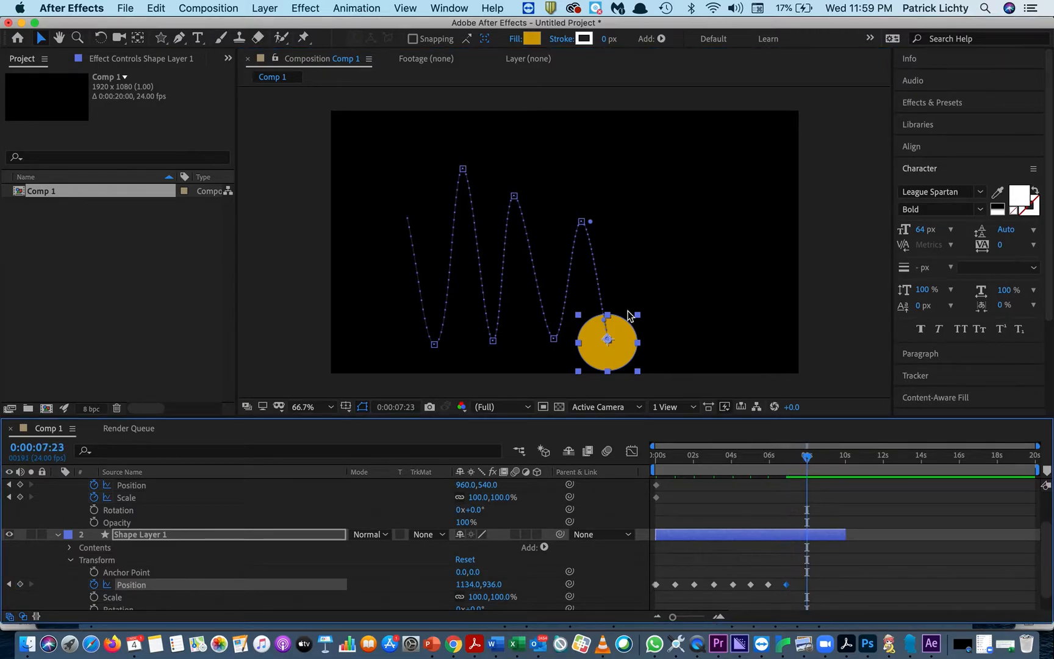
pyautogui.moveTo(634, 314); pyautogui.dragTo(643, 243)
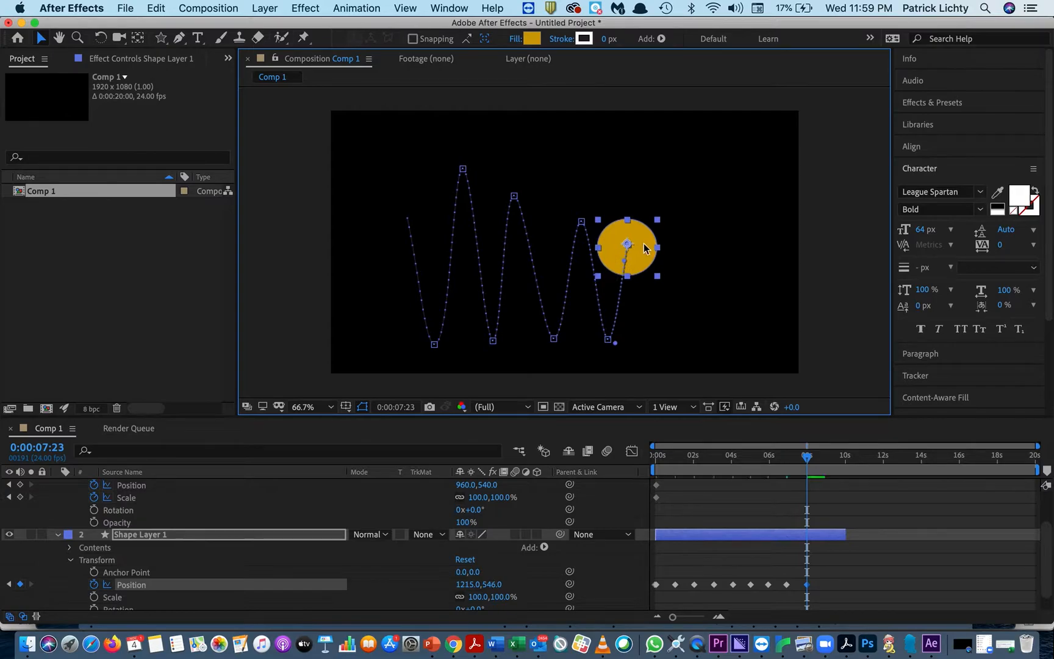
# Step: Keyframe the circle's position at about 1329, 924 at 0:00:08:21 and at about 1404, 630 at 0:00:10:00
pyautogui.click(811, 459)
pyautogui.moveTo(812, 457); pyautogui.dragTo(825, 459)
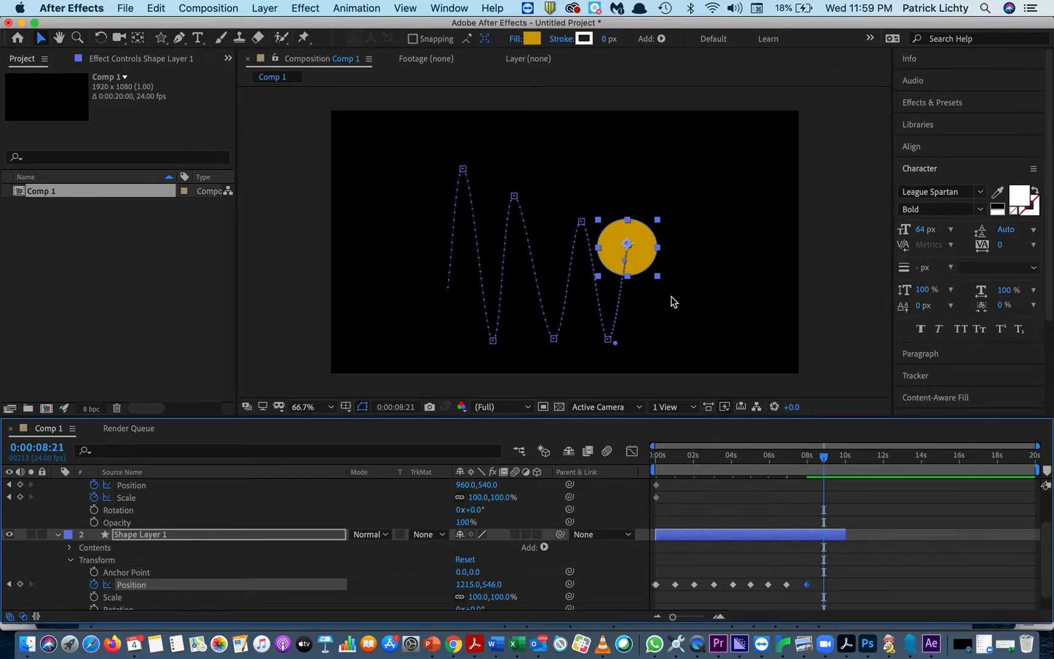
pyautogui.moveTo(645, 271); pyautogui.dragTo(672, 357)
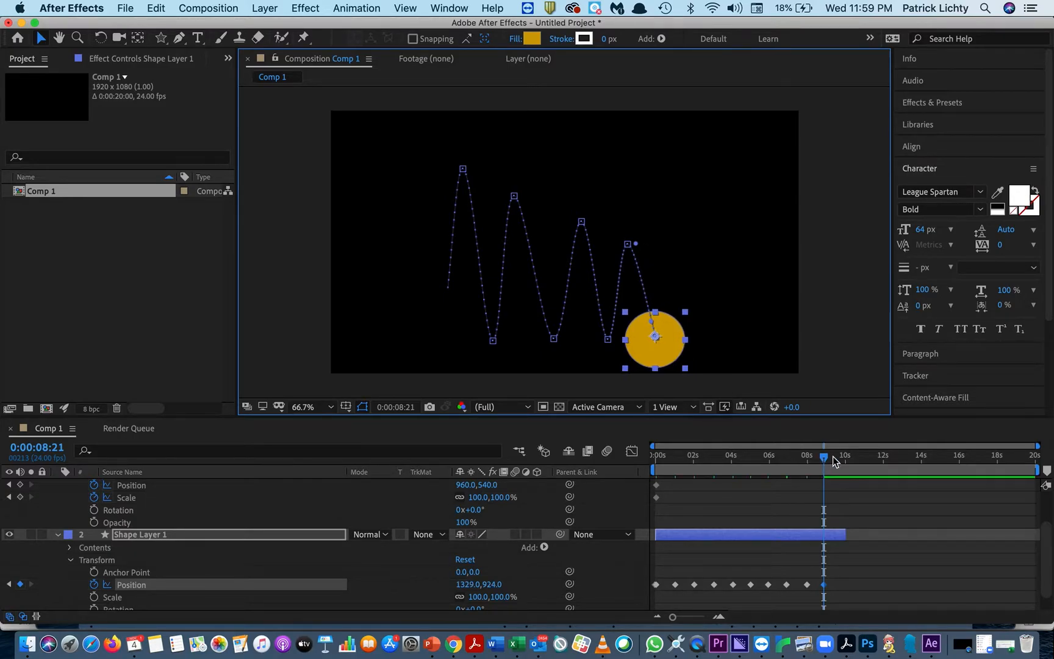
pyautogui.moveTo(824, 458); pyautogui.dragTo(845, 462)
pyautogui.moveTo(677, 336); pyautogui.dragTo(696, 268)
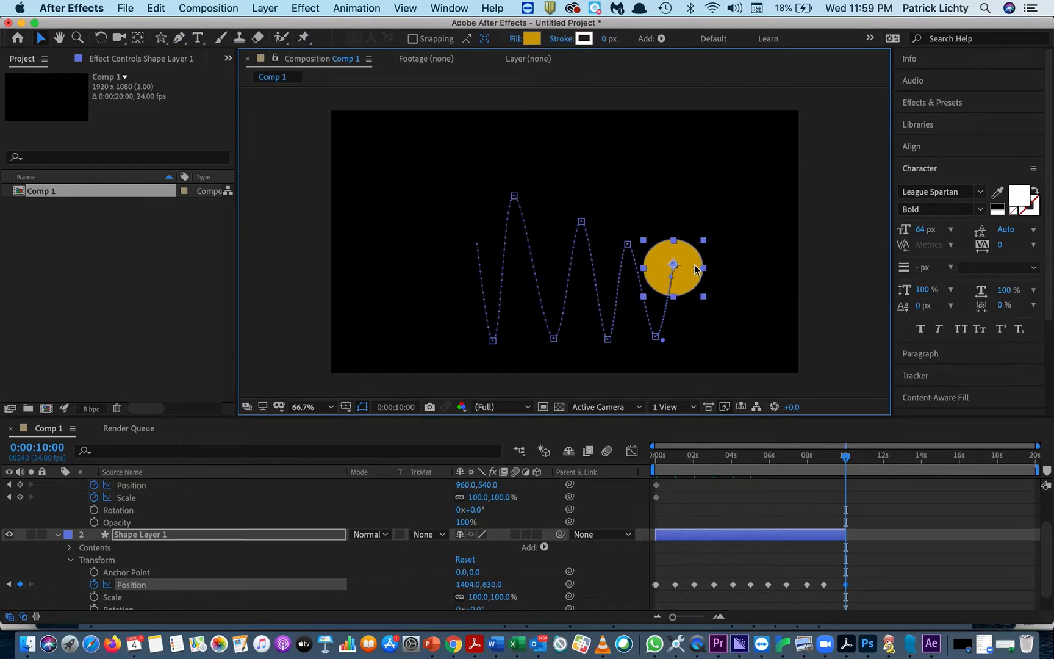
# Step: Preview the animation from the start of the composition and scrub through the circle's bounces back to about five seconds
pyautogui.moveTo(846, 462); pyautogui.dragTo(640, 486)
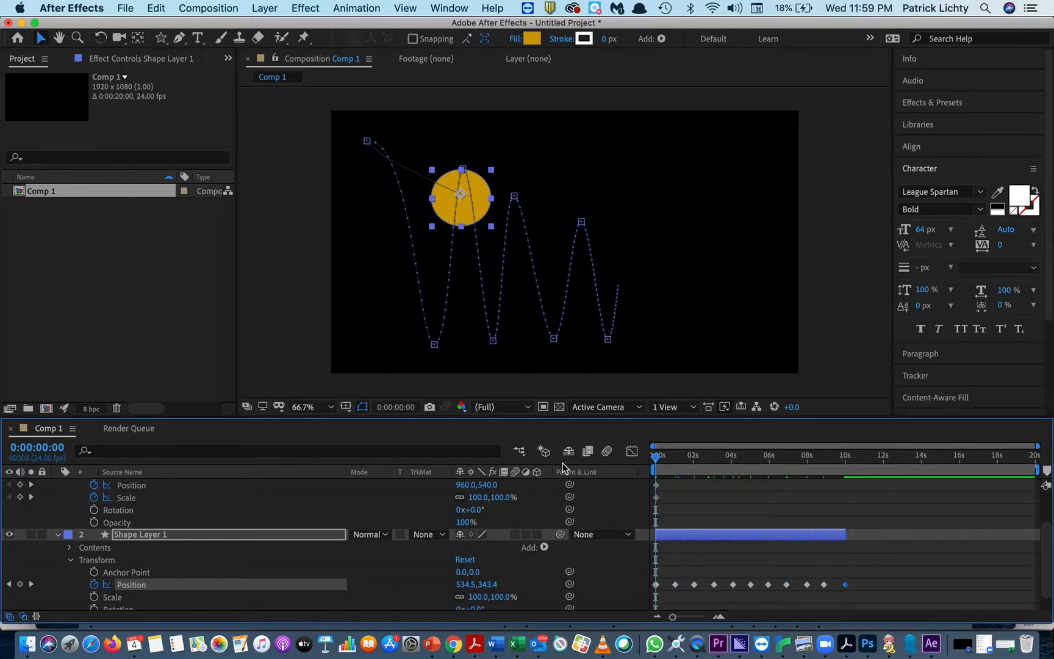
pyautogui.press('space')
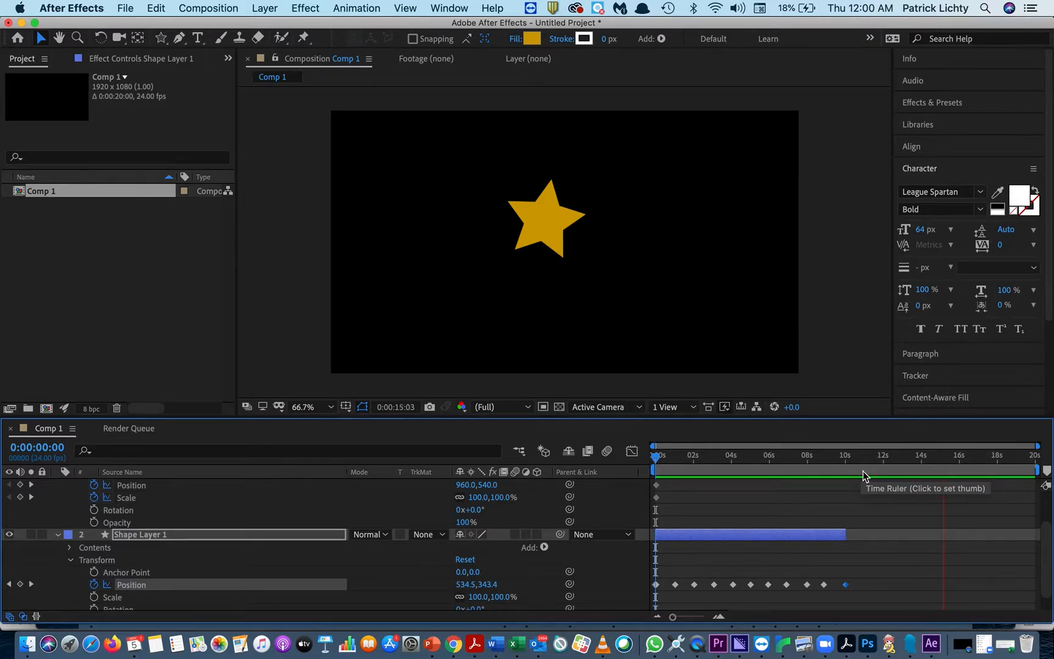
pyautogui.press('space')
pyautogui.click(885, 455)
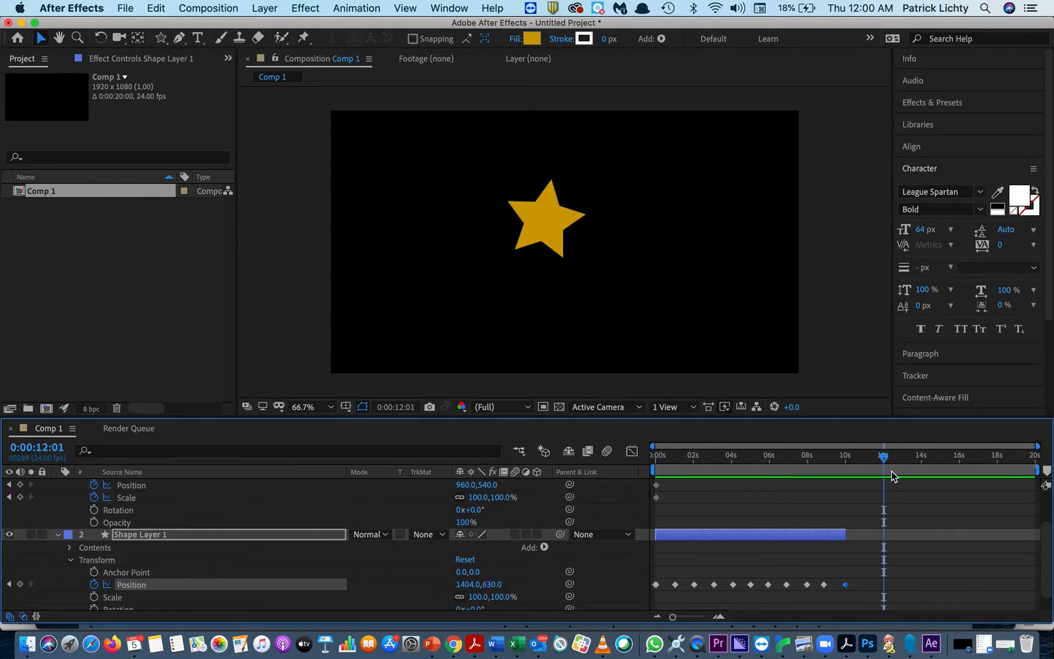
pyautogui.click(827, 466)
pyautogui.moveTo(827, 466); pyautogui.dragTo(756, 481)
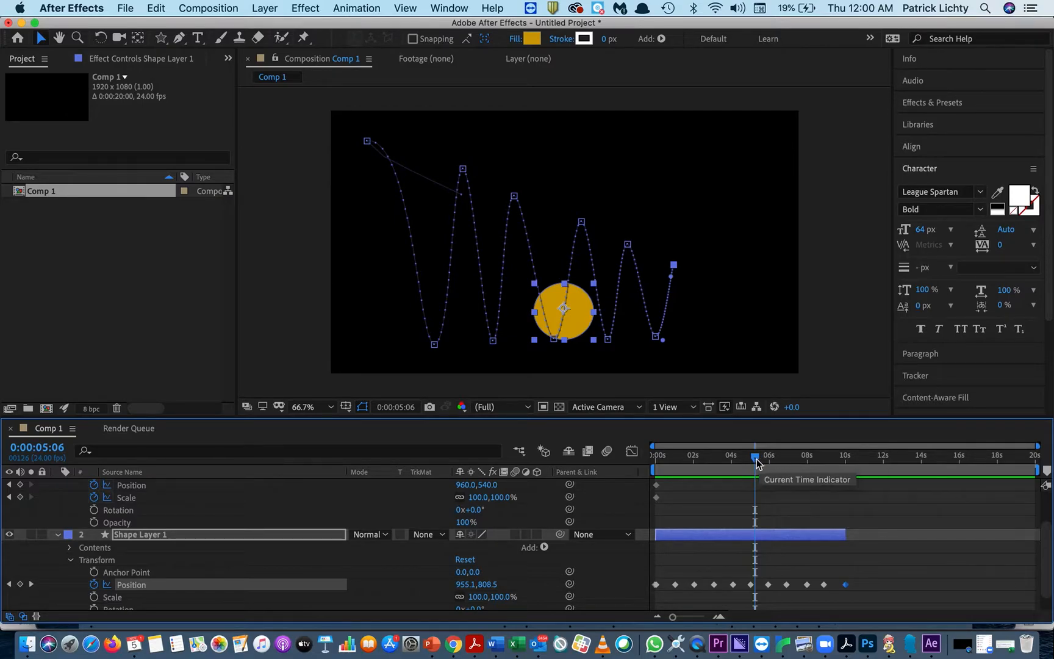
pyautogui.moveTo(755, 463)
pyautogui.mouseDown()
pyautogui.moveTo(669, 467)
pyautogui.moveTo(747, 467)
pyautogui.mouseUp()
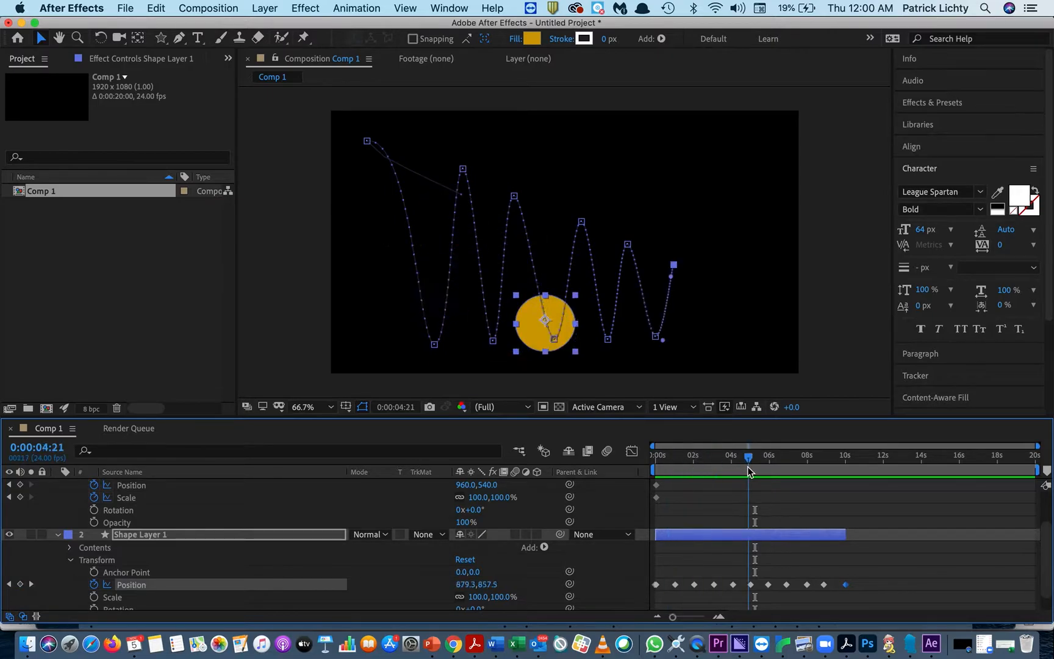
# Step: Trim the end of the star layer, Shape Layer 2, to about 15 seconds
pyautogui.scroll(1, 863, 533)
pyautogui.scroll(3, 862, 532)
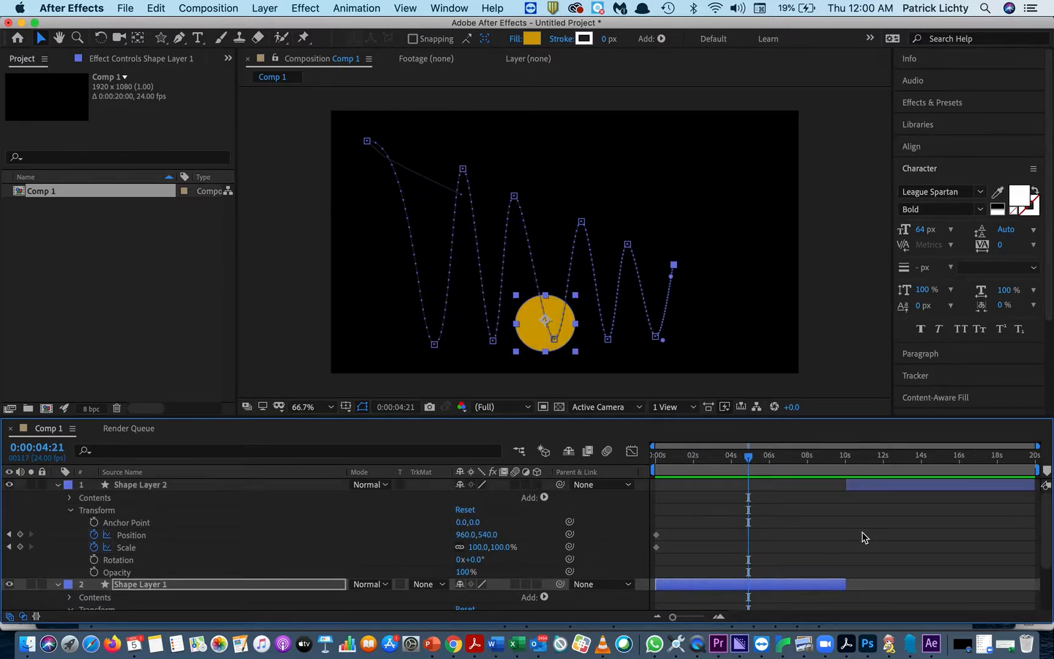
pyautogui.click(985, 483)
pyautogui.moveTo(1036, 485); pyautogui.dragTo(937, 496)
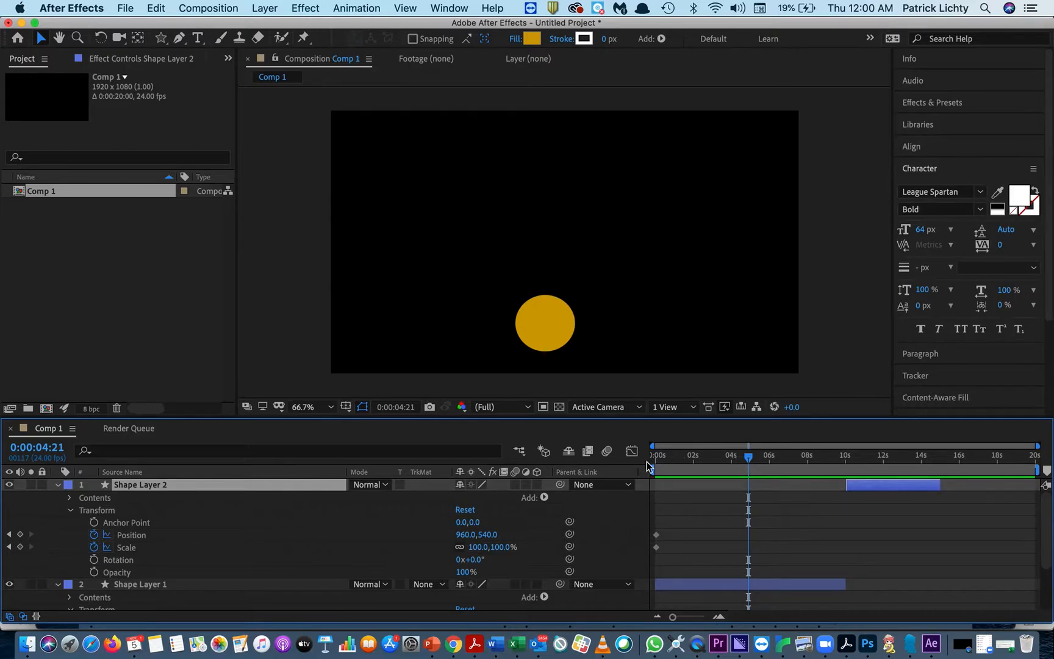
# Step: Display the circle layer's position curves, Shape Layer 1, in the Graph Editor
pyautogui.scroll(-5, 753, 569)
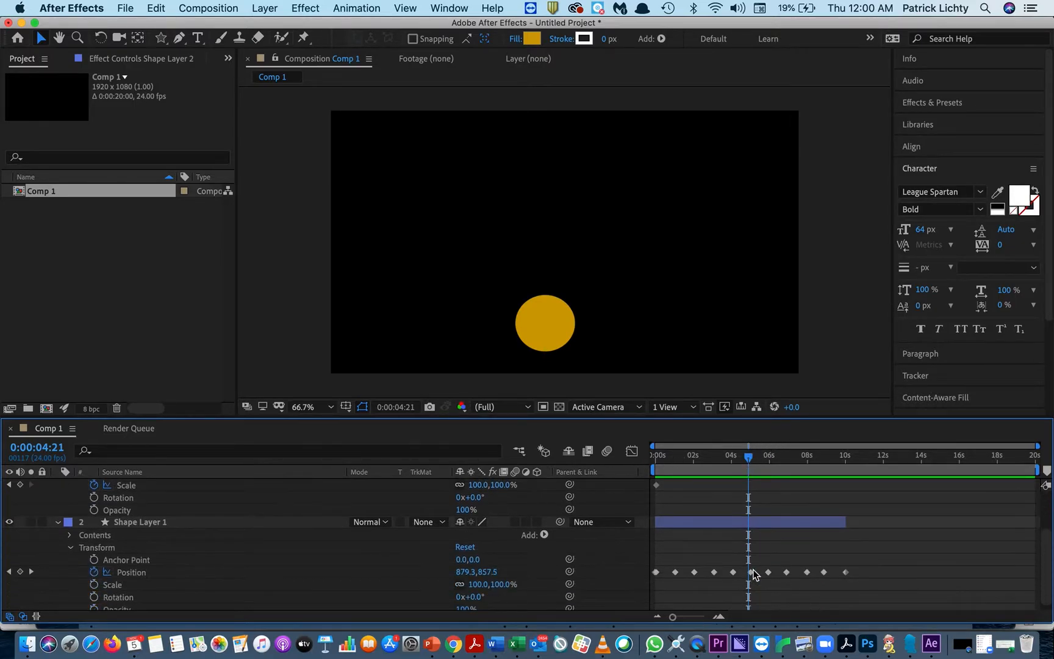
pyautogui.click(755, 574)
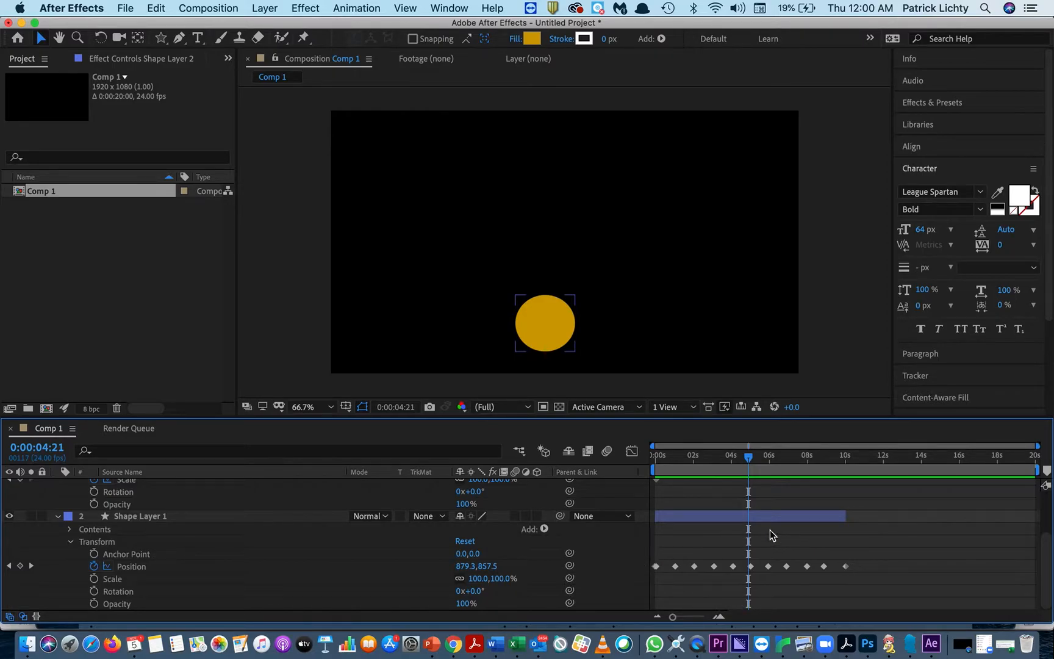
pyautogui.click(632, 452)
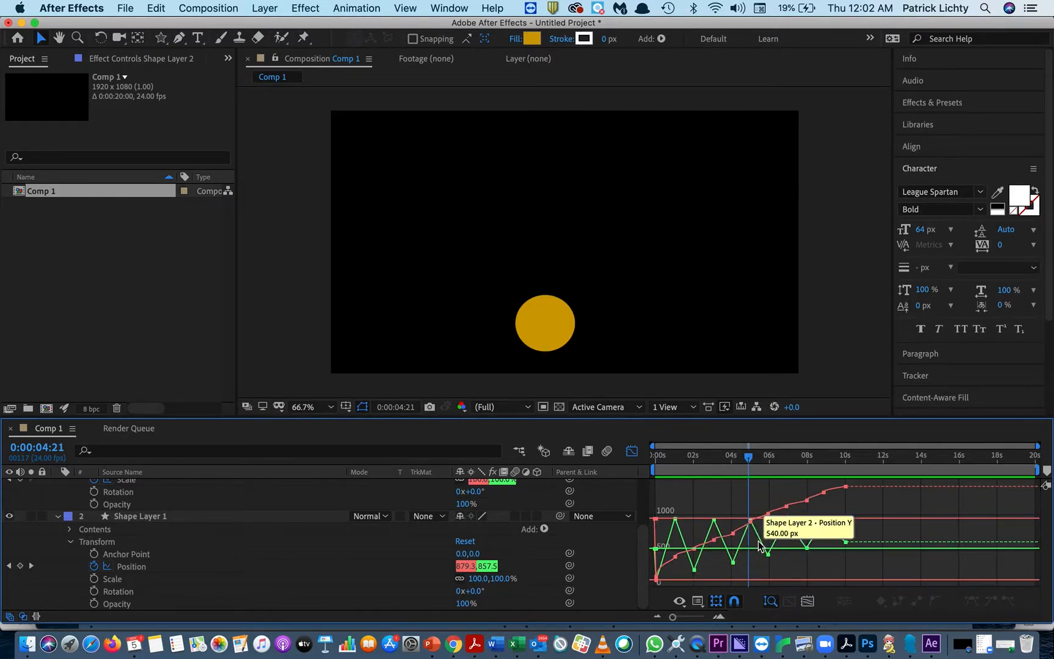
pyautogui.moveTo(750, 522)
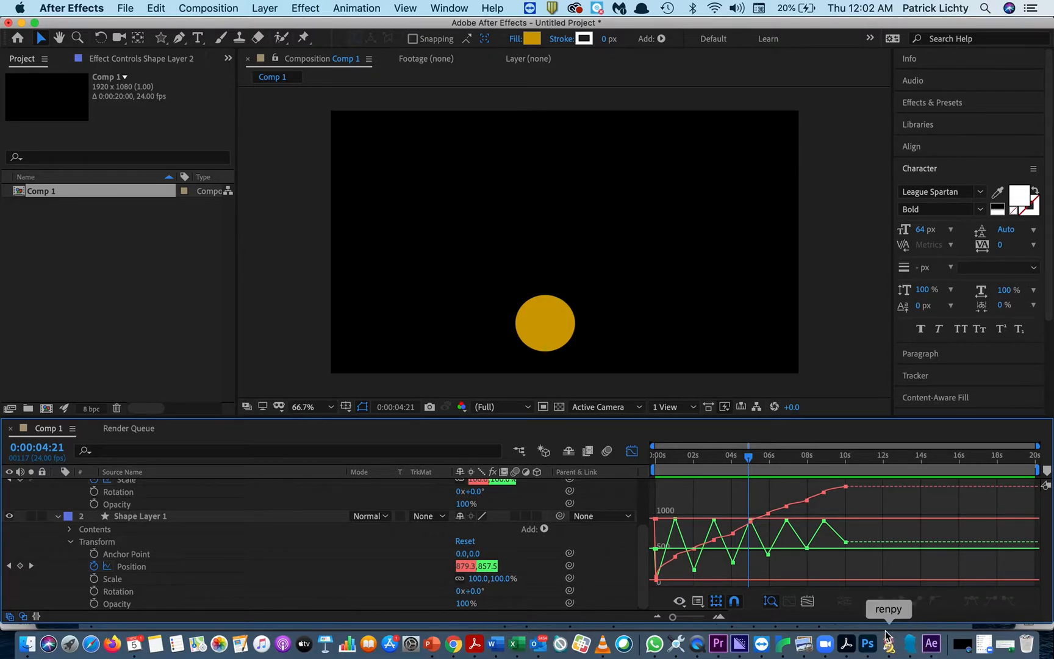
# Step: Apply Easy Ease to all of the circle's position keyframes, from the first frame through 0:00:10:00
pyautogui.click(675, 520)
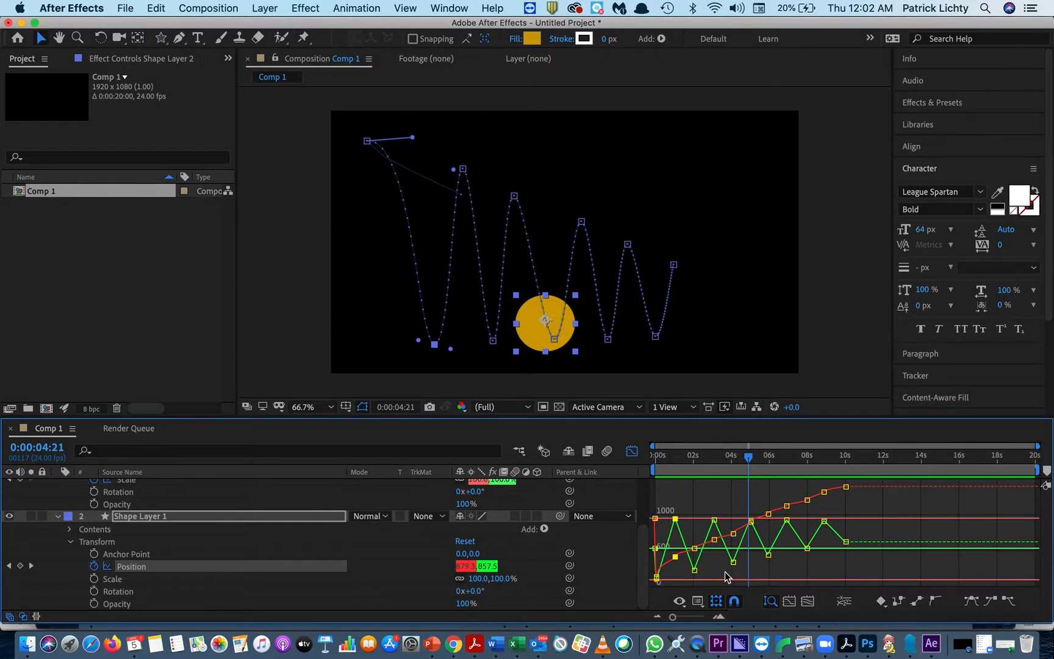
pyautogui.keyDown('shift'); pyautogui.click(694, 569); pyautogui.keyUp('shift')
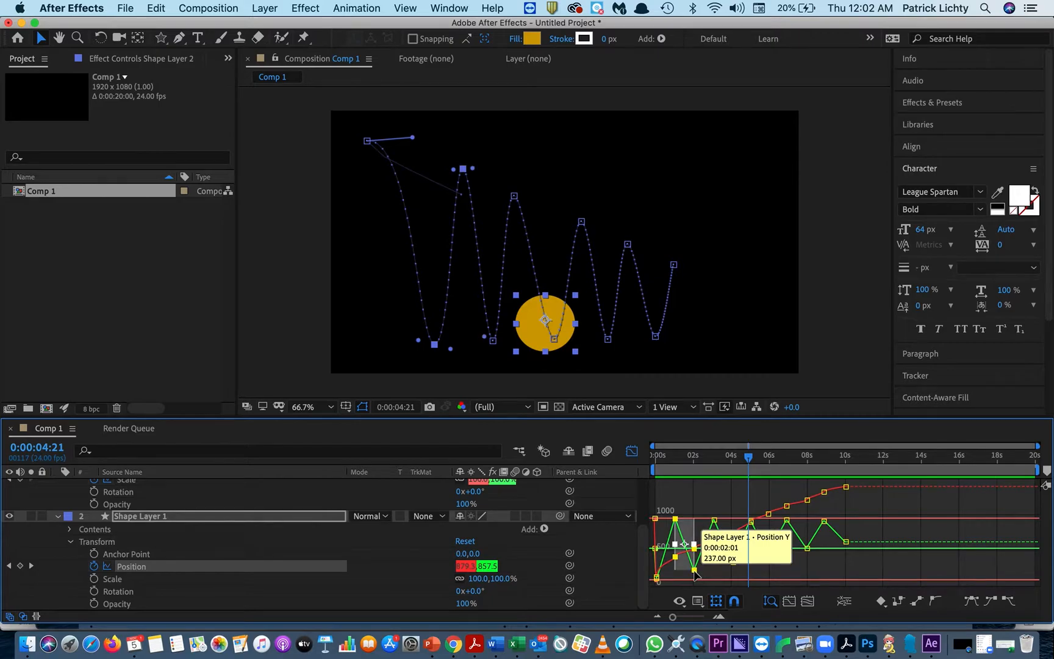
pyautogui.keyDown('shift'); pyautogui.click(715, 520); pyautogui.keyUp('shift')
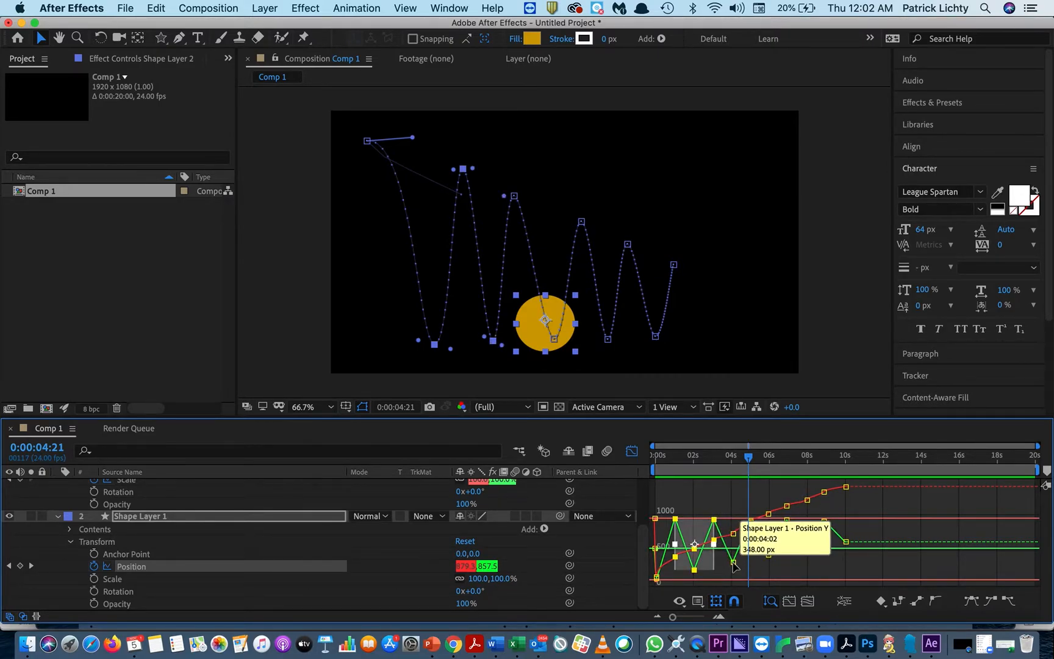
pyautogui.keyDown('shift'); pyautogui.click(734, 563); pyautogui.keyUp('shift')
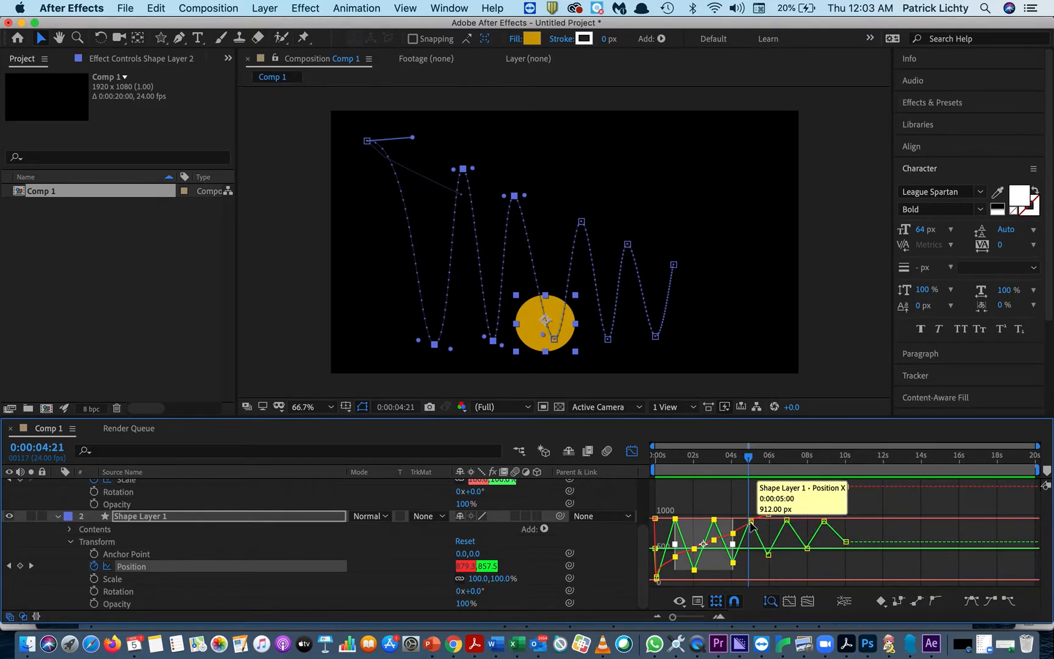
pyautogui.keyDown('shift'); pyautogui.click(752, 521); pyautogui.keyUp('shift')
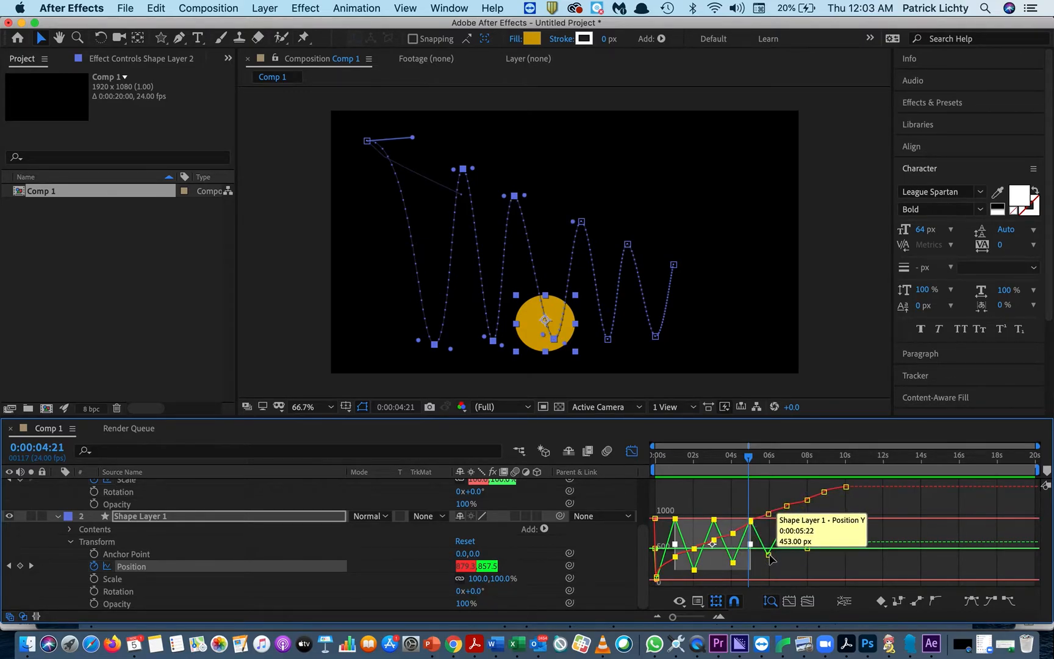
pyautogui.keyDown('shift'); pyautogui.click(769, 555); pyautogui.keyUp('shift')
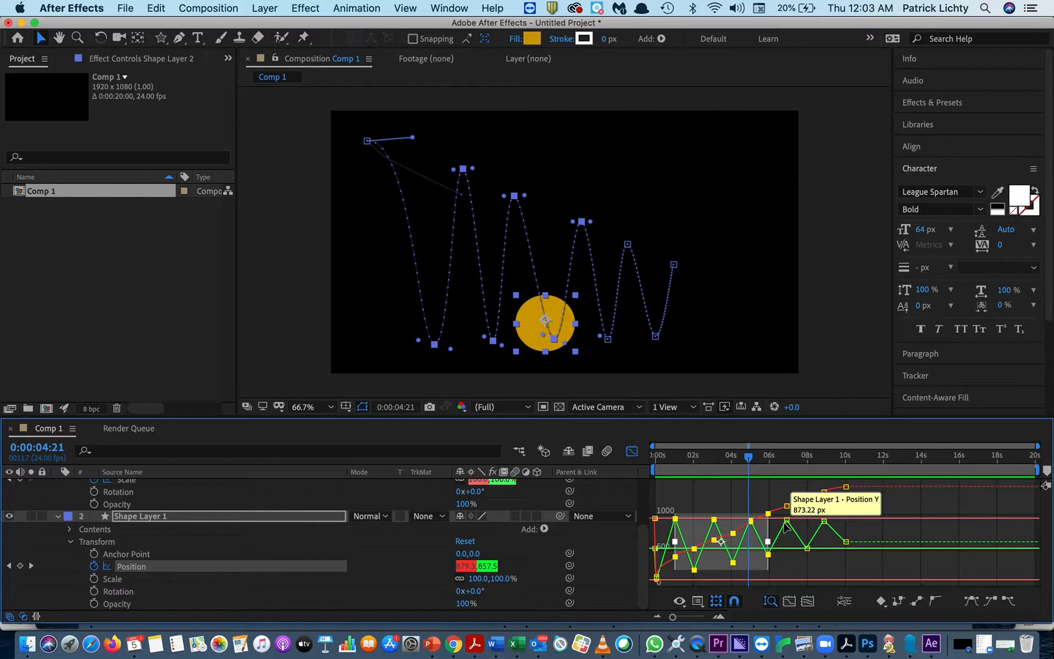
pyautogui.keyDown('shift'); pyautogui.click(787, 521); pyautogui.keyUp('shift')
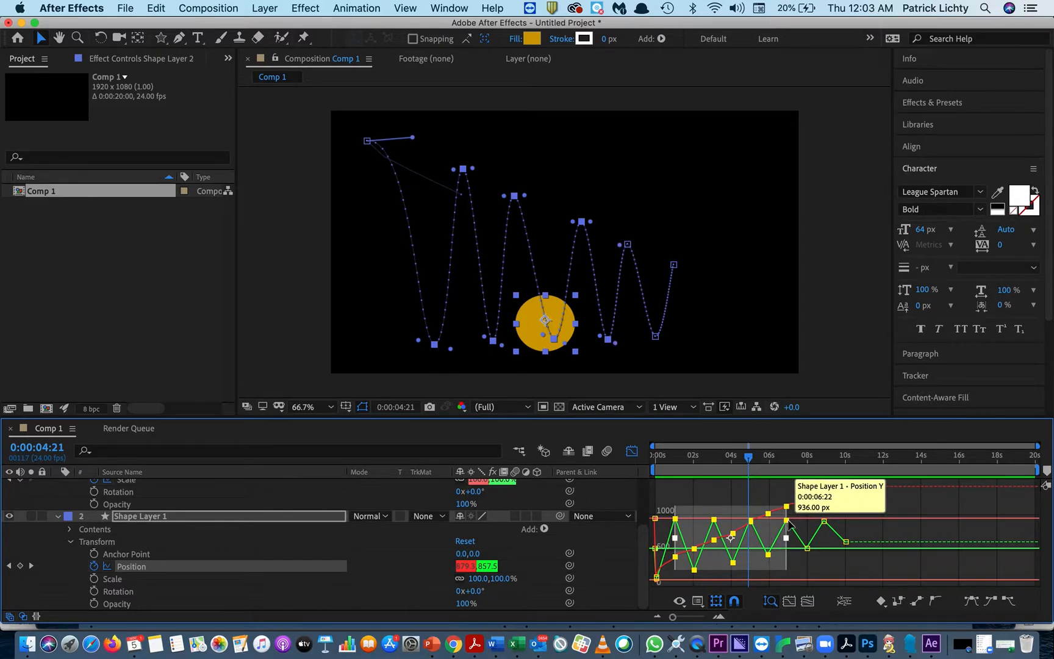
pyautogui.keyDown('shift'); pyautogui.click(807, 547); pyautogui.keyUp('shift')
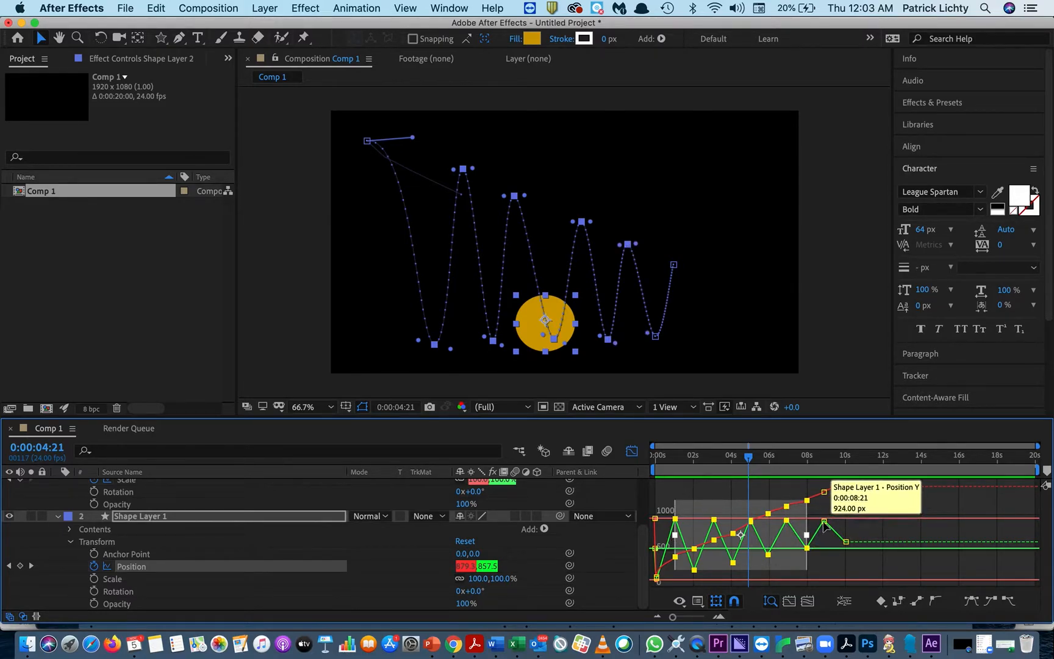
pyautogui.keyDown('shift'); pyautogui.click(825, 522); pyautogui.keyUp('shift')
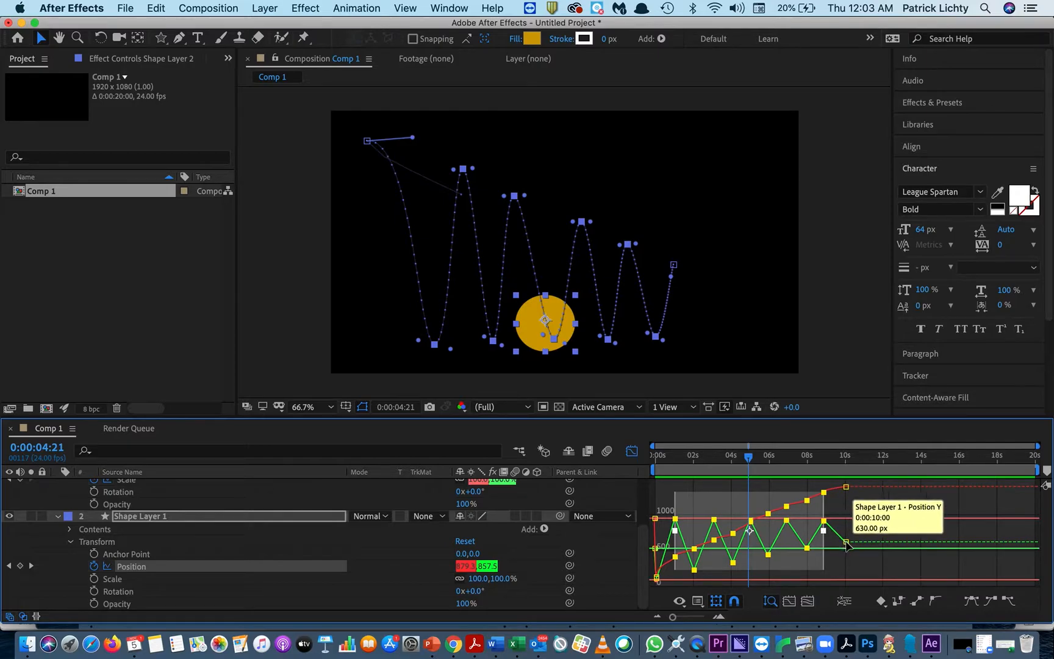
pyautogui.keyDown('shift'); pyautogui.click(846, 542); pyautogui.keyUp('shift')
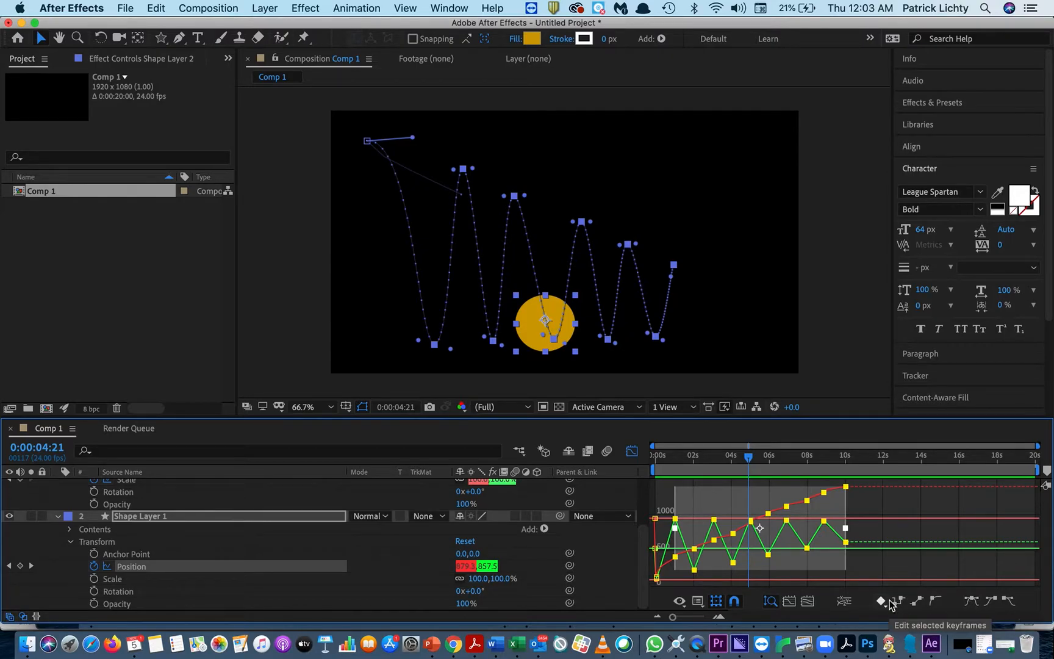
pyautogui.keyDown('shift'); pyautogui.click(658, 579); pyautogui.keyUp('shift')
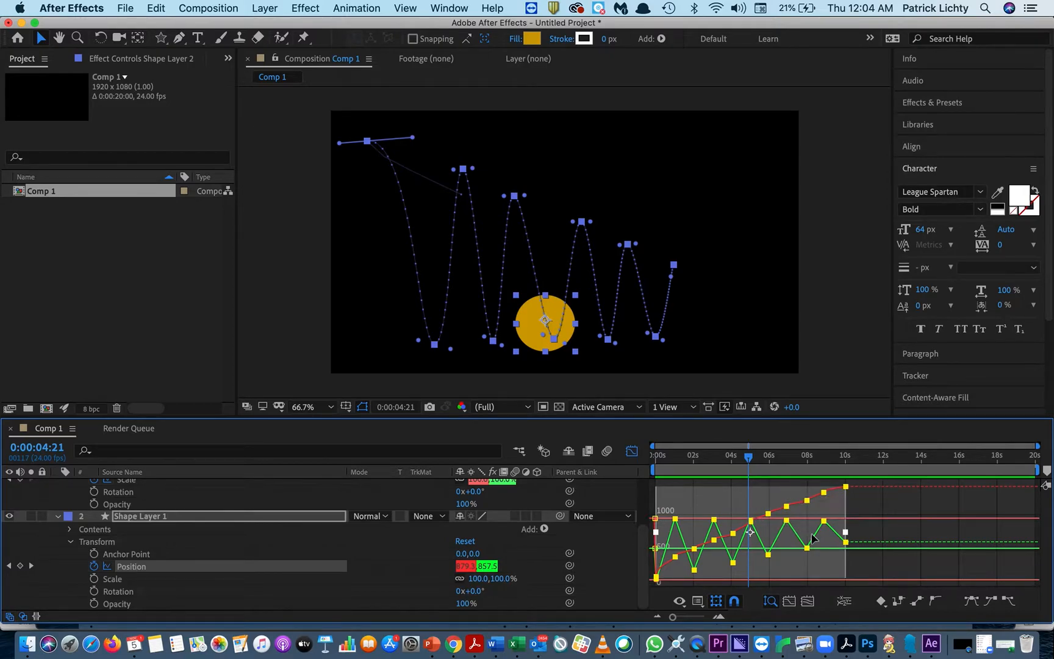
pyautogui.click(972, 602)
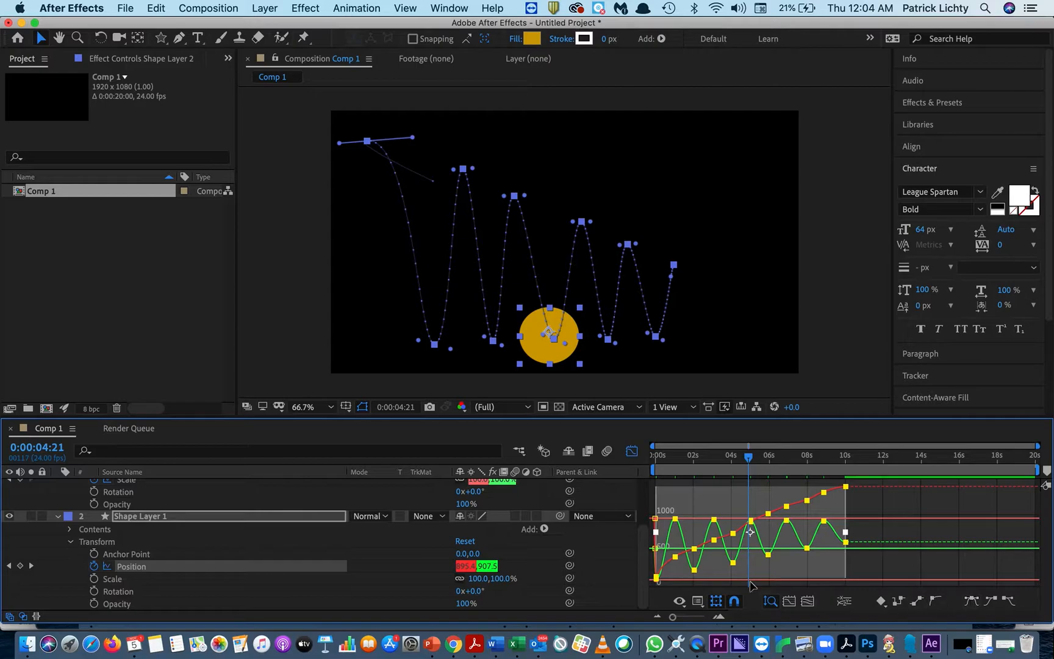
pyautogui.click(865, 503)
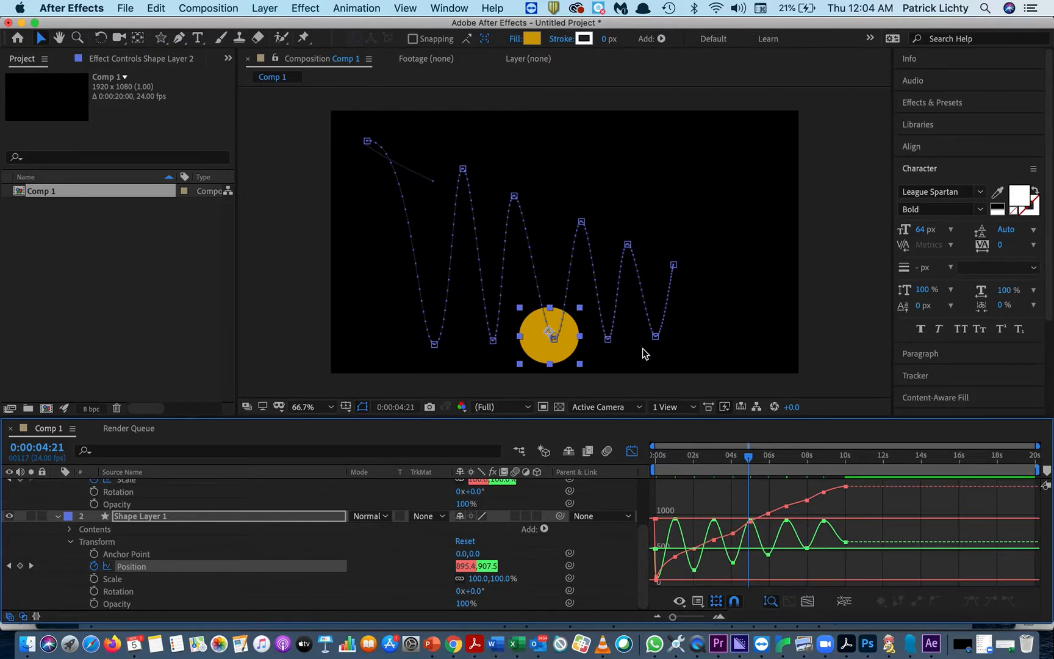
# Step: Return to the layer-bar view and preview the circle's eased bounce from the start of the composition
pyautogui.click(632, 453)
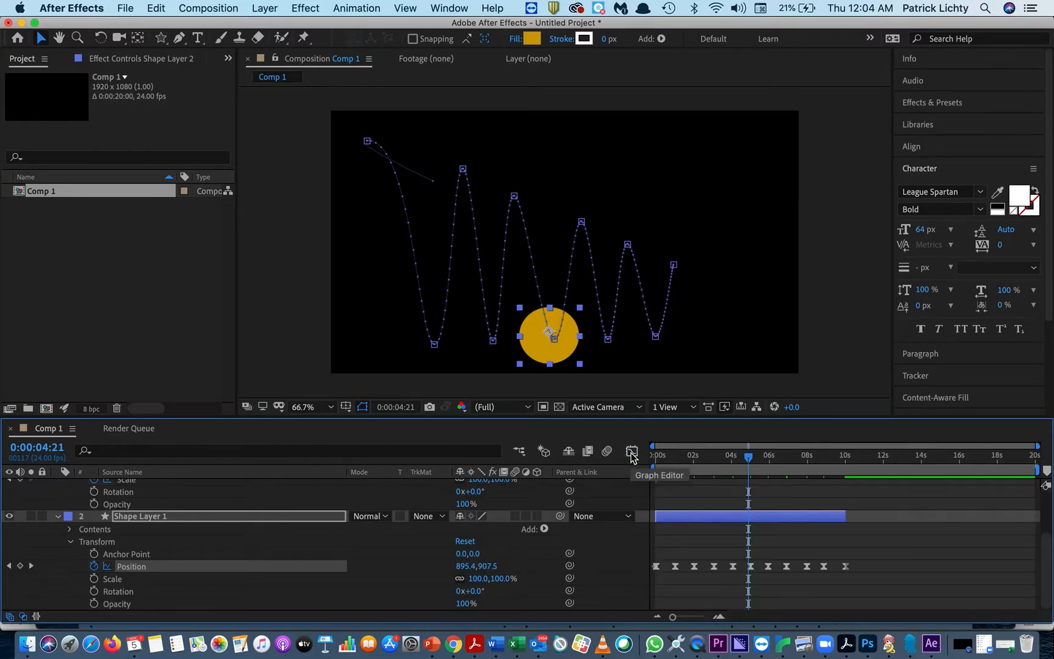
pyautogui.click(871, 544)
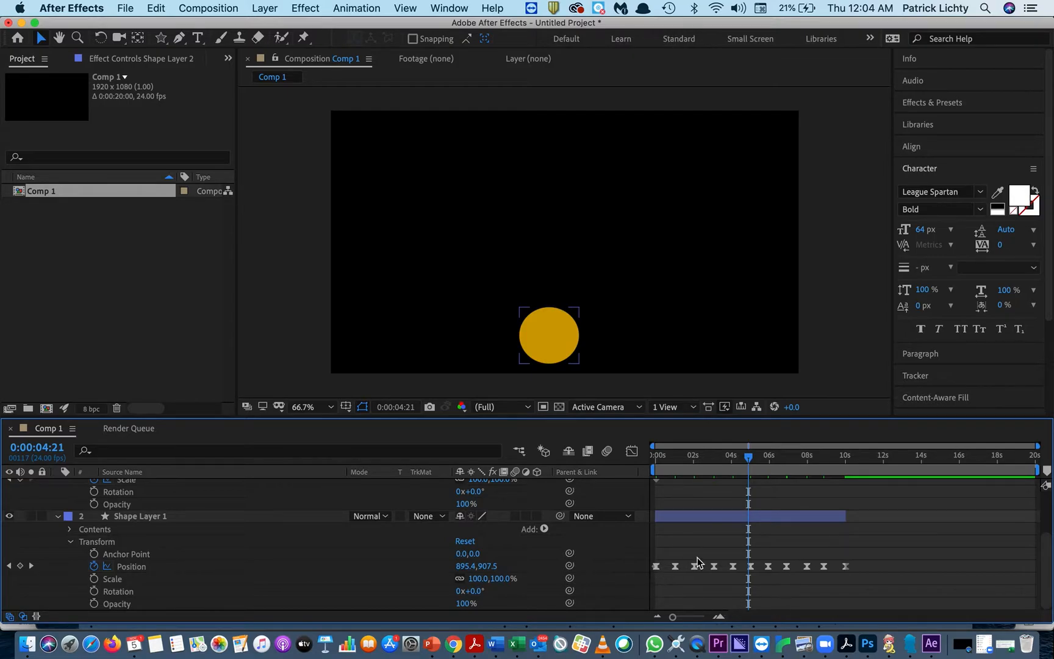
pyautogui.moveTo(750, 458); pyautogui.dragTo(638, 469)
pyautogui.press('space')
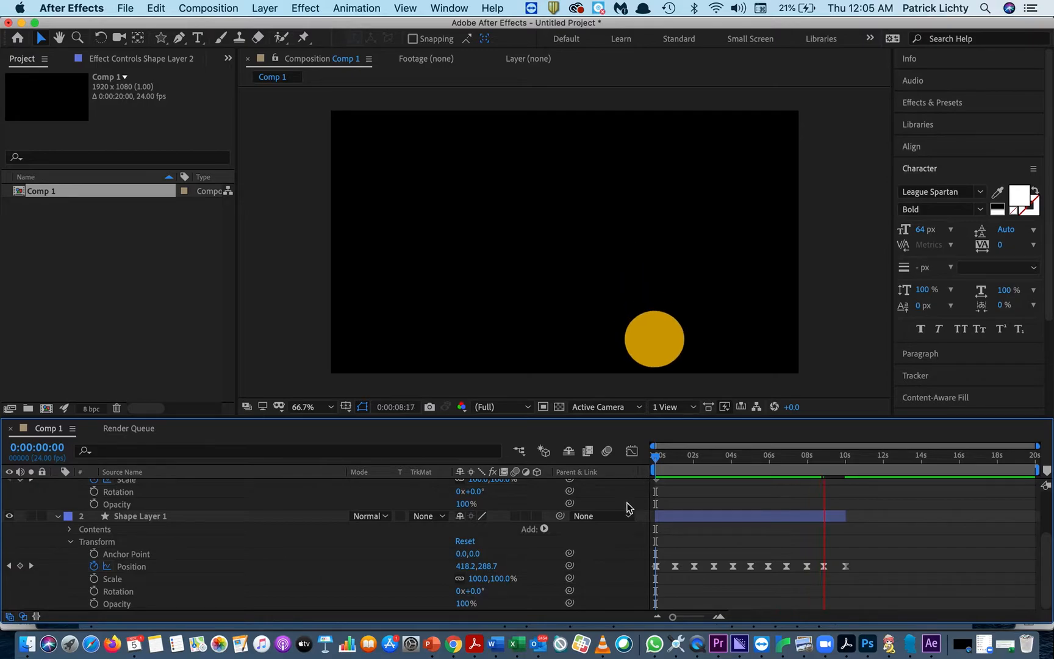
pyautogui.click(688, 458)
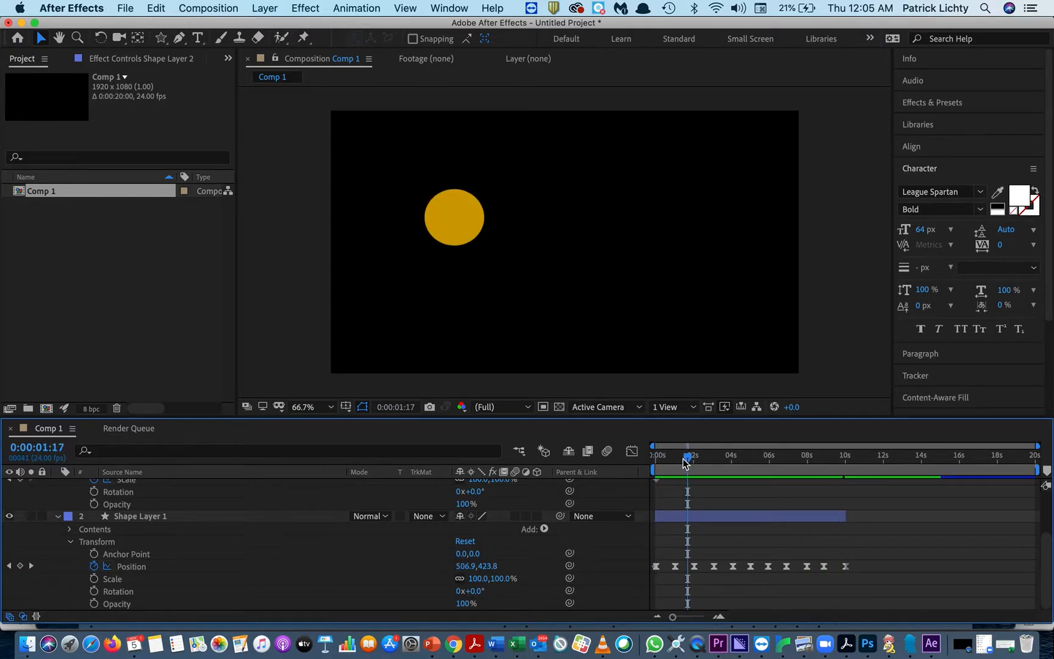
# Step: Check the circle's position curves around 0:00:01:01 in the Graph Editor and undo the Easy Ease on all its keyframes
pyautogui.click(632, 452)
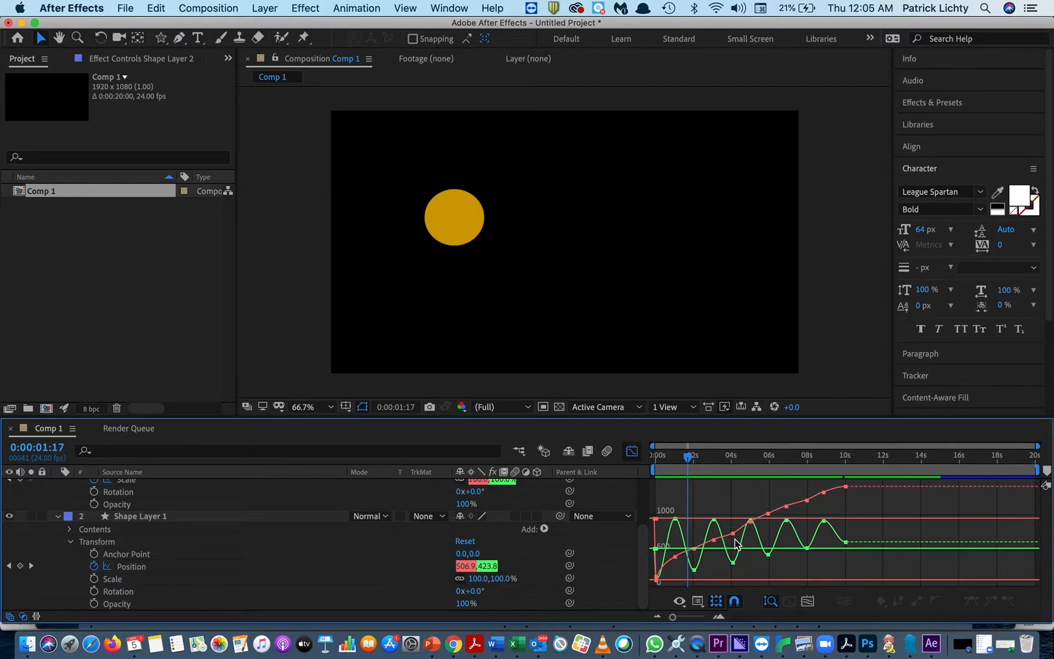
pyautogui.click(689, 459)
pyautogui.moveTo(689, 461)
pyautogui.mouseDown()
pyautogui.moveTo(657, 464)
pyautogui.moveTo(678, 464)
pyautogui.mouseUp()
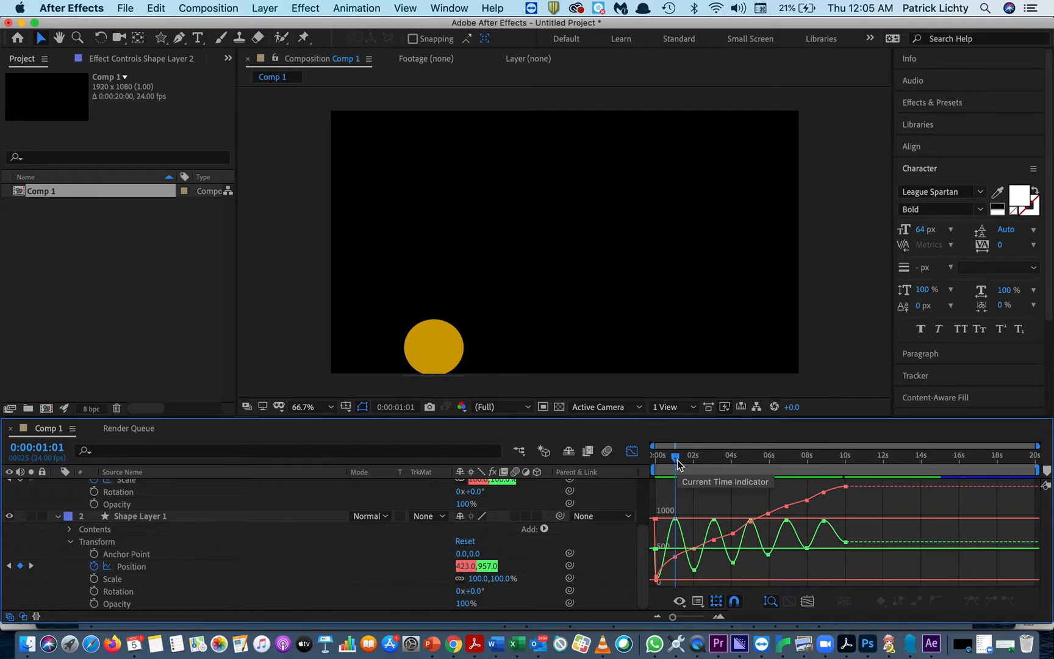
pyautogui.press('super+z')
pyautogui.press('super+z')
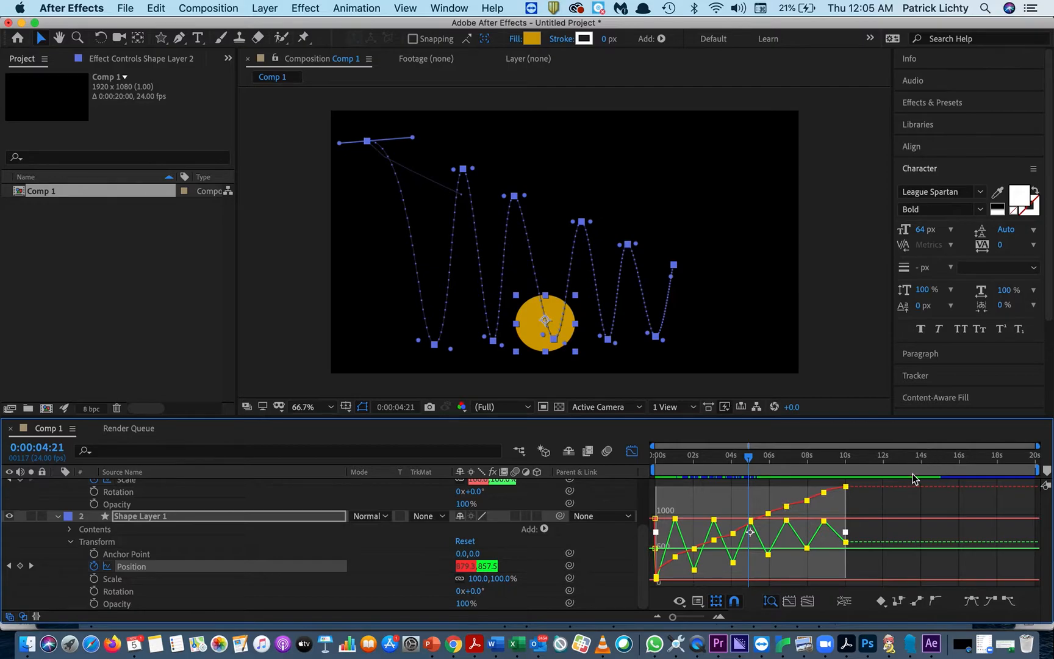
# Step: Apply Easy Ease only to the circle's upper position keyframes: first frame, 0:00:02:01, 0:00:04:02, 0:00:05:22, 0:00:07:23 and 0:00:10:00
pyautogui.click(909, 500)
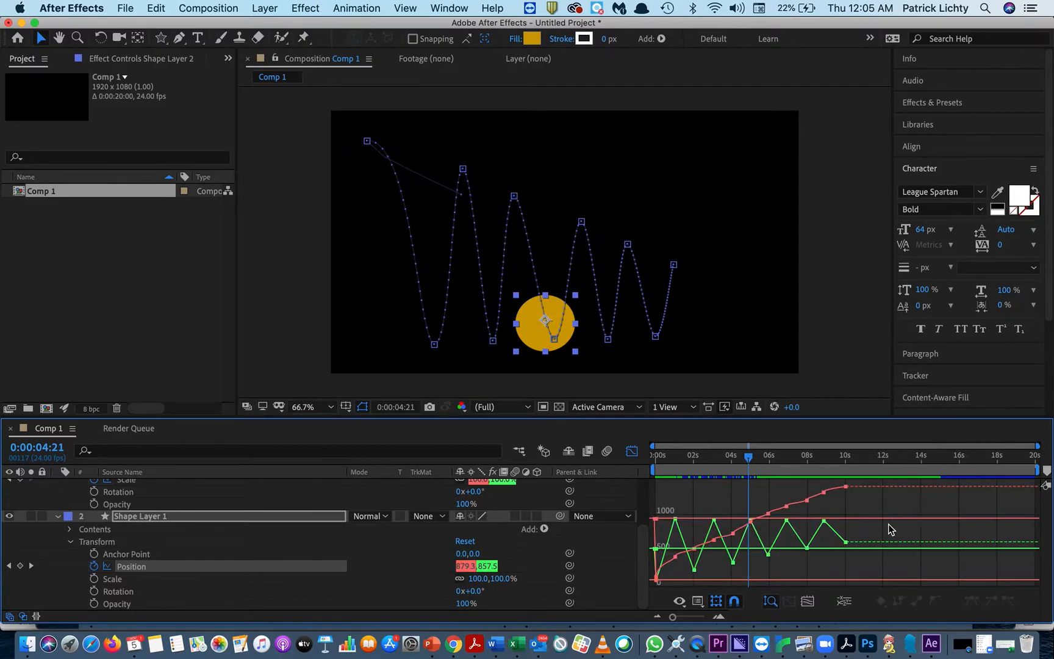
pyautogui.click(847, 543)
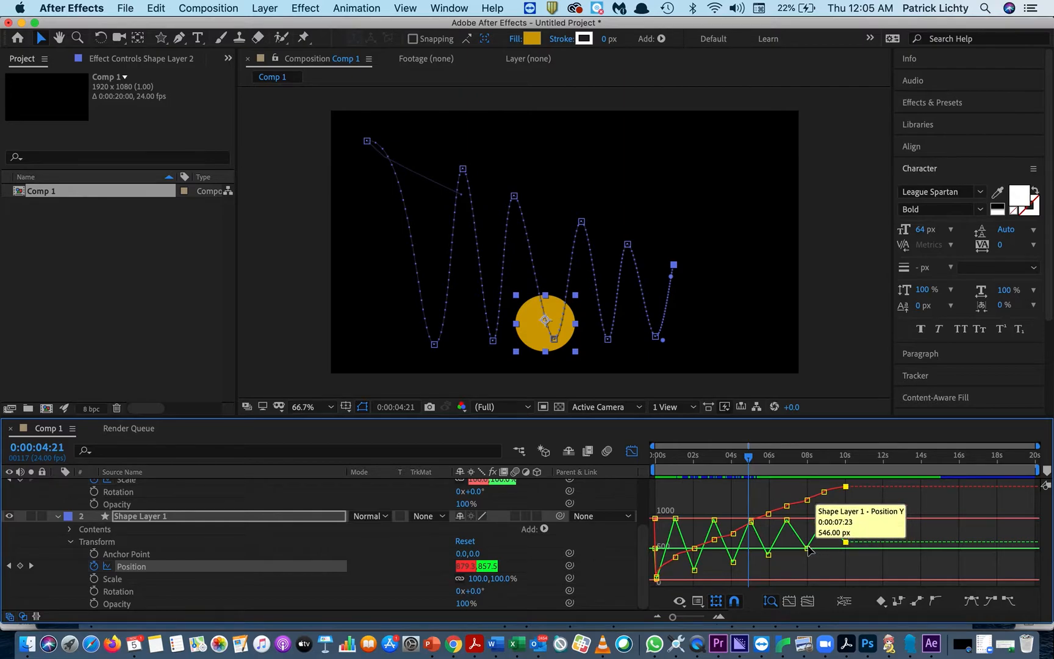
pyautogui.keyDown('shift'); pyautogui.click(809, 549); pyautogui.keyUp('shift')
pyautogui.keyDown('shift'); pyautogui.click(769, 555); pyautogui.keyUp('shift')
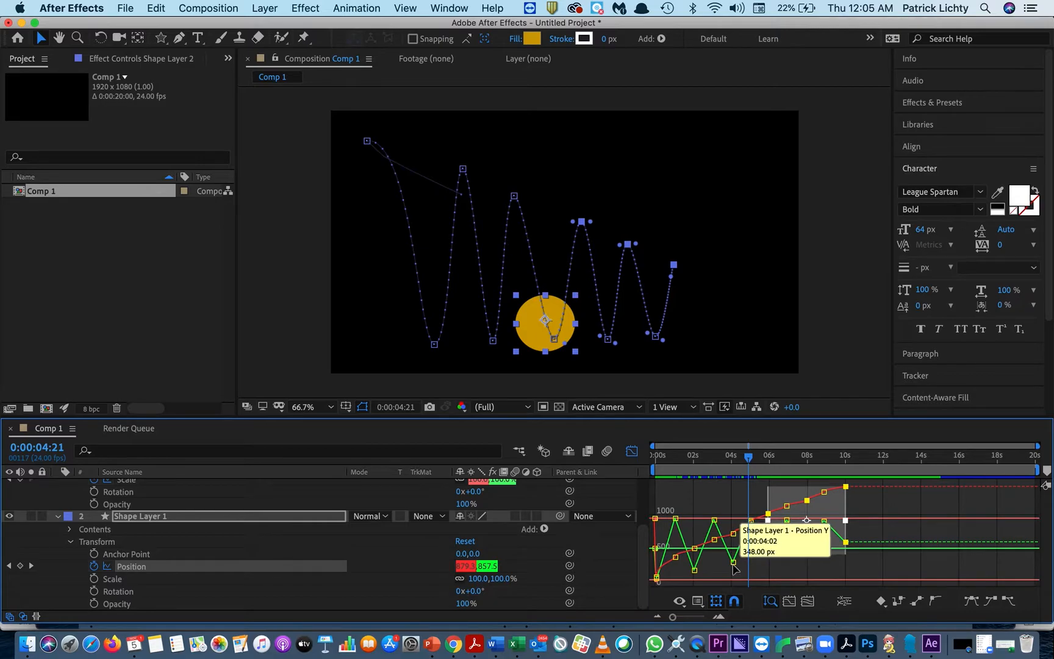
pyautogui.keyDown('shift'); pyautogui.click(735, 565); pyautogui.keyUp('shift')
pyautogui.keyDown('shift'); pyautogui.click(695, 572); pyautogui.keyUp('shift')
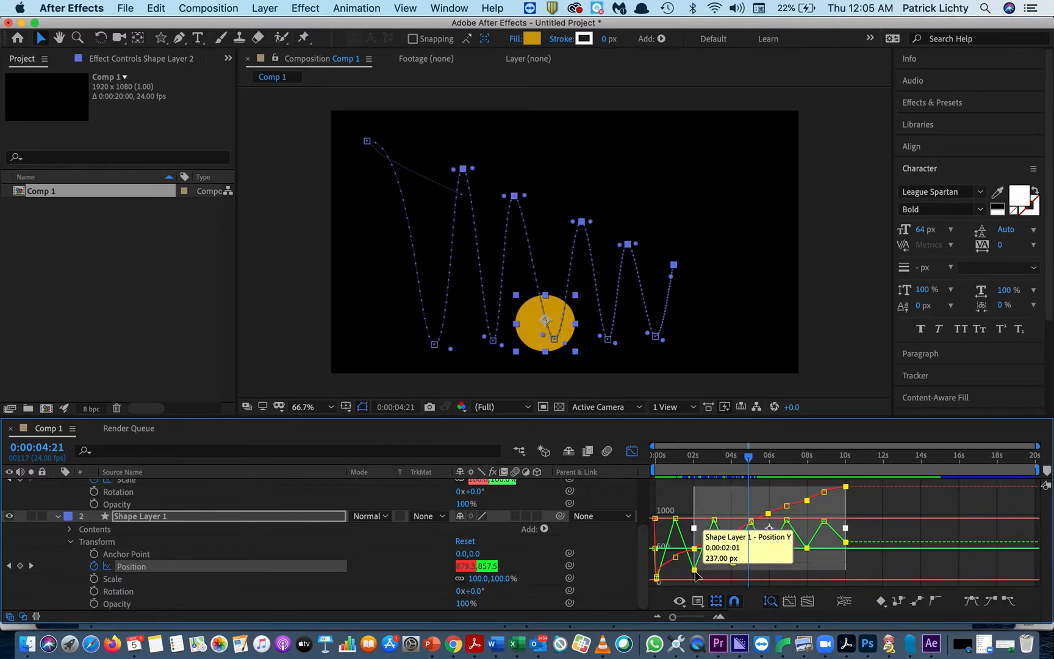
pyautogui.keyDown('shift'); pyautogui.click(656, 577); pyautogui.keyUp('shift')
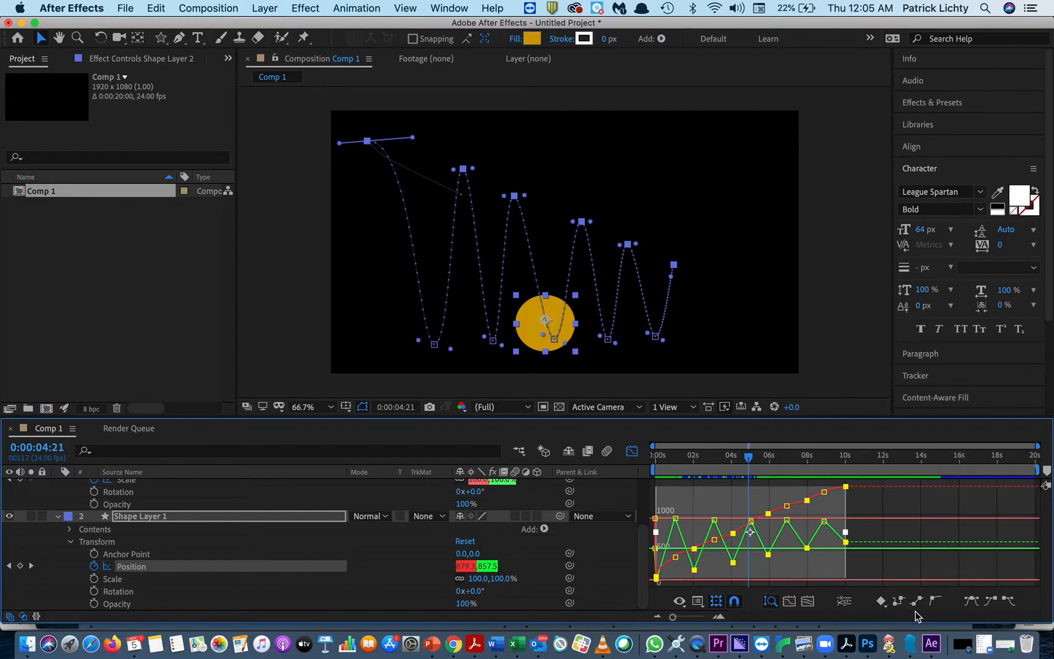
pyautogui.click(973, 603)
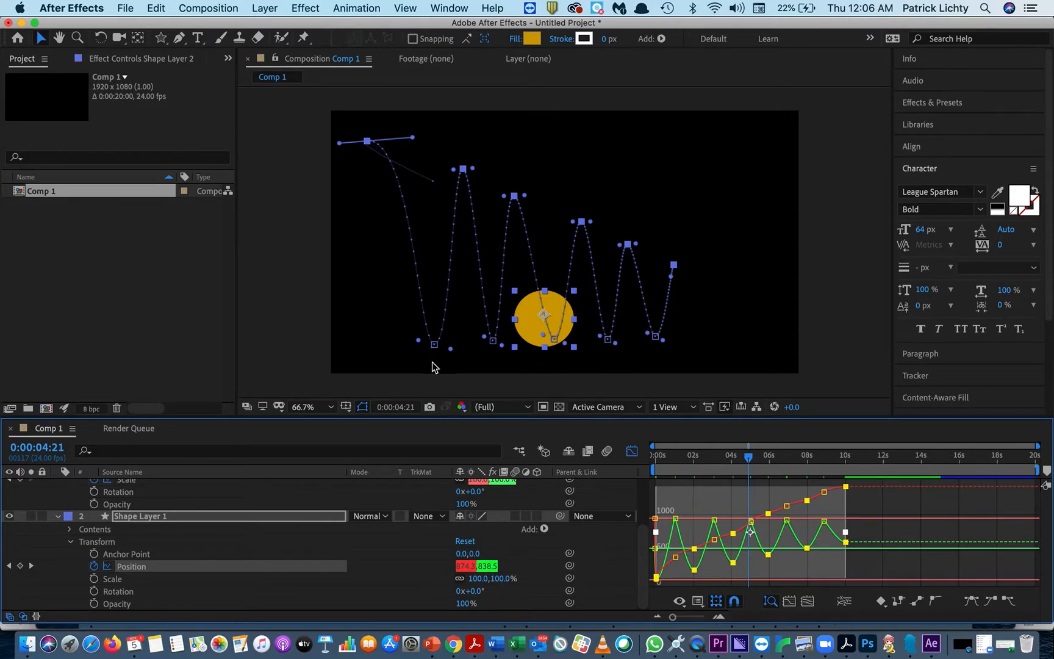
# Step: Leave the Graph Editor and preview the animation from the start through the circle's bounces to the star
pyautogui.click(631, 453)
pyautogui.moveTo(750, 462); pyautogui.dragTo(638, 461)
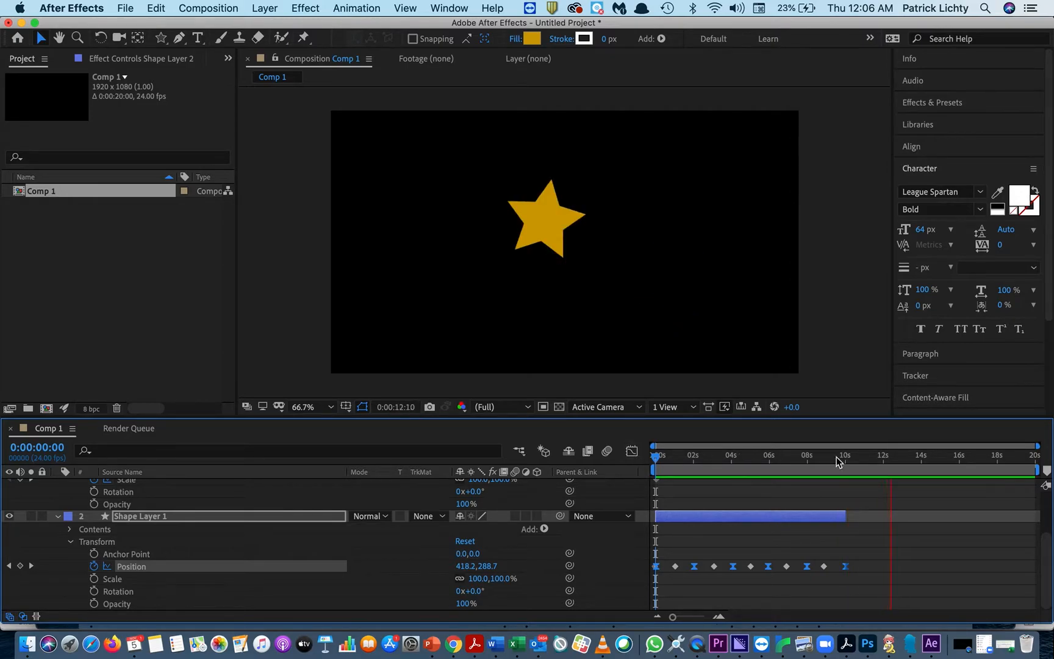
pyautogui.click(911, 468)
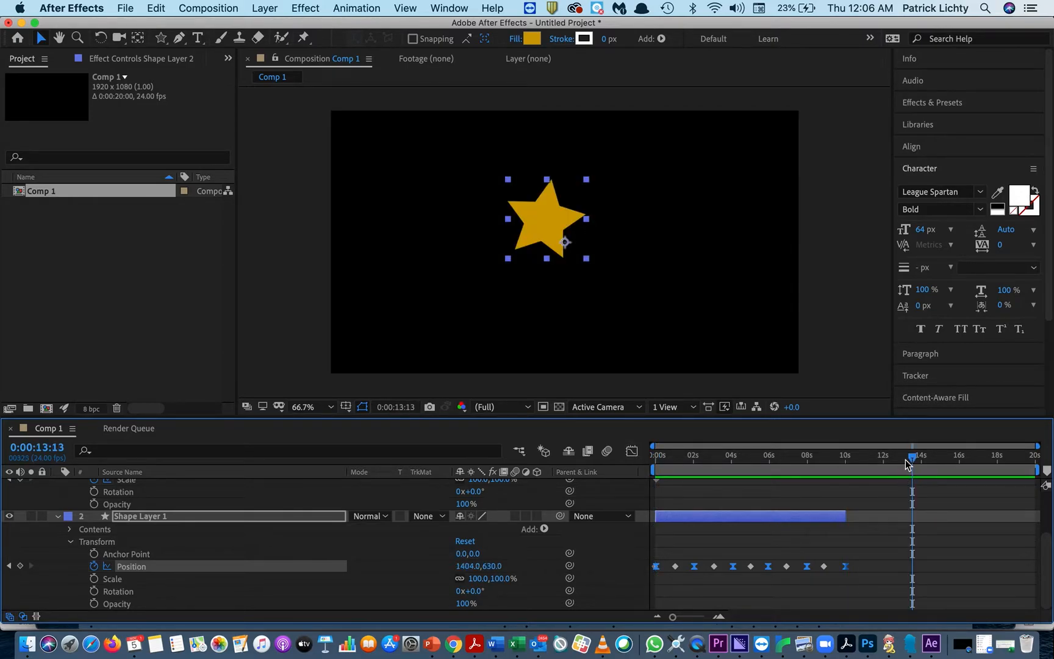
# Step: Move the current time to 0:00:10:03, where the star begins, and collapse the properties of Shape Layer 1
pyautogui.moveTo(912, 458); pyautogui.dragTo(845, 469)
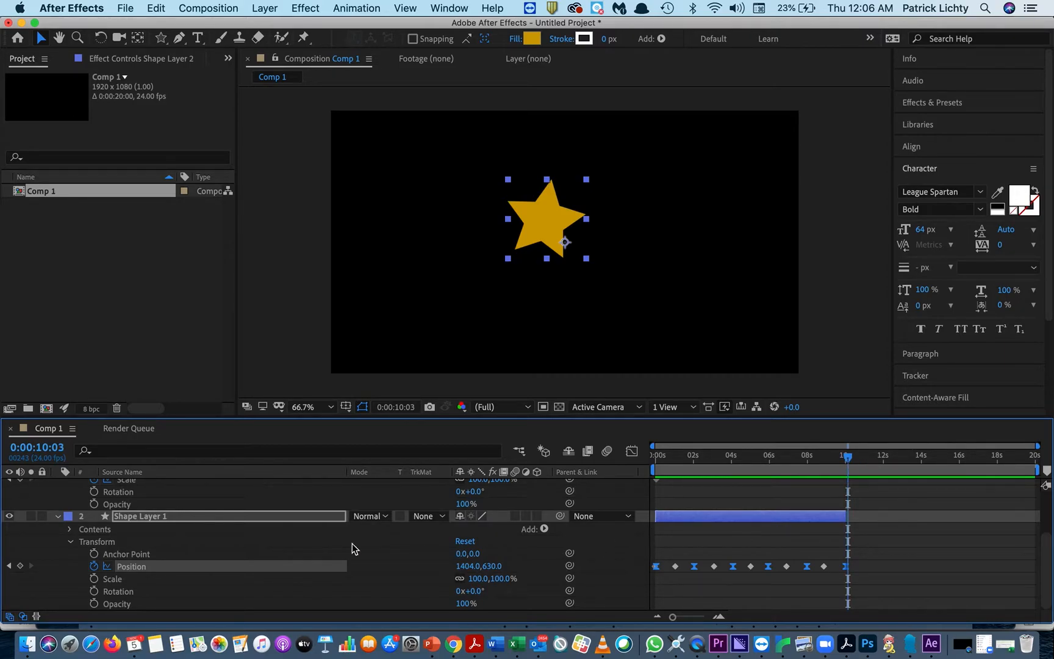
pyautogui.click(62, 517)
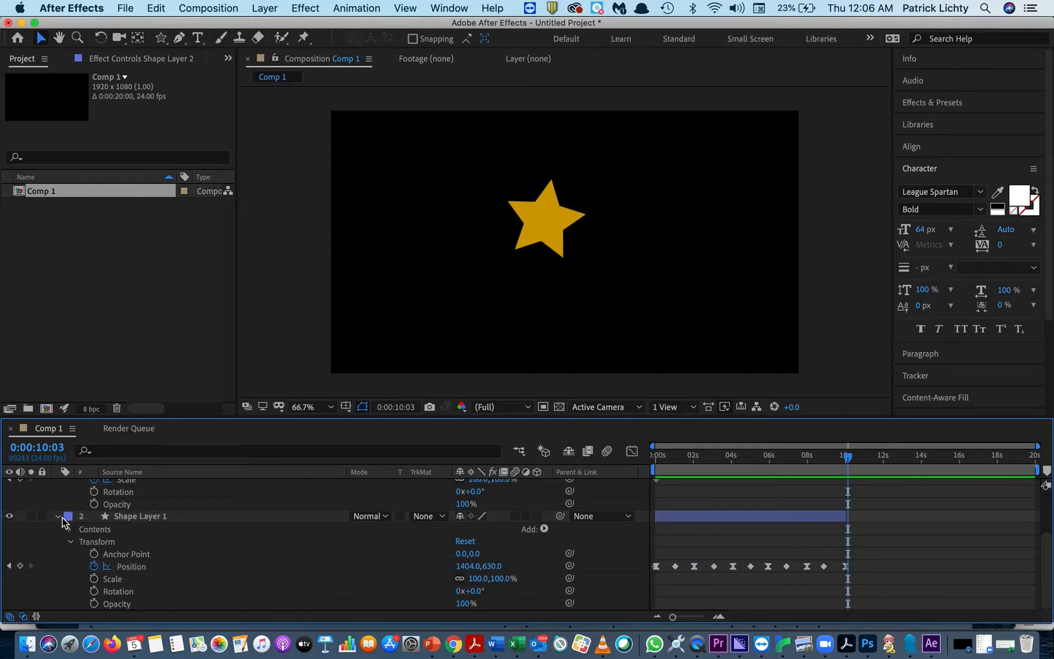
pyautogui.click(56, 516)
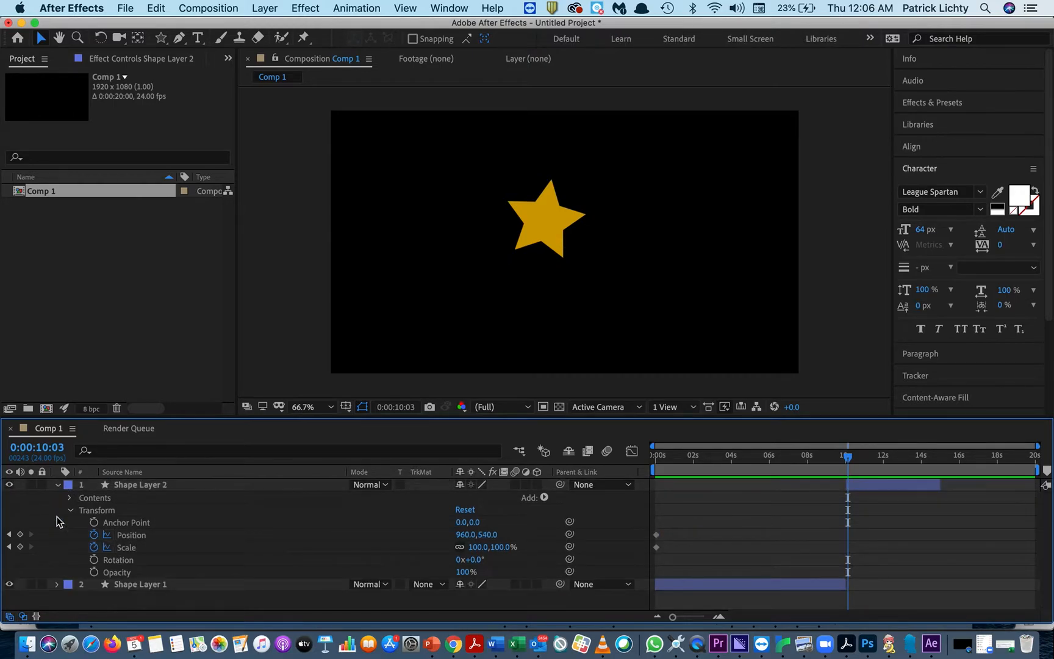
# Step: Add Scale keyframes to the star layer, Shape Layer 2, at 0:00:10:03, 0:00:12:12 and 0:00:14:23
pyautogui.click(56, 516)
pyautogui.click(128, 482)
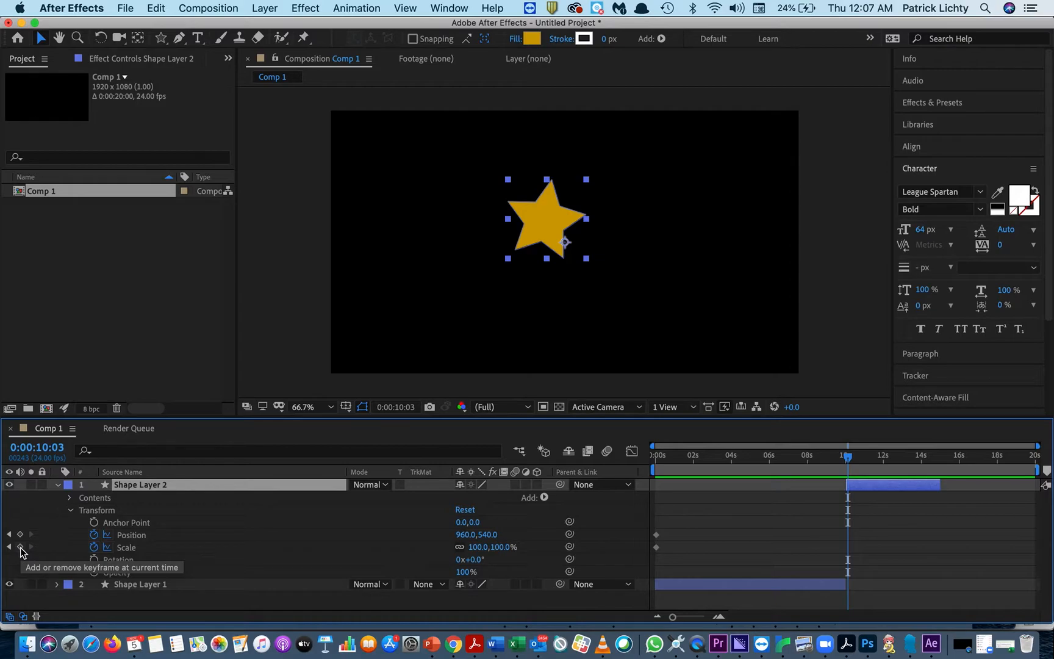
pyautogui.click(19, 547)
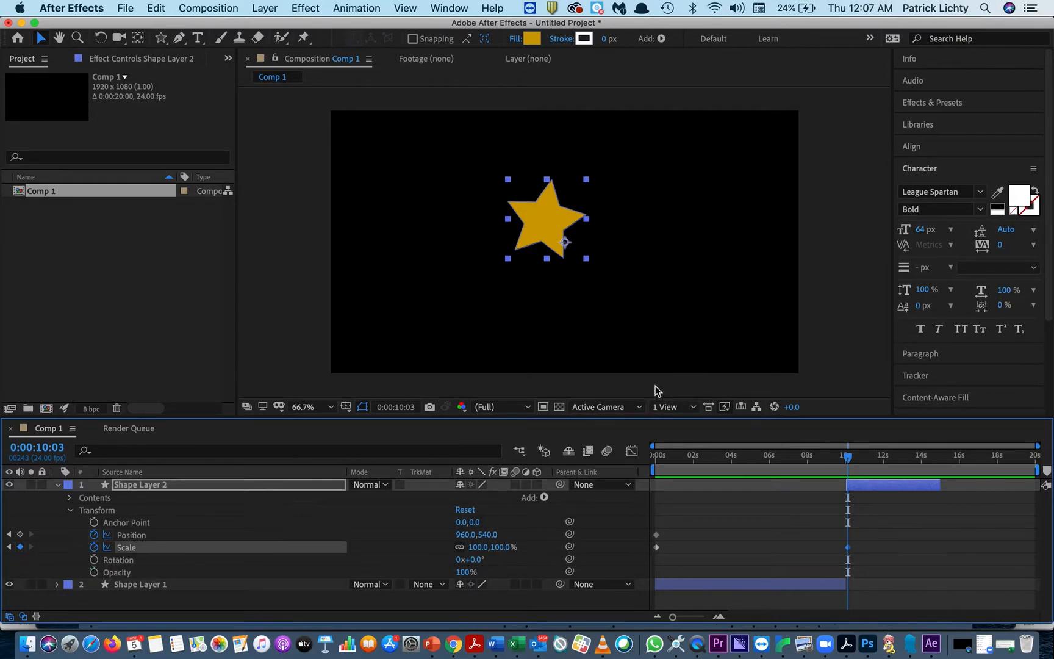
pyautogui.moveTo(849, 458); pyautogui.dragTo(894, 458)
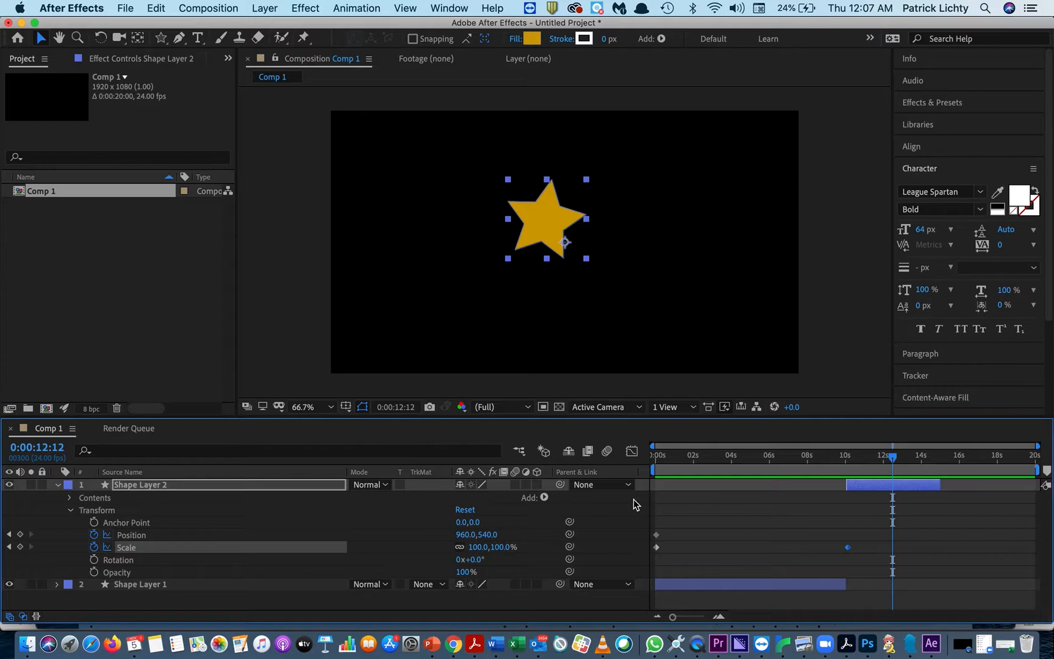
pyautogui.click(21, 547)
pyautogui.moveTo(893, 458); pyautogui.dragTo(940, 460)
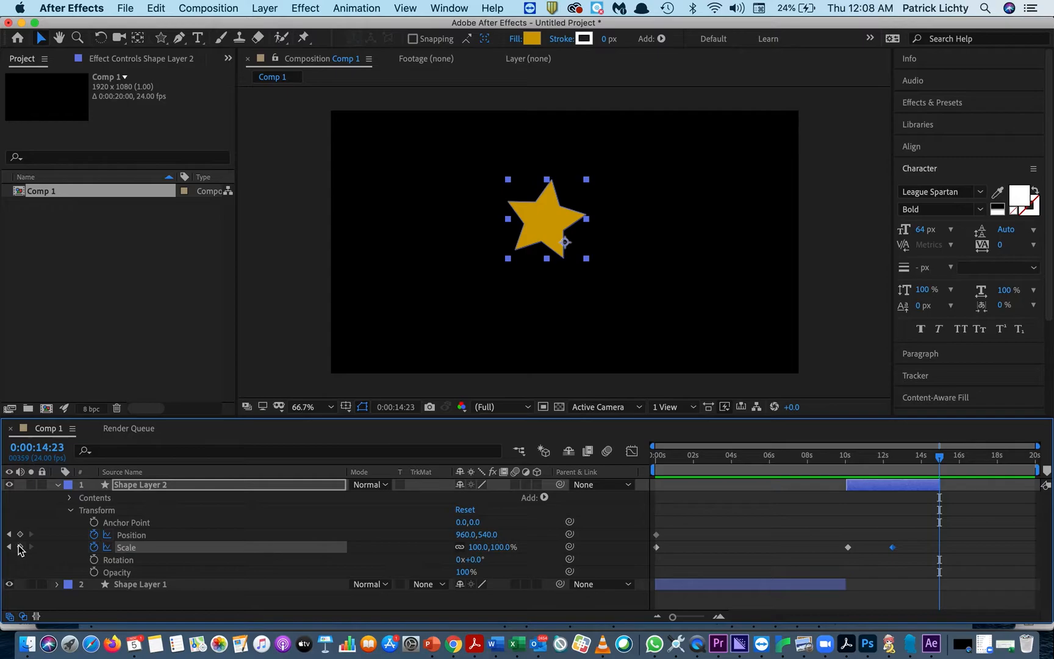
# Step: Set the star's Scale to 210% at the middle keyframe, 0:00:12:12, and scrub back to check the growth
pyautogui.click(8, 546)
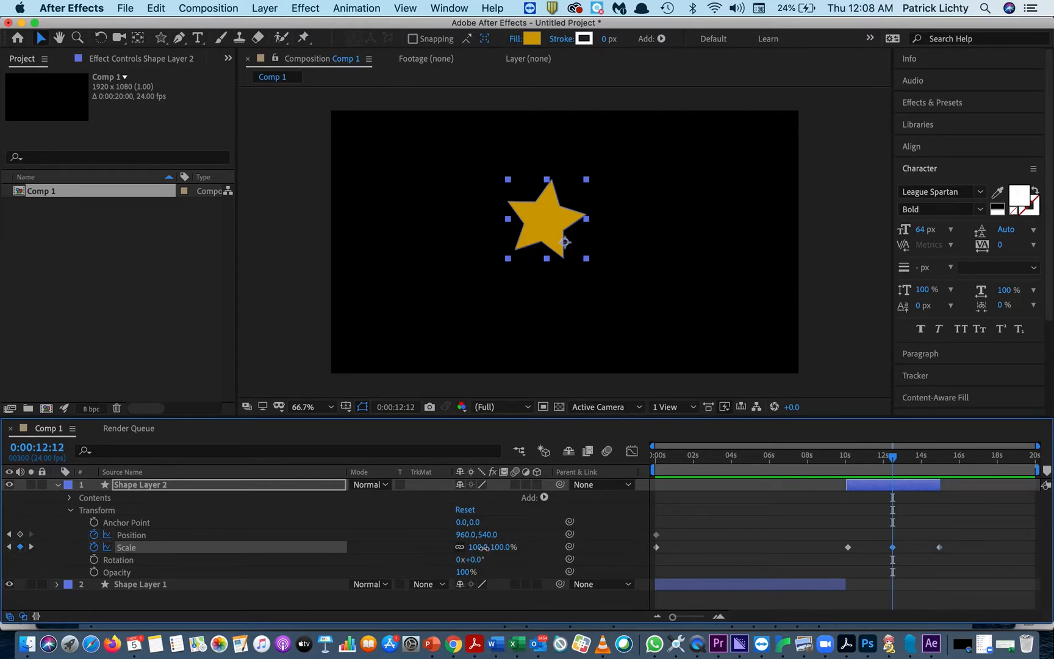
pyautogui.moveTo(481, 547); pyautogui.dragTo(560, 553)
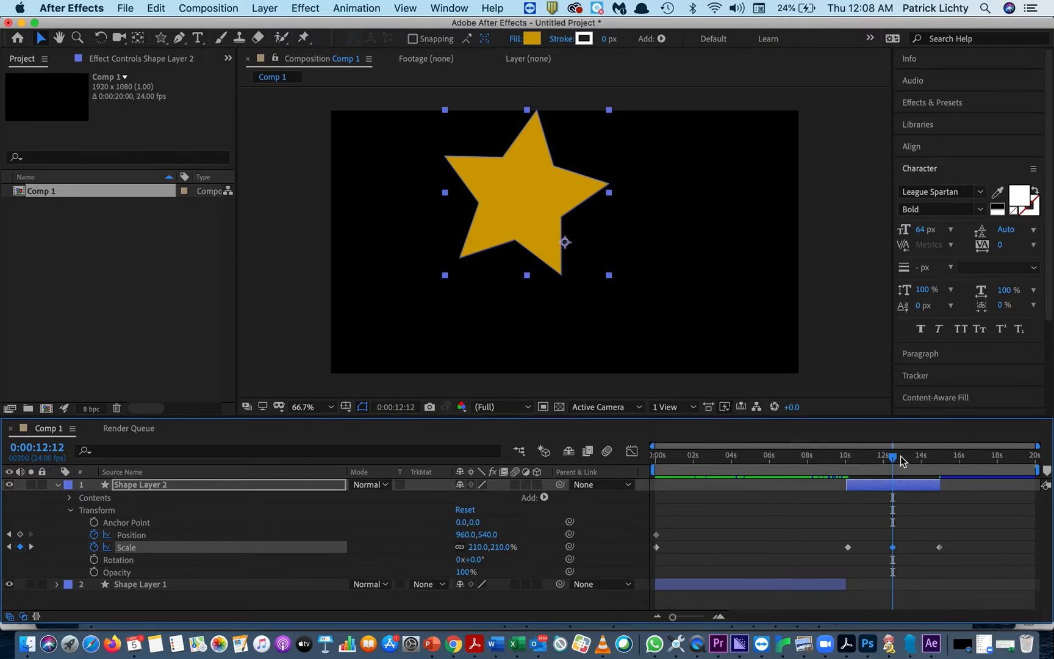
pyautogui.moveTo(892, 457); pyautogui.dragTo(883, 459)
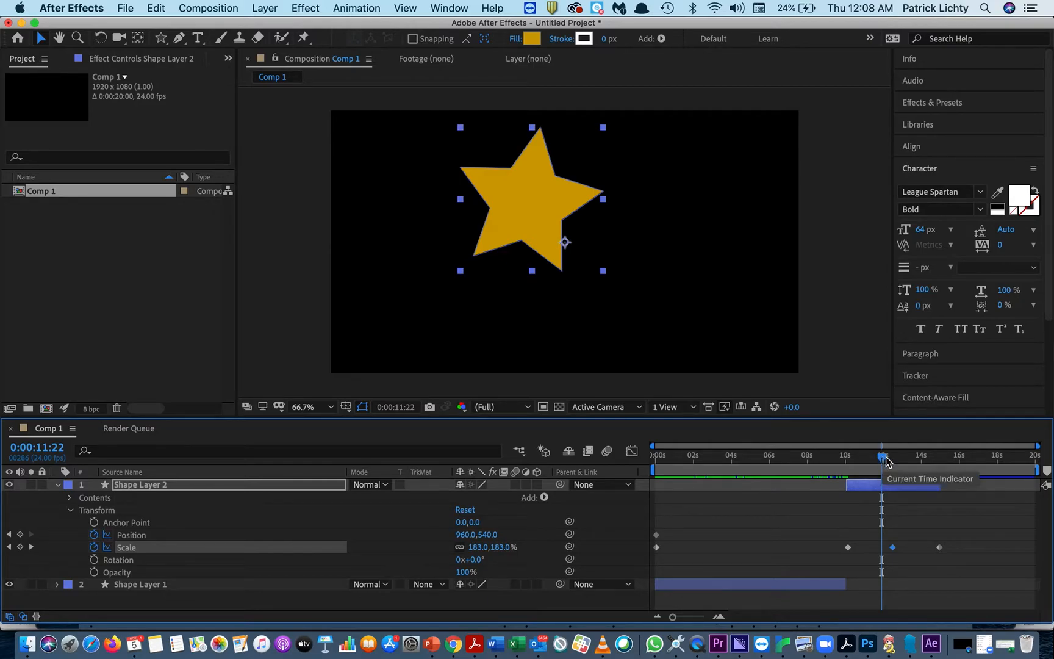
# Step: Tighten the star's pulse by moving the 210% Scale keyframe to about 11.3 s and the closing one to about 12.3 s
pyautogui.scroll(2, 826, 504)
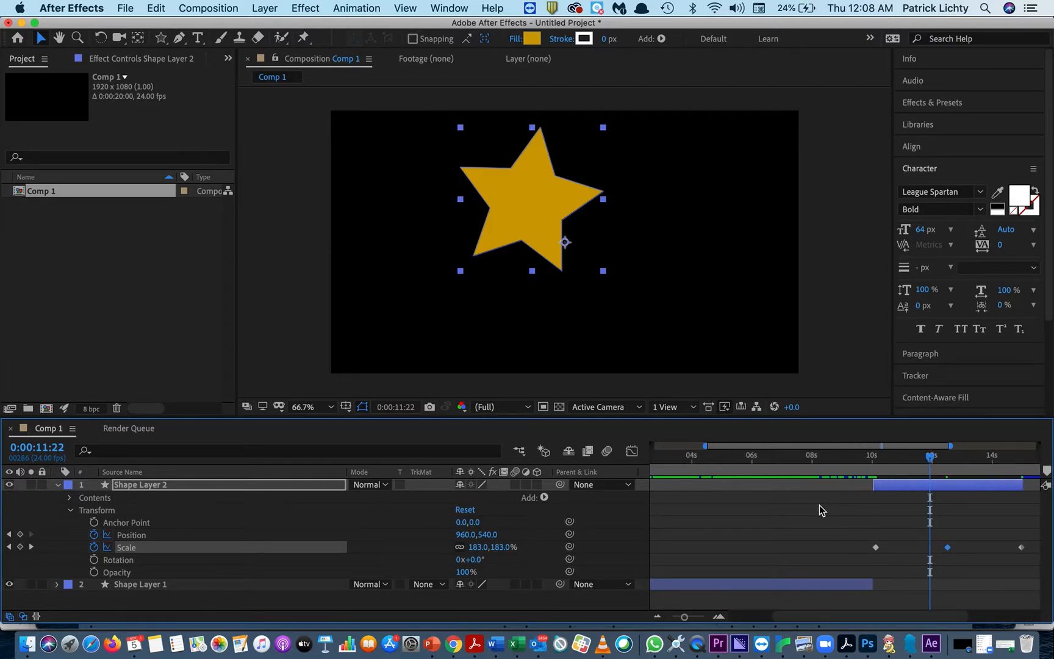
pyautogui.scroll(2, 820, 505)
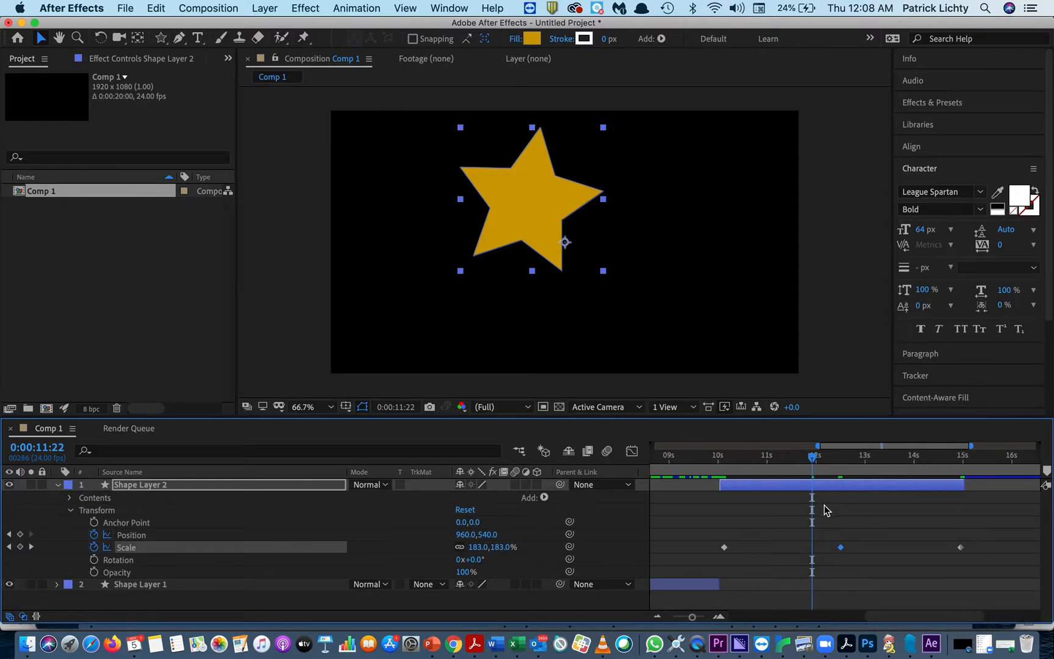
pyautogui.moveTo(977, 525); pyautogui.dragTo(780, 555)
pyautogui.click(1003, 501)
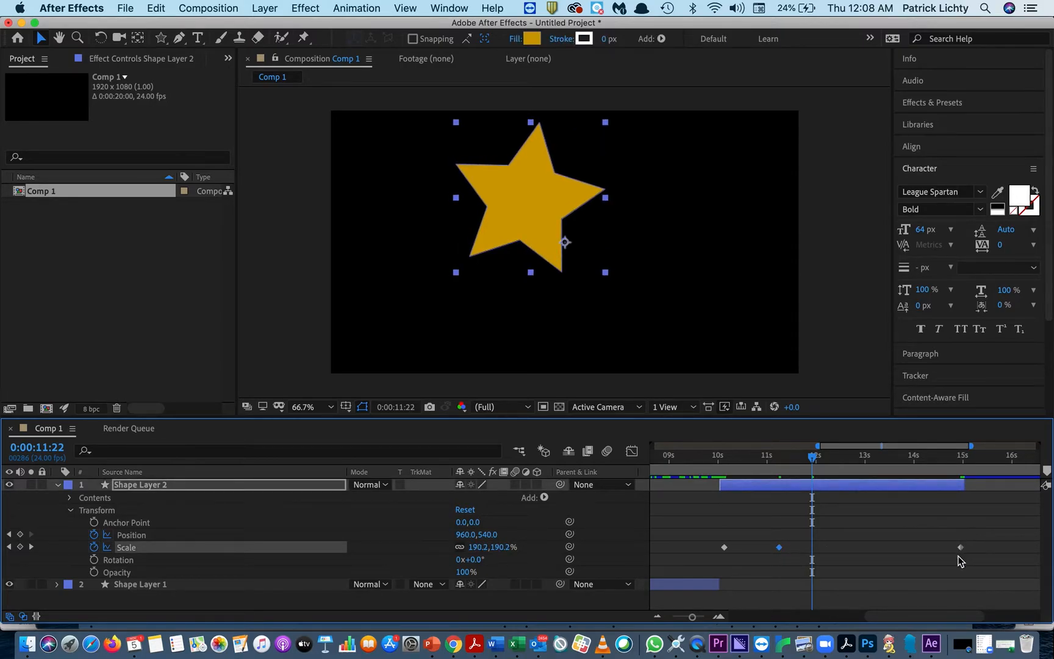
pyautogui.moveTo(958, 549); pyautogui.dragTo(771, 560)
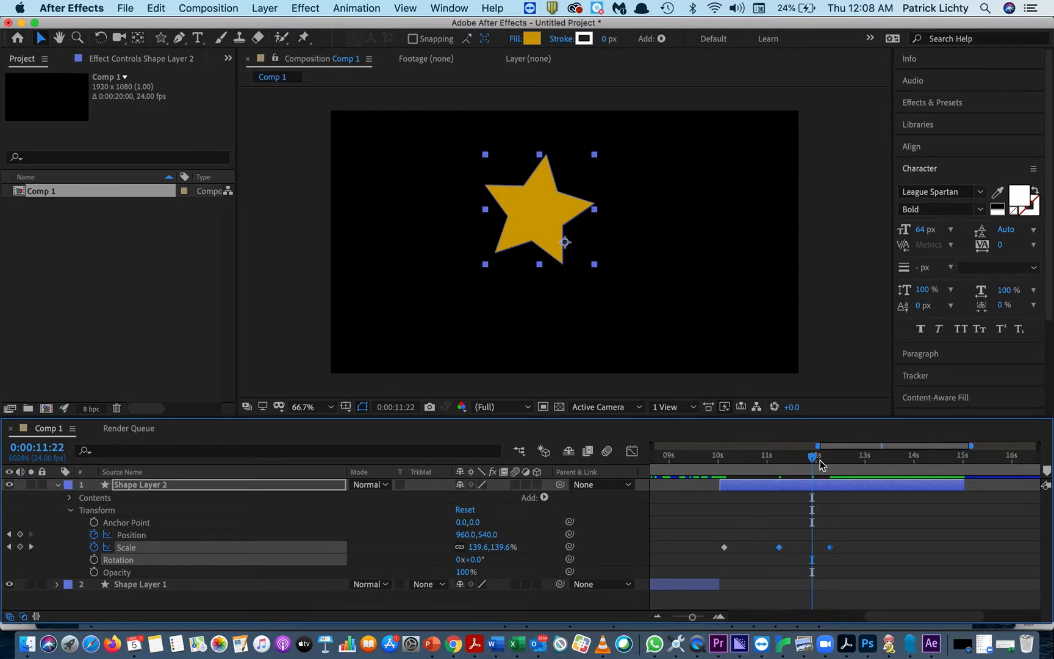
# Step: Paste a copy of the last two Scale keyframes at 0:00:13:01, shift the pair to about 13.8 s and 14.8 s, and move the third keyframe to about 12.6 s
pyautogui.moveTo(814, 459); pyautogui.dragTo(867, 463)
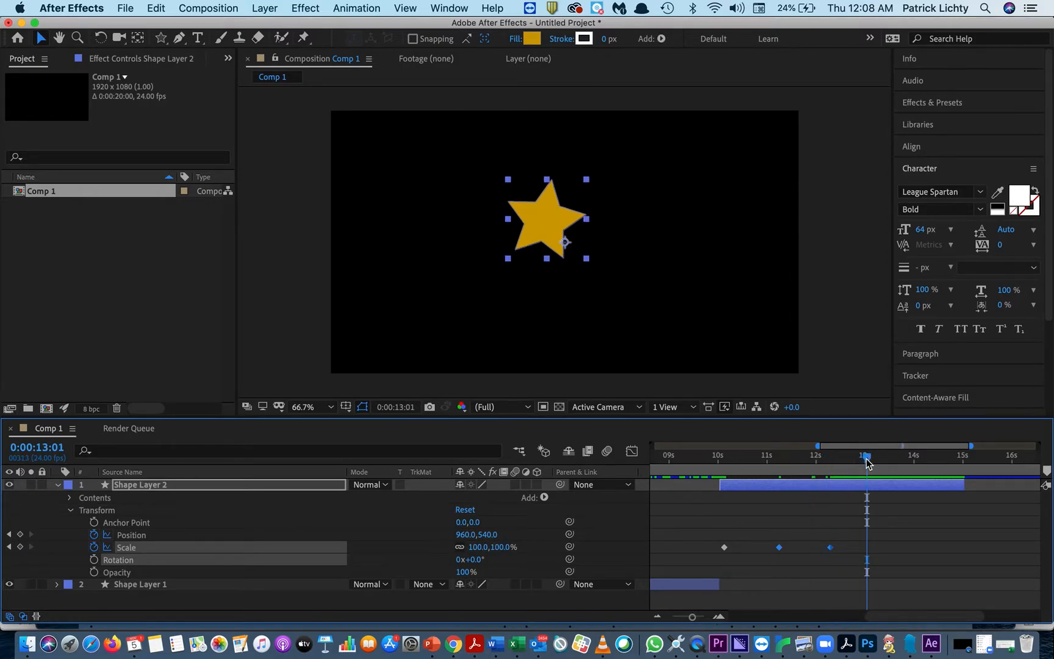
pyautogui.press('cmd+v')
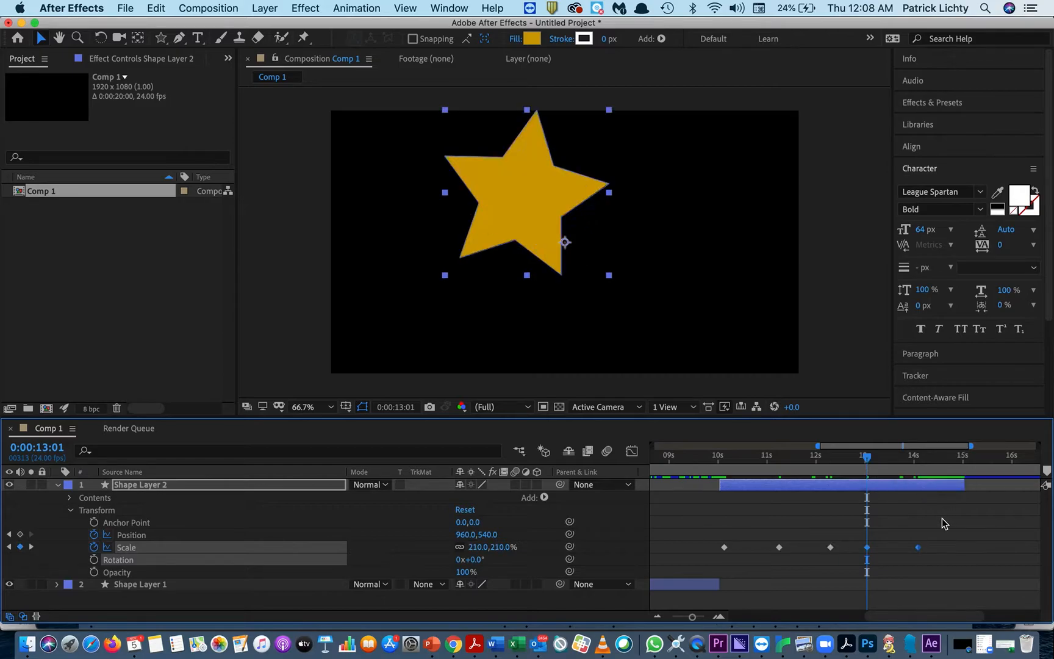
pyautogui.moveTo(939, 523); pyautogui.dragTo(955, 549)
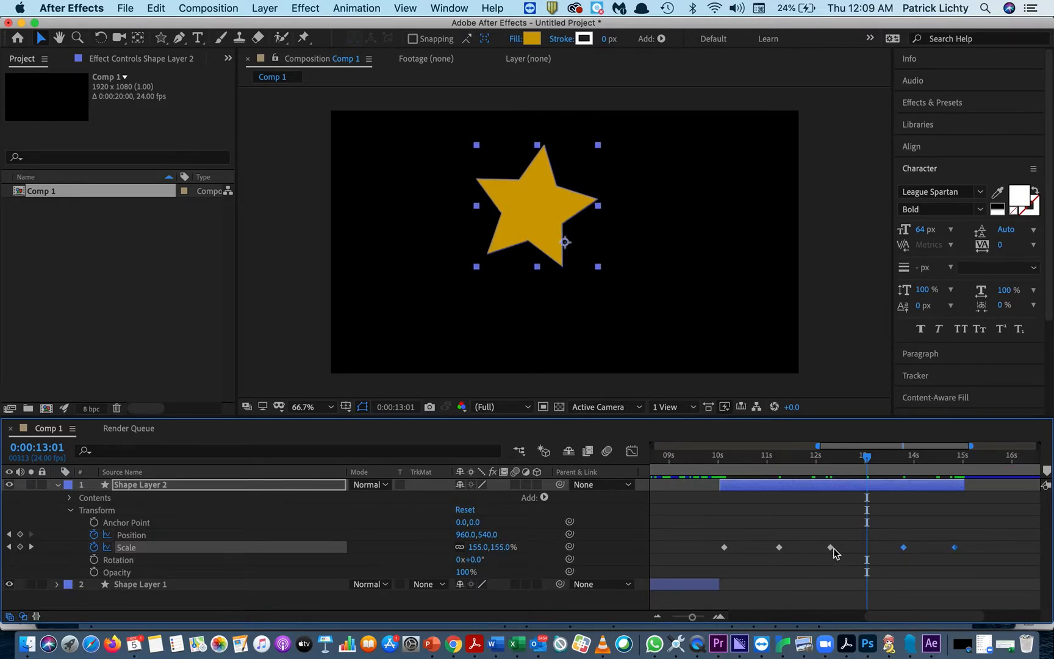
pyautogui.moveTo(829, 546); pyautogui.dragTo(844, 547)
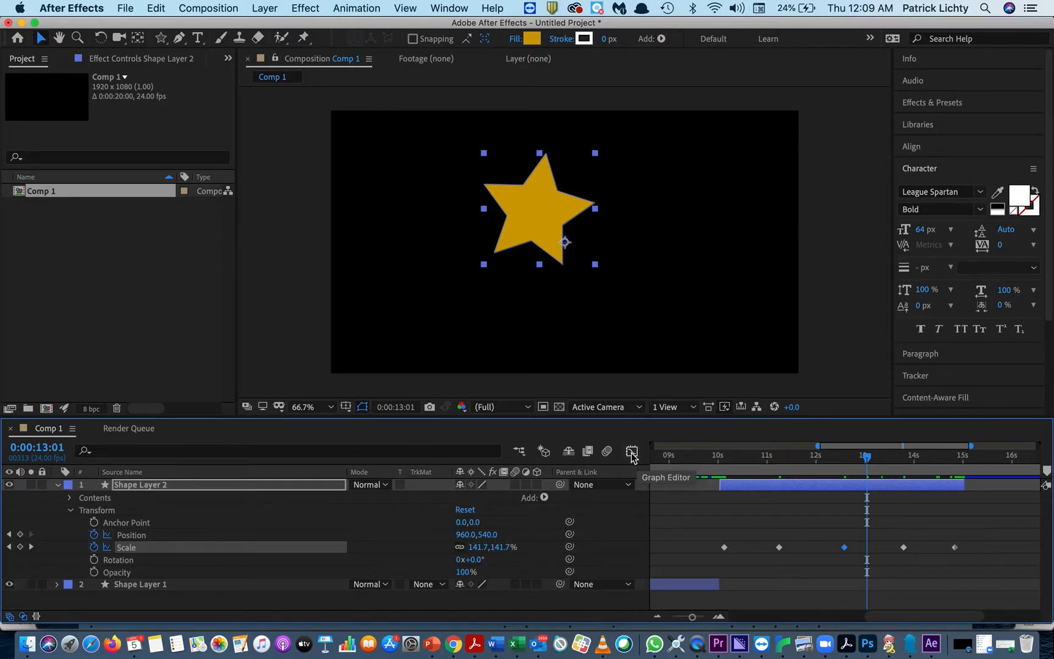
# Step: Preview the star's two scale pulses from 0:00:09:21
pyautogui.moveTo(869, 460); pyautogui.dragTo(714, 473)
pyautogui.press('space')
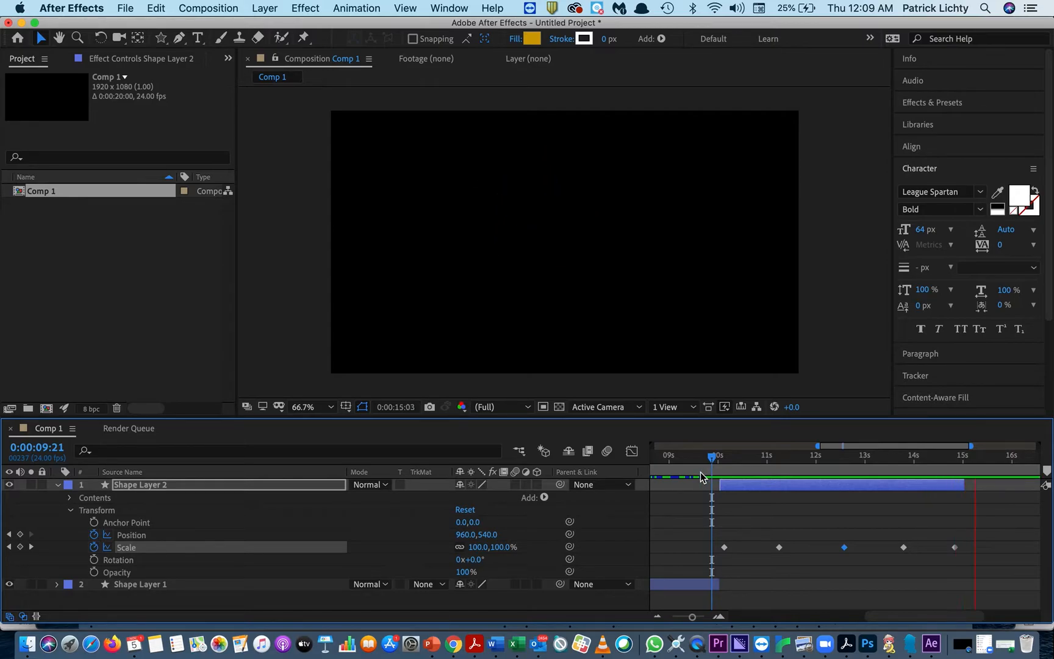
pyautogui.click(752, 452)
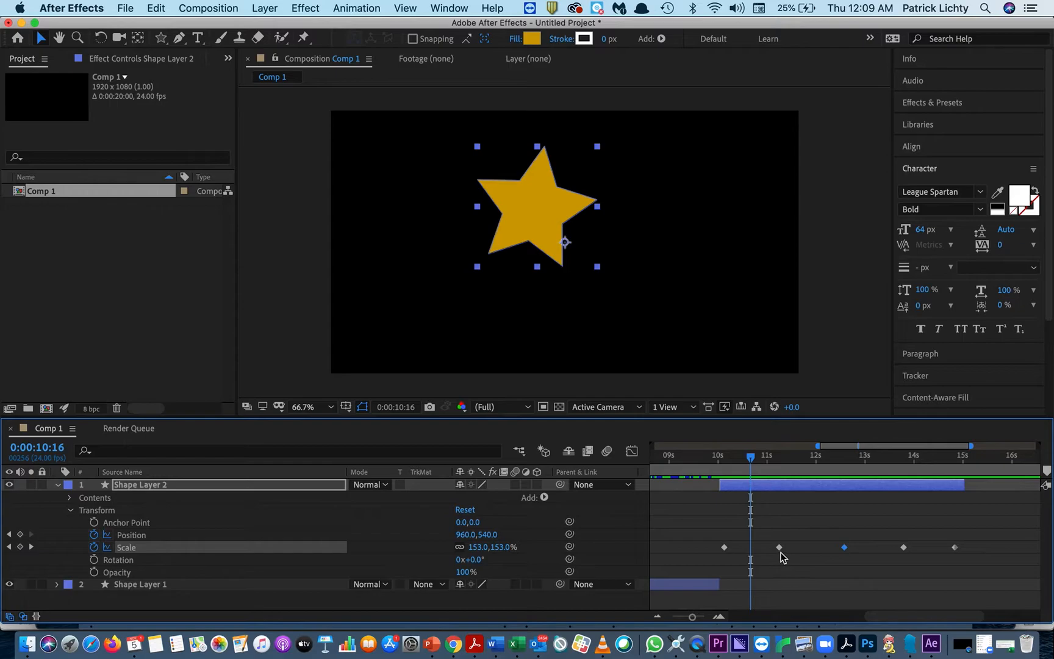
# Step: Speed up the pulses by moving the star's second to fifth Scale keyframes to 0:00:10:21, about 11.7 s, 0:00:12:12 and about 13.3 s
pyautogui.moveTo(780, 550); pyautogui.dragTo(761, 557)
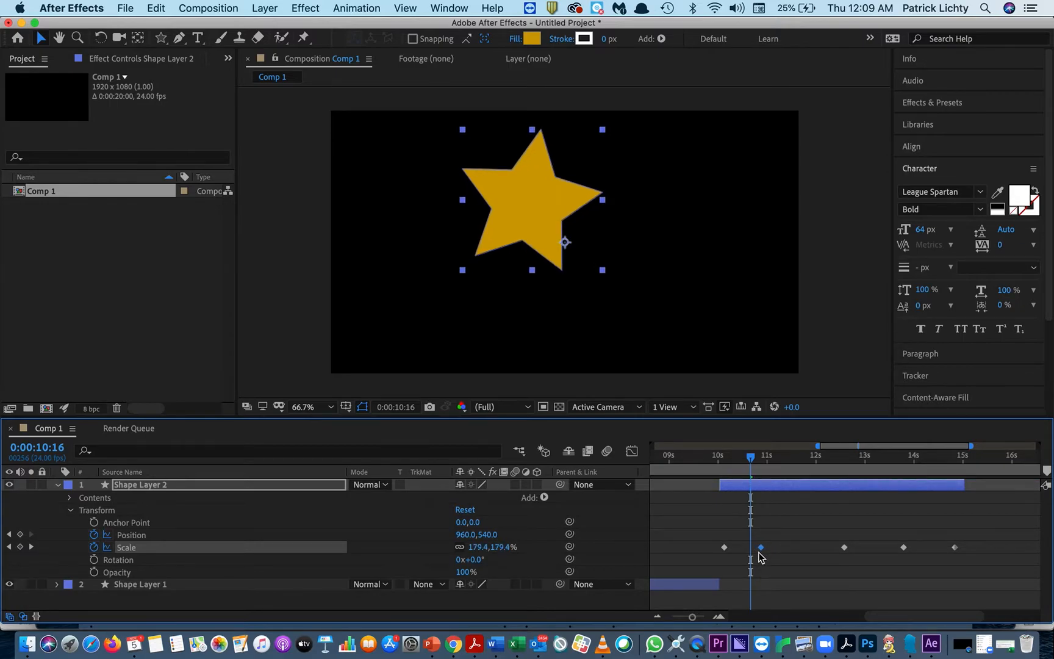
pyautogui.moveTo(845, 547); pyautogui.dragTo(799, 554)
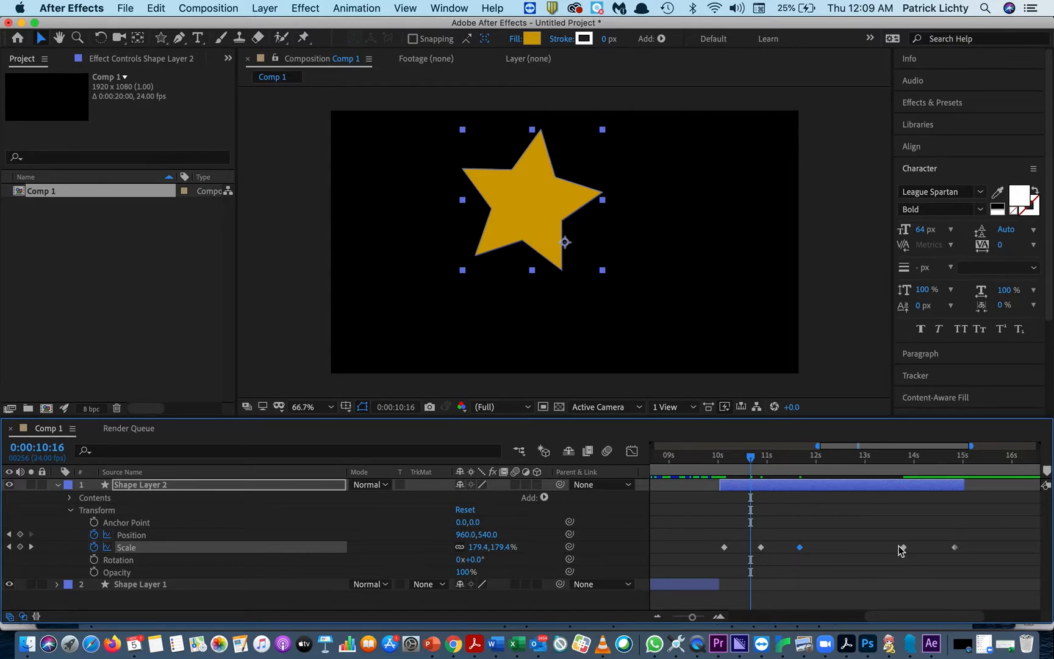
pyautogui.moveTo(903, 548); pyautogui.dragTo(841, 548)
pyautogui.moveTo(955, 549); pyautogui.dragTo(828, 565)
# Step: Add a third pulse by pasting the Scale keyframe pair at 0:00:13:16 and shifting it to about 14.1 s and 14.9 s
pyautogui.click(898, 470)
pyautogui.press('cmd+v')
pyautogui.moveTo(957, 522); pyautogui.dragTo(956, 548)
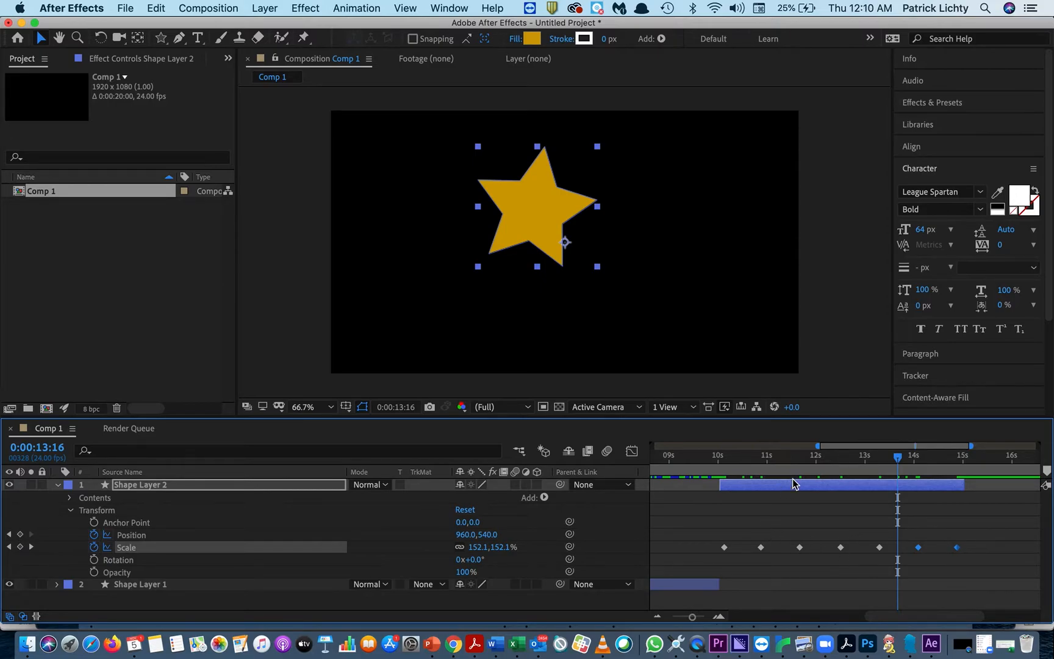
# Step: Preview the star's three scale pulses from 0:00:09:23
pyautogui.moveTo(899, 462); pyautogui.dragTo(719, 466)
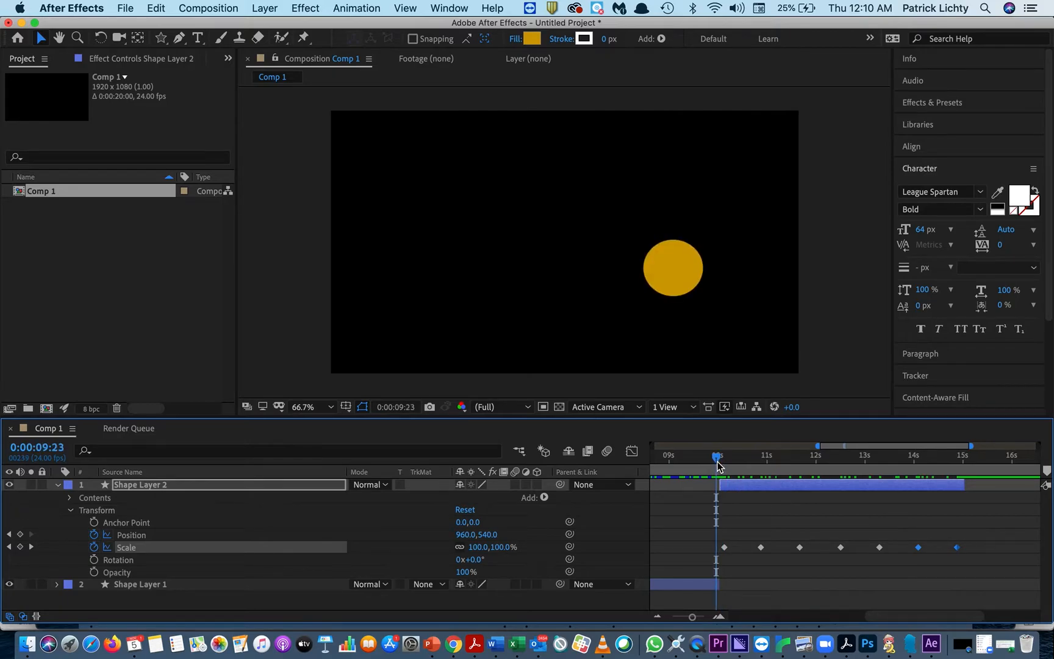
pyautogui.press('space')
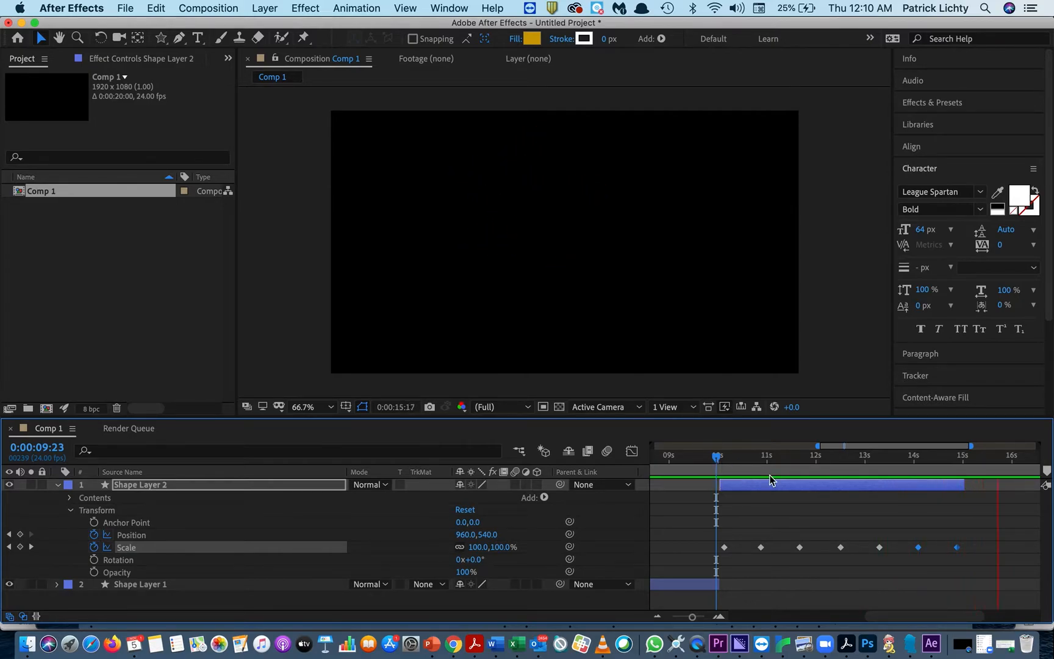
pyautogui.click(798, 460)
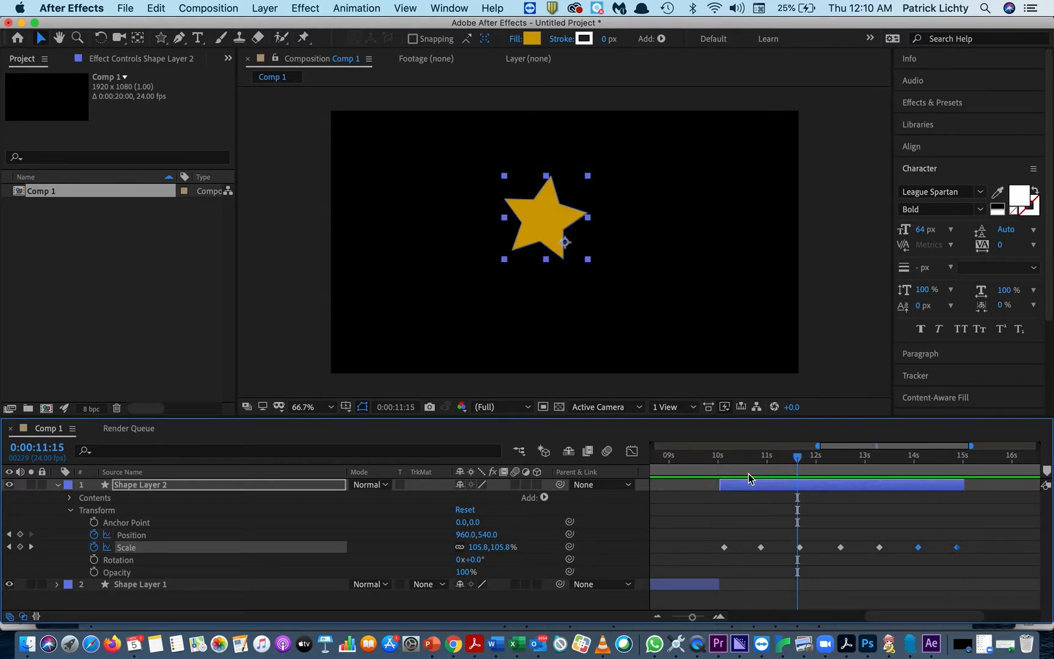
# Step: Apply Easy Ease in the Graph Editor to the star's three 210% Scale keyframes at 0:00:10:21, 0:00:12:12 and about 14.1 s
pyautogui.click(632, 453)
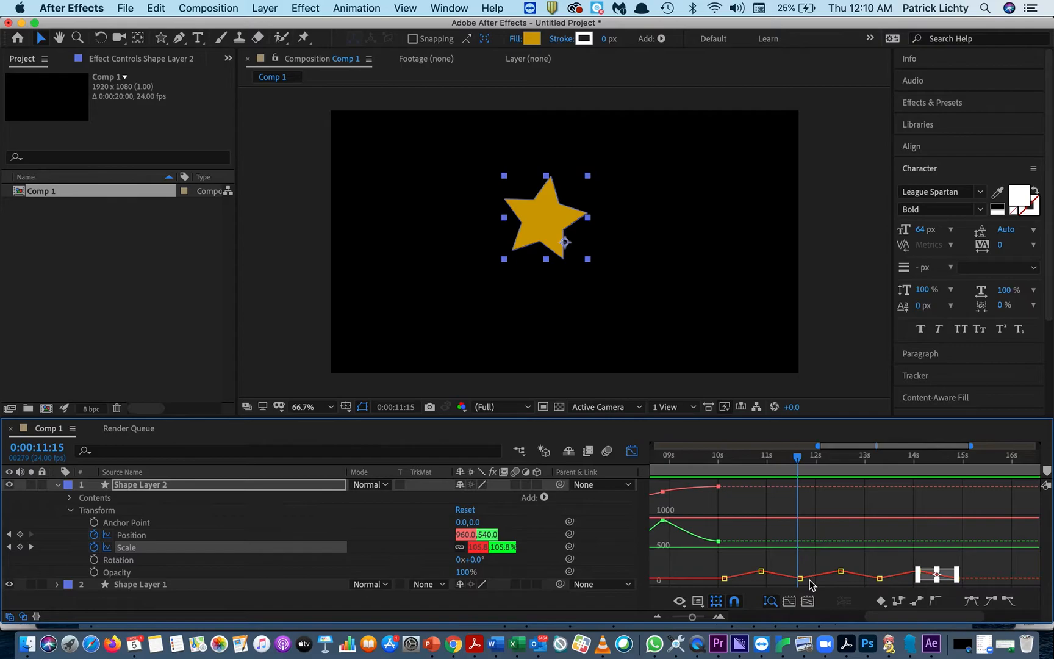
pyautogui.click(763, 566)
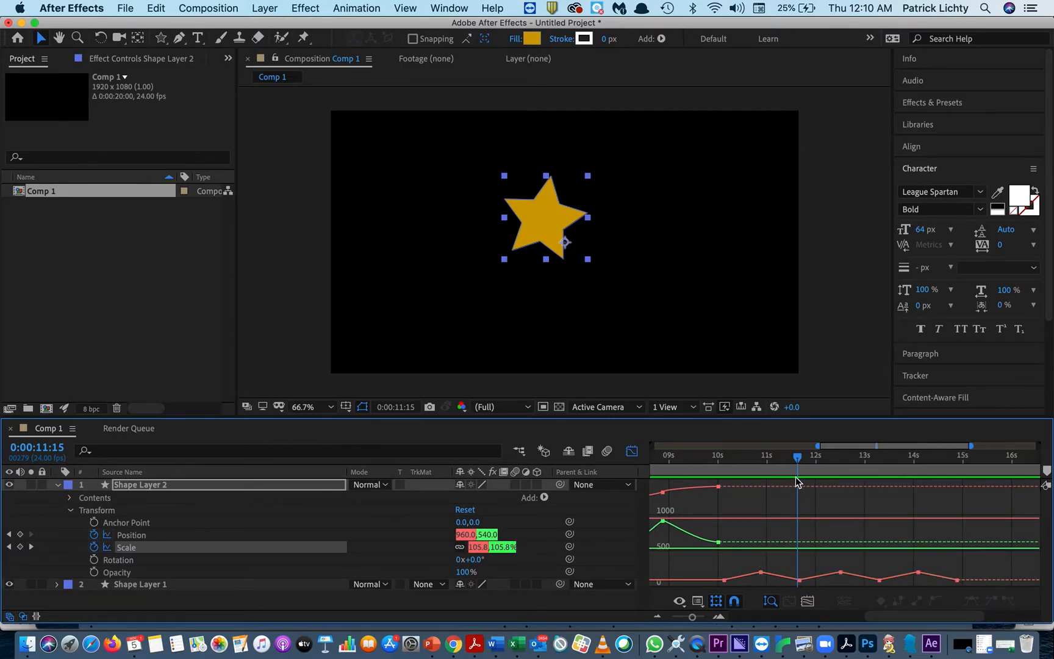
pyautogui.moveTo(794, 457); pyautogui.dragTo(747, 478)
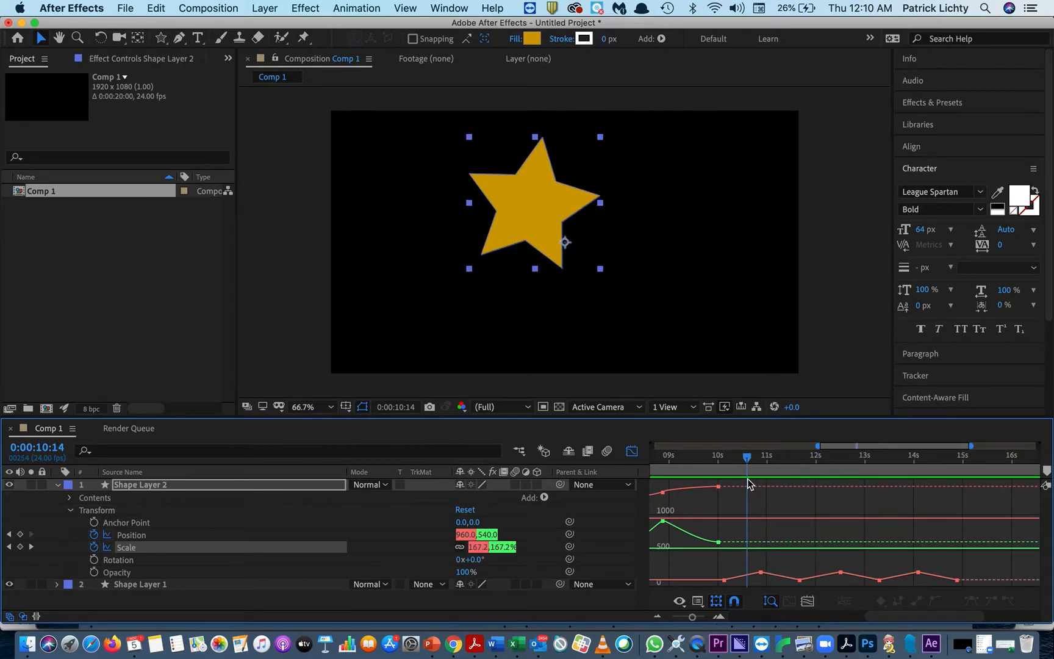
pyautogui.click(761, 573)
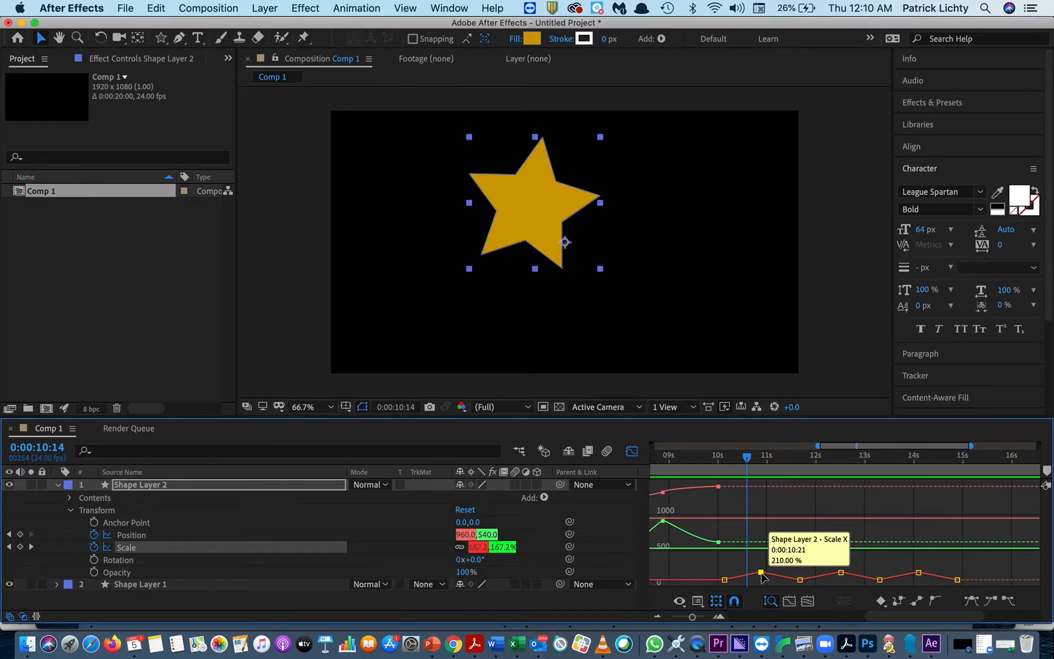
pyautogui.keyDown('shift'); pyautogui.click(841, 573); pyautogui.keyUp('shift')
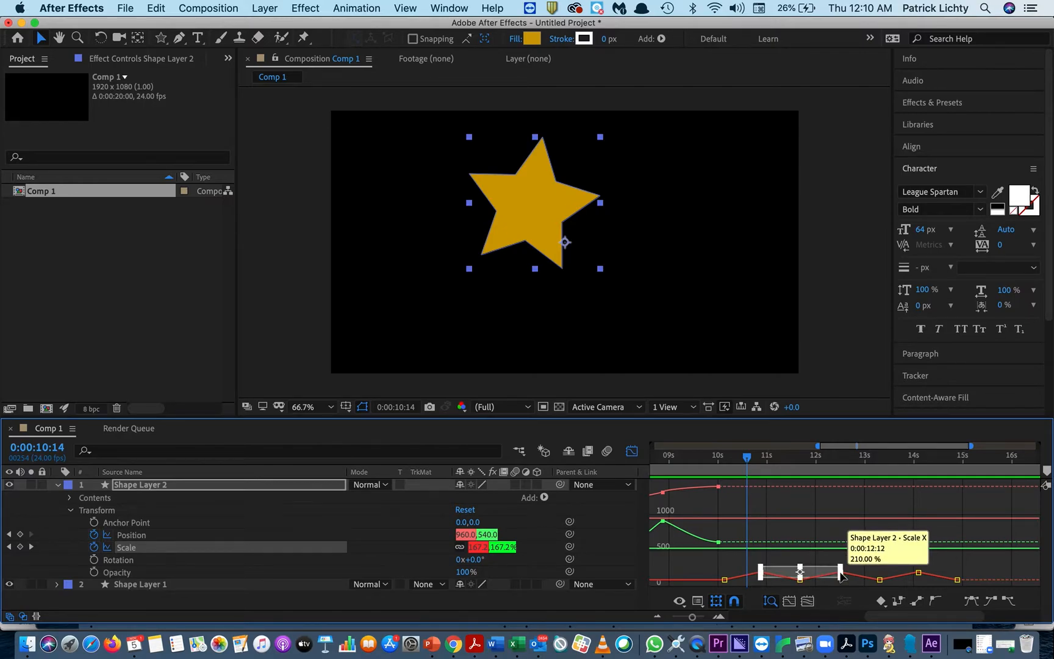
pyautogui.keyDown('shift'); pyautogui.click(918, 572); pyautogui.keyUp('shift')
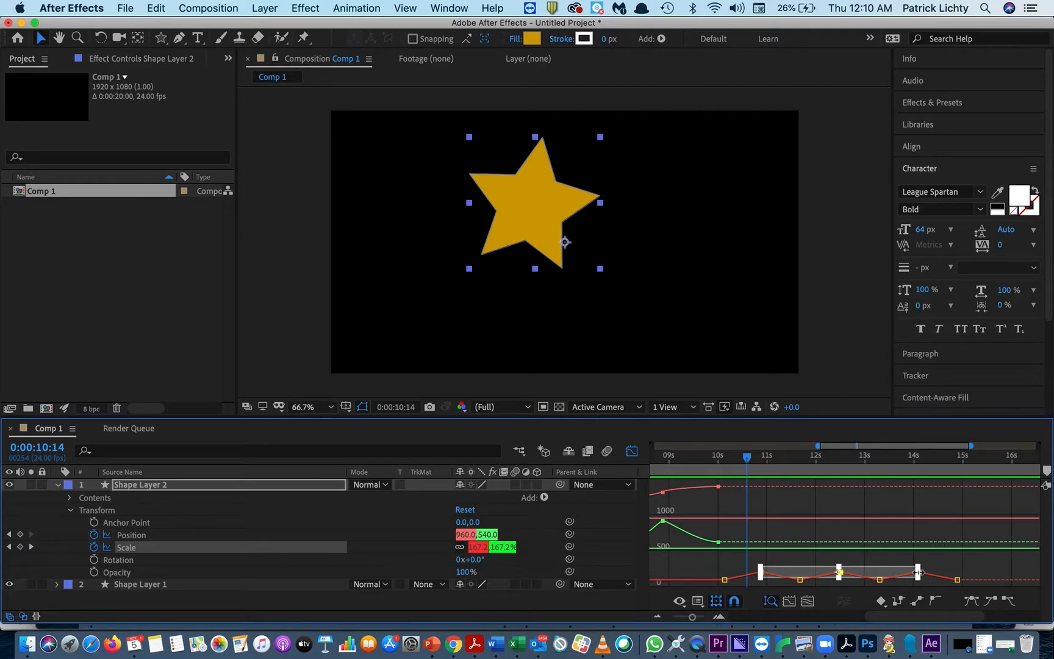
pyautogui.click(972, 602)
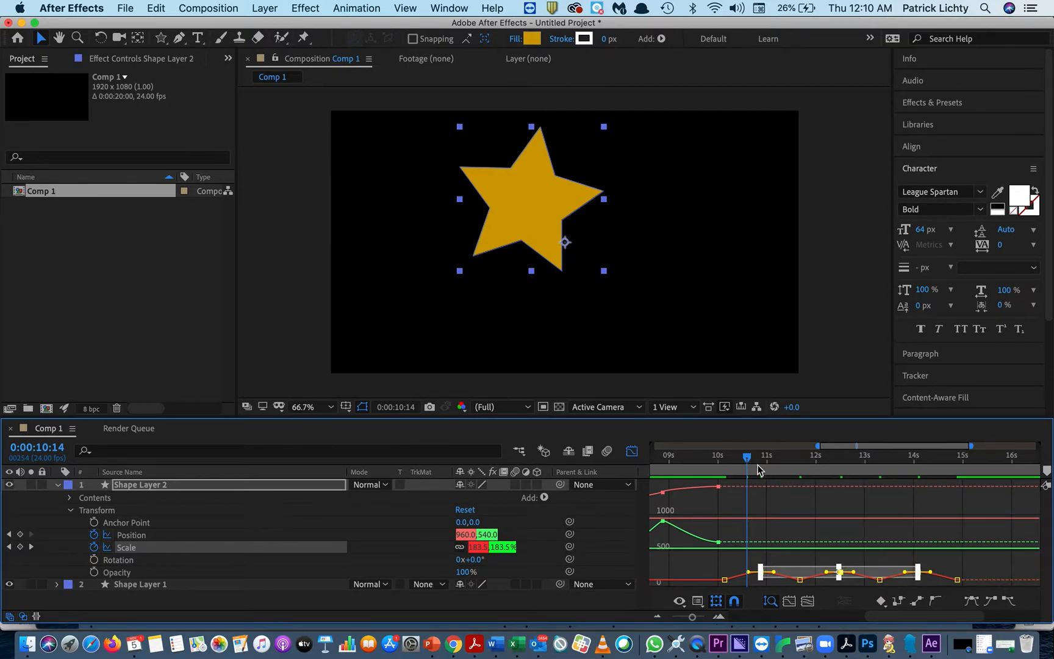
# Step: Preview the eased star pulses from 0:00:09:22, move the current time to 0:00:13:02 and leave the Graph Editor
pyautogui.click(722, 461)
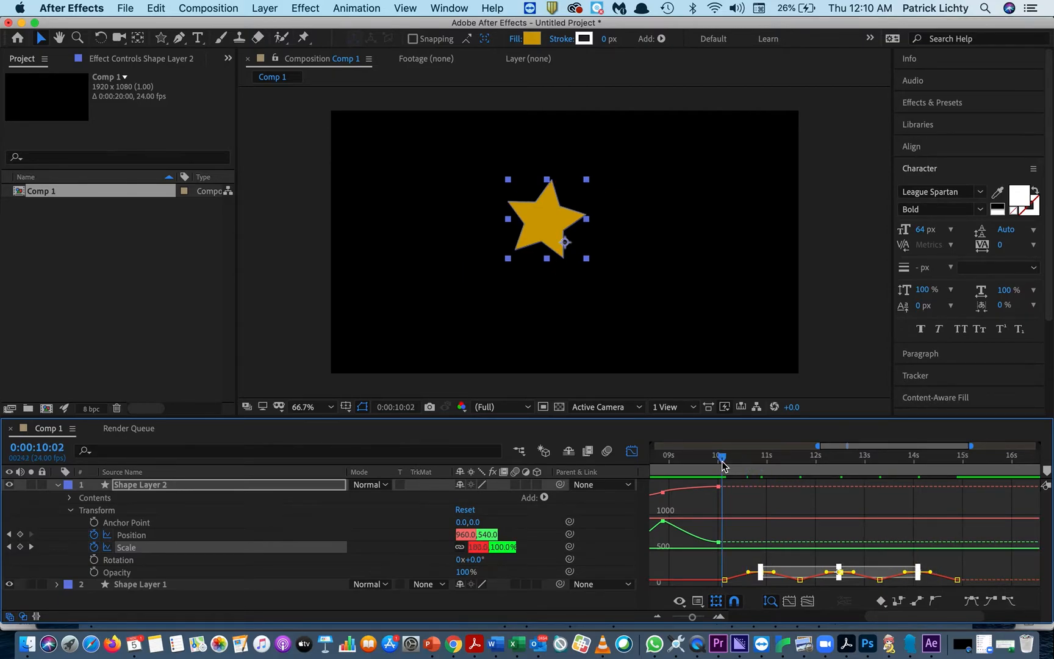
pyautogui.moveTo(722, 461); pyautogui.dragTo(712, 463)
pyautogui.press('space')
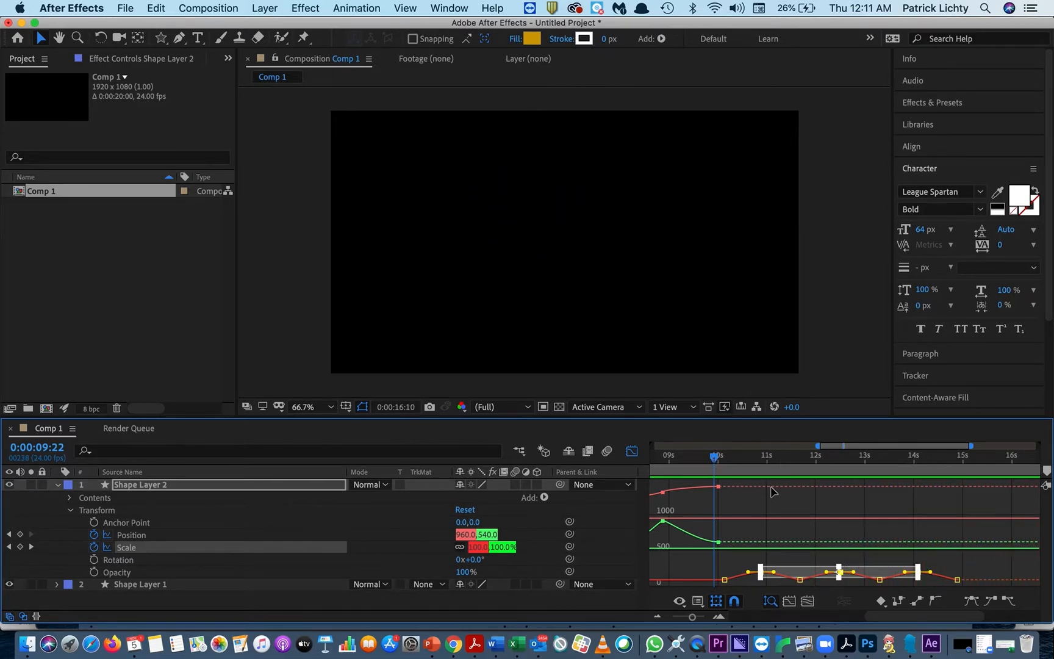
pyautogui.click(865, 503)
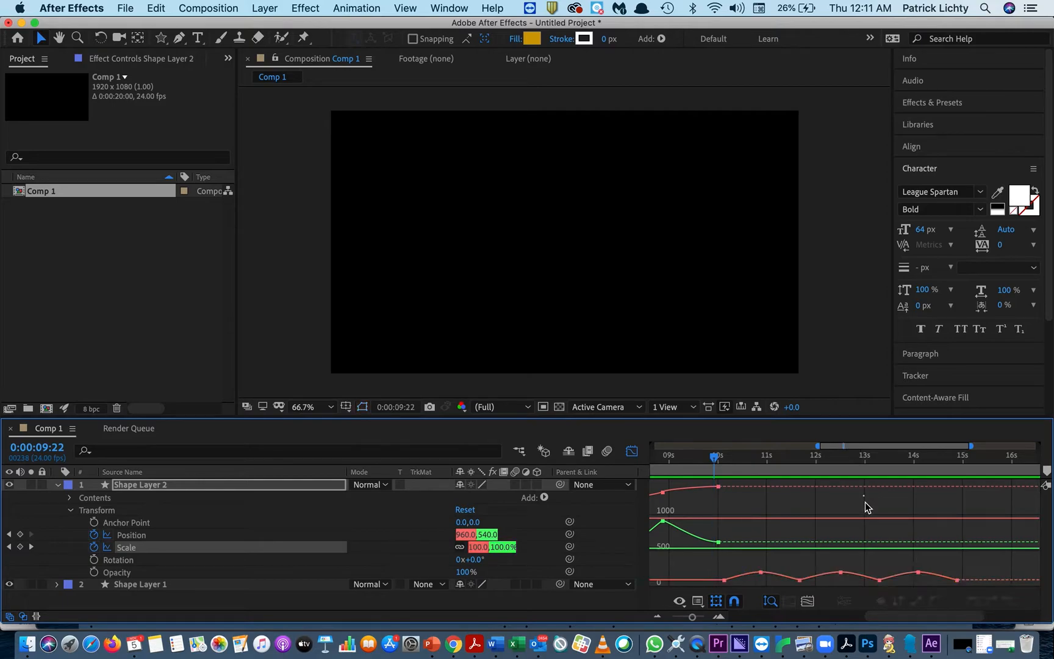
pyautogui.click(866, 463)
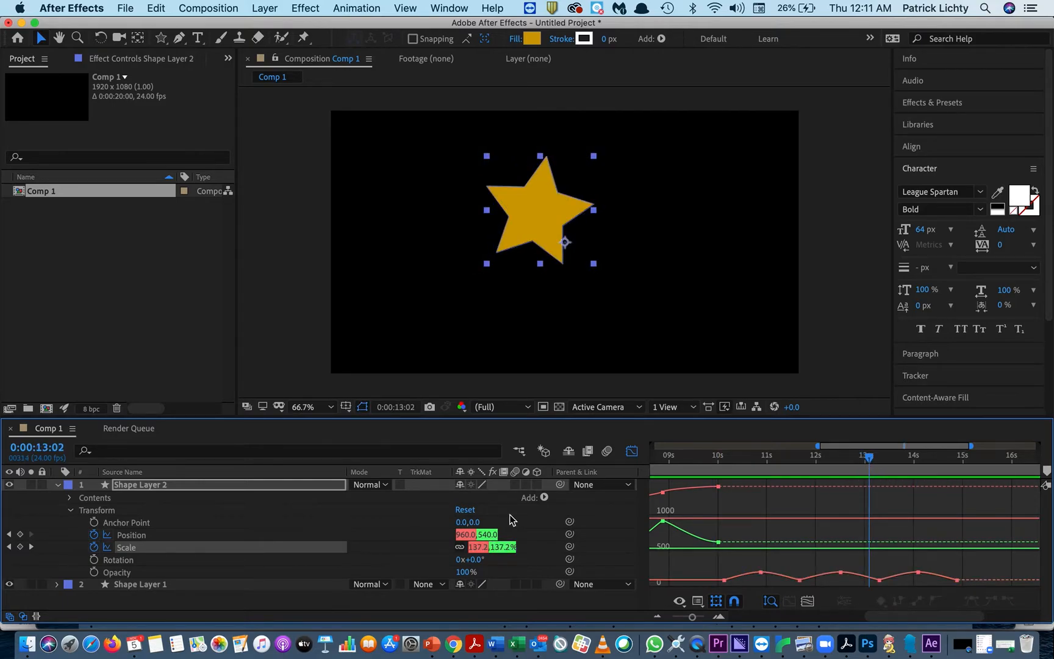
pyautogui.click(631, 452)
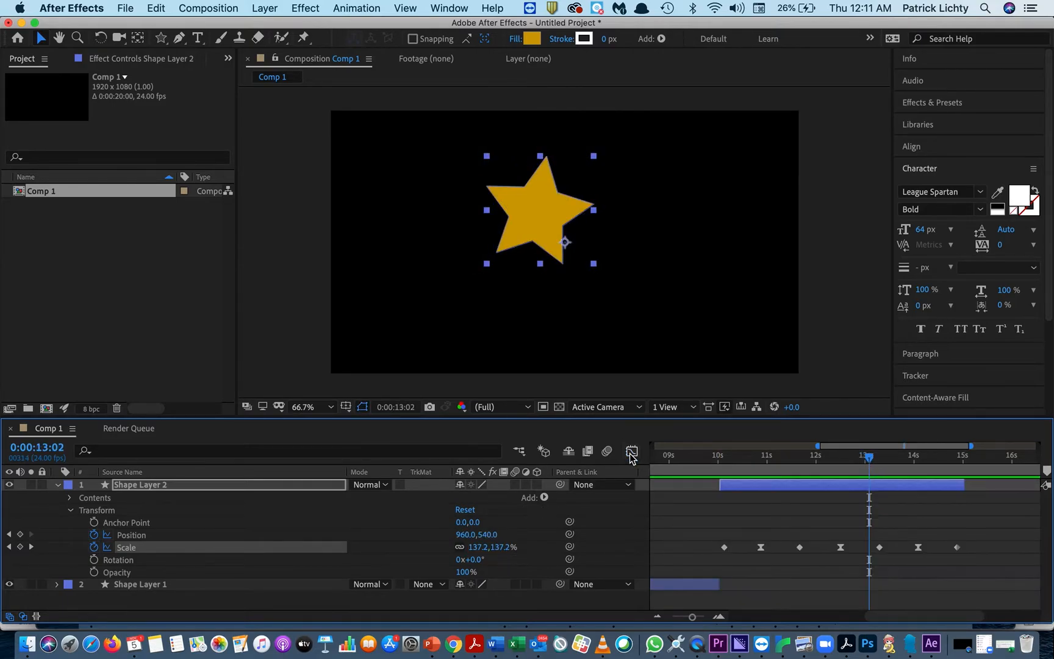
# Step: Collapse the properties of Shape Layer 2 and start importing a file into the project
pyautogui.click(58, 486)
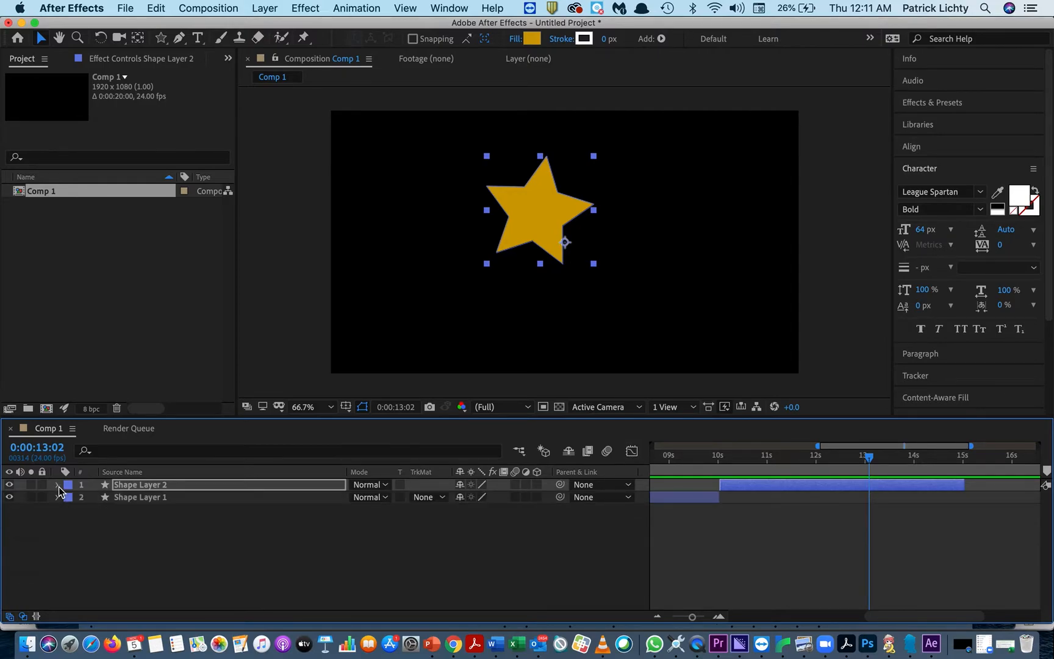
pyautogui.click(131, 7)
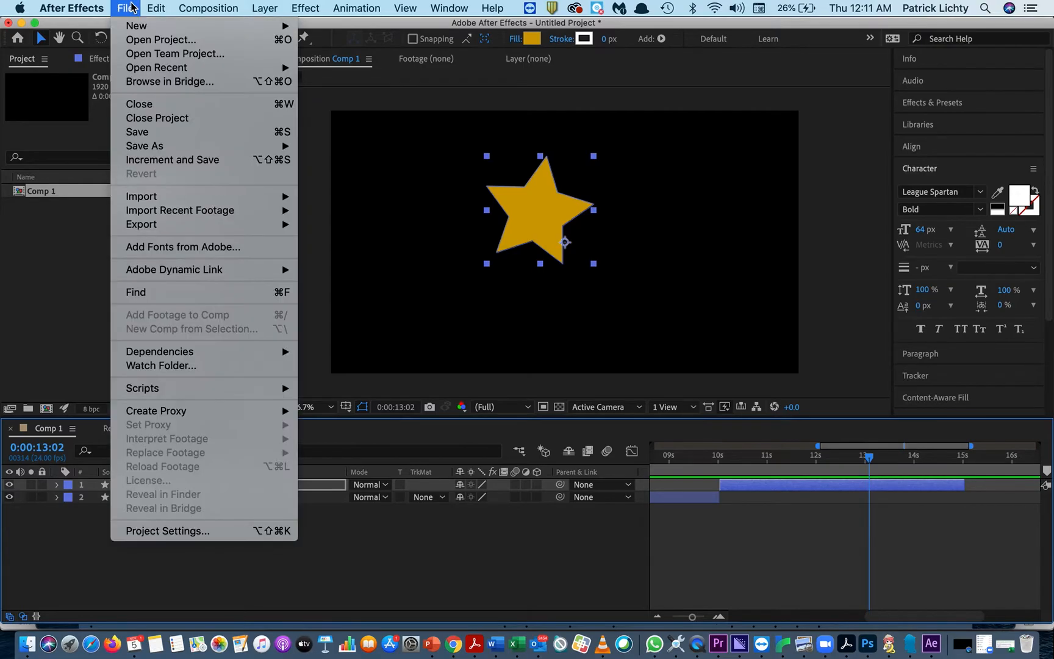
pyautogui.moveTo(163, 145)
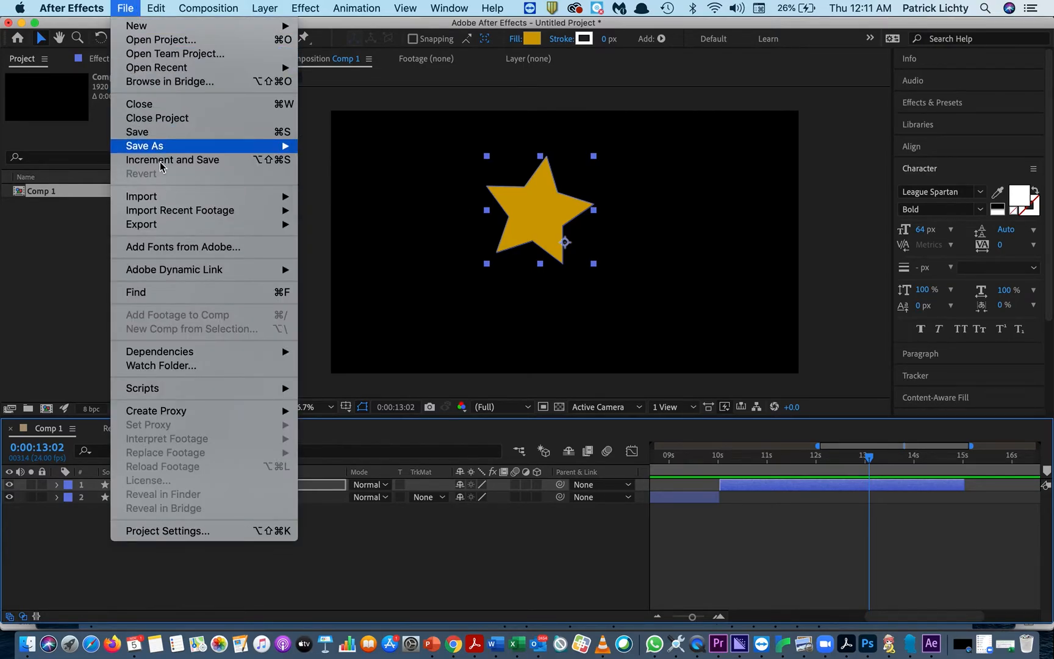
pyautogui.moveTo(169, 197)
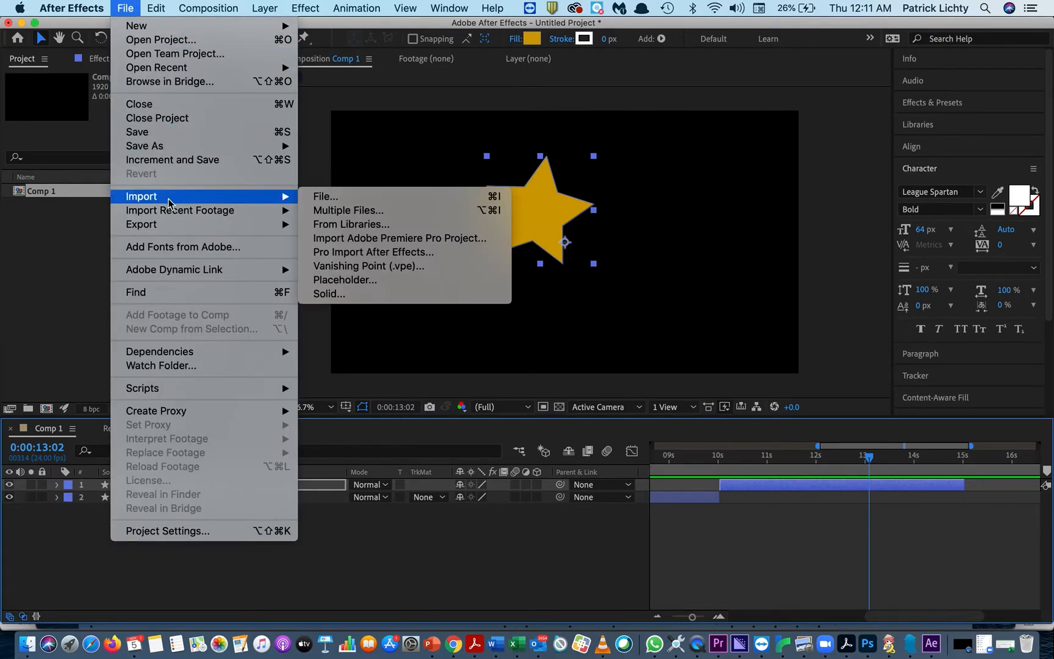
pyautogui.click(326, 196)
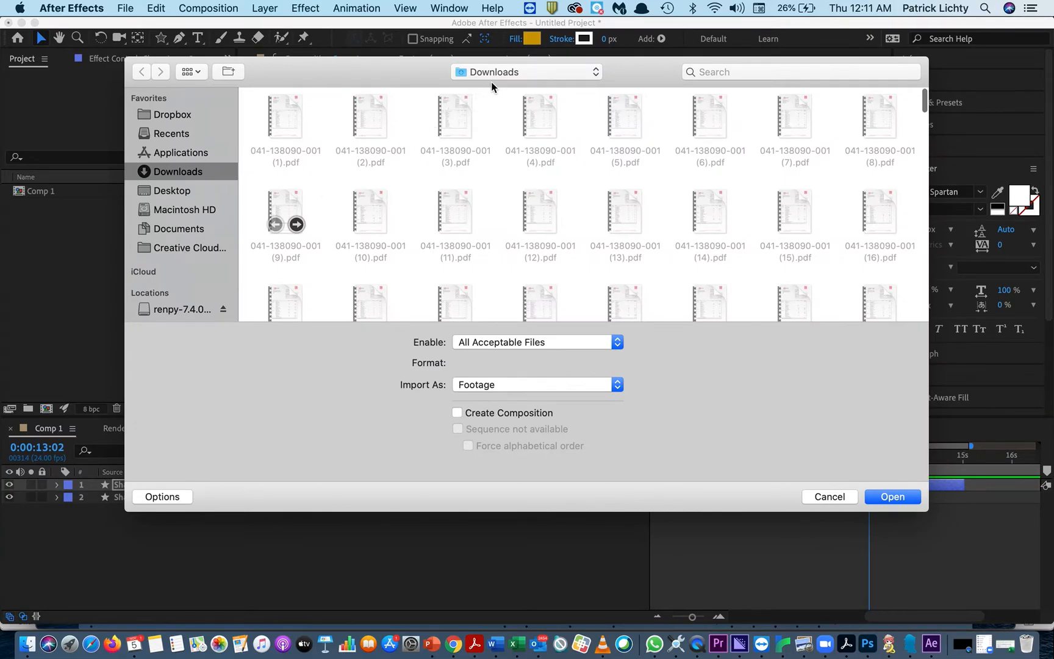
# Step: Search the Mac for files matching "cat" and look through the results
pyautogui.click(507, 71)
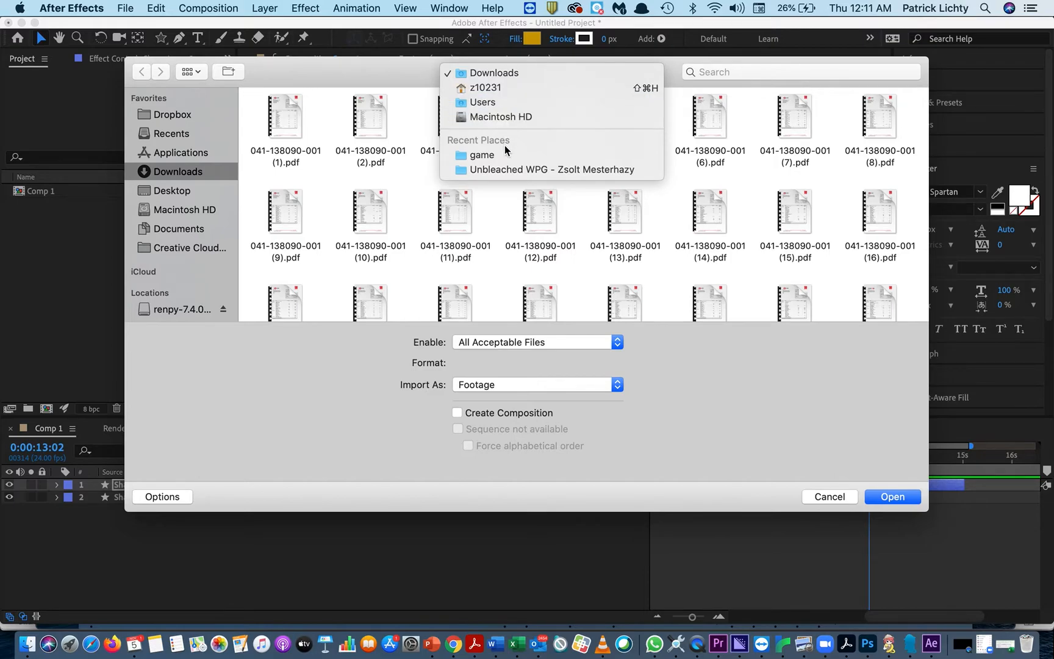
pyautogui.click(700, 68)
pyautogui.click(707, 69)
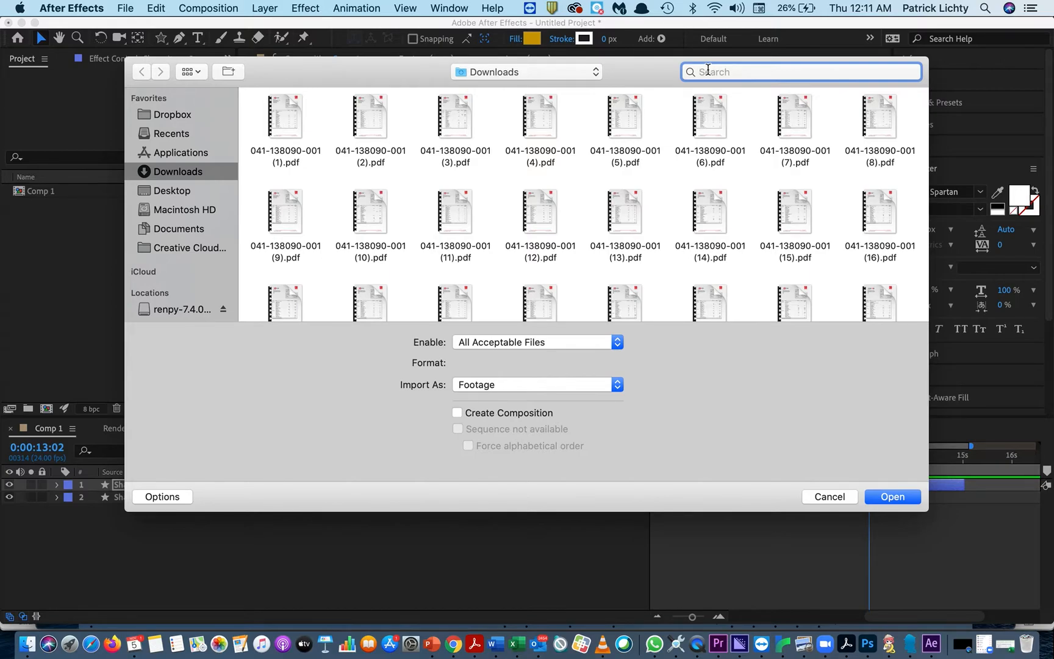
pyautogui.write('cat')
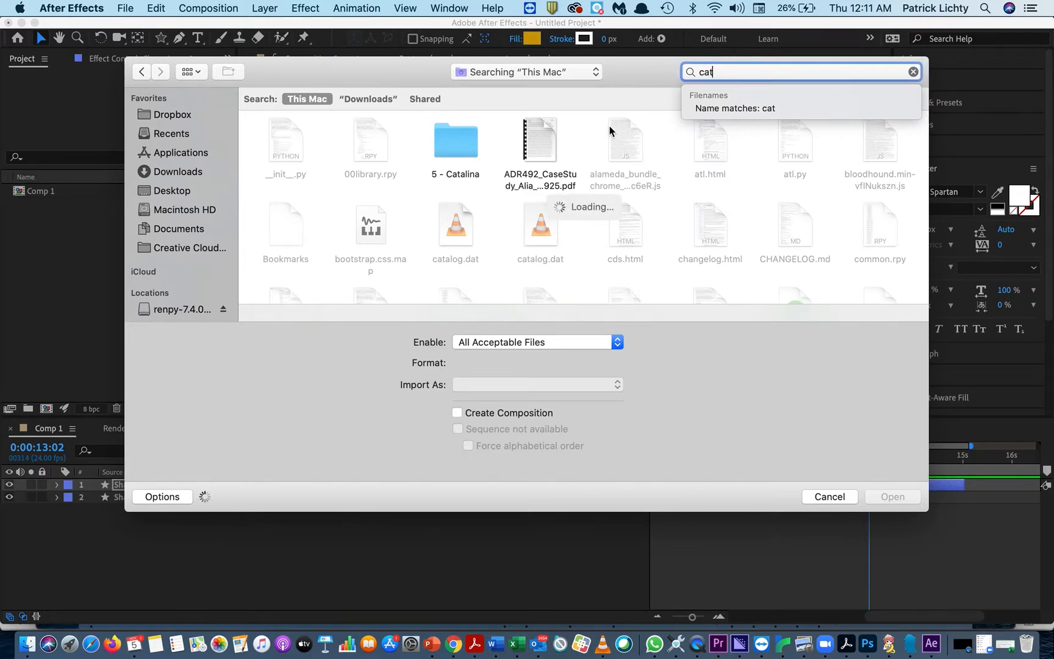
pyautogui.scroll(-2, 612, 142)
pyautogui.scroll(-4, 612, 142)
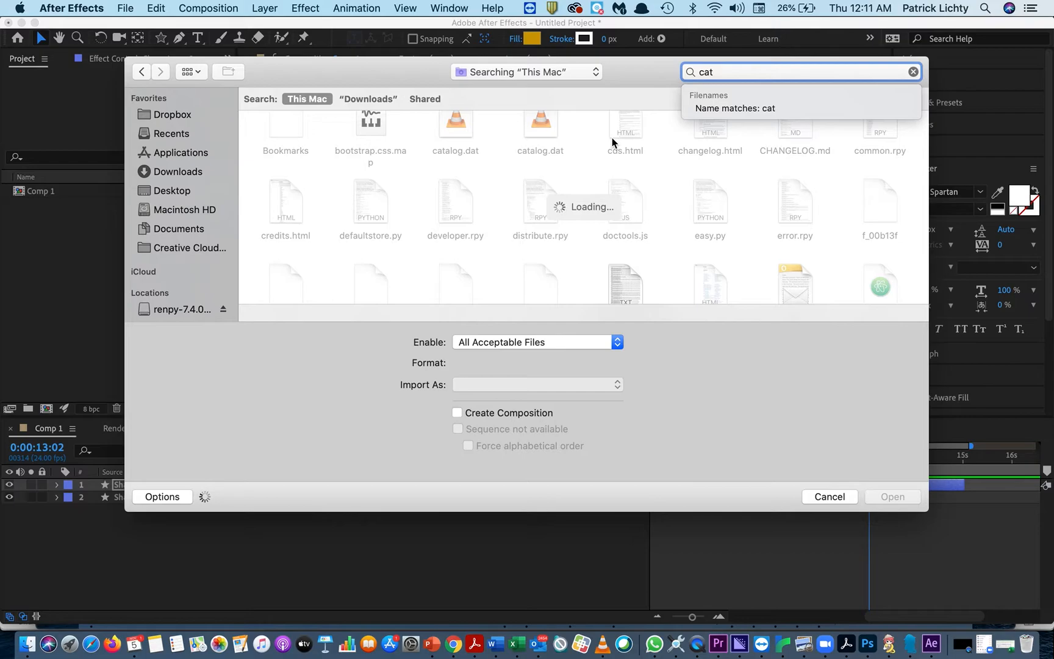
pyautogui.scroll(-4, 662, 146)
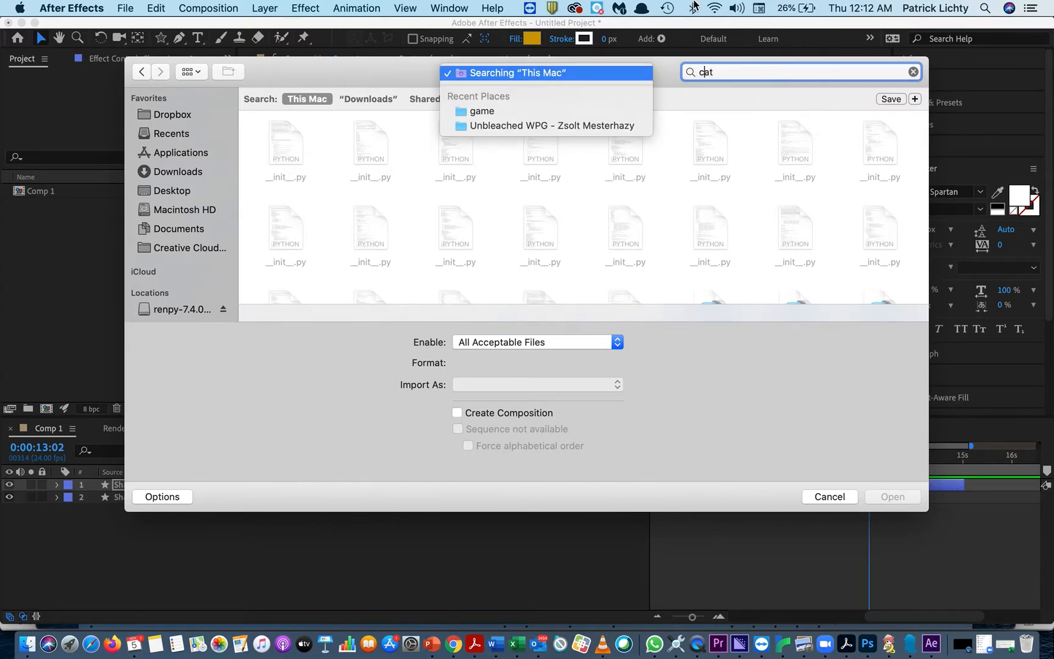
# Step: Search the Mac for "parallax", look inside the Parallax Animation folder and cancel the import
pyautogui.click(726, 68)
pyautogui.doubleClick(703, 72)
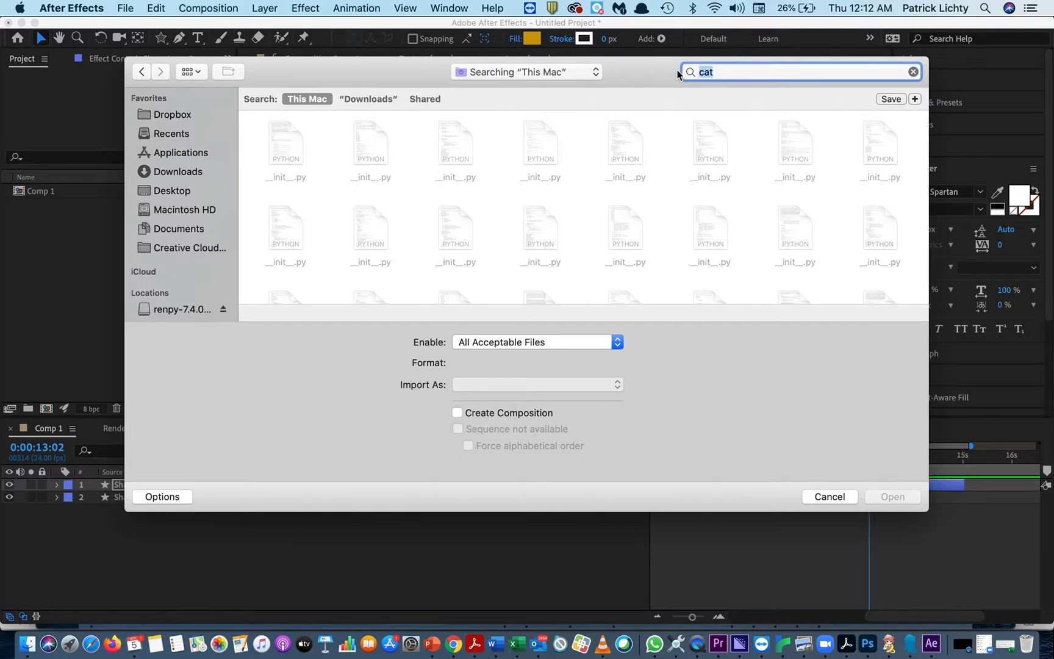
pyautogui.write('parallax')
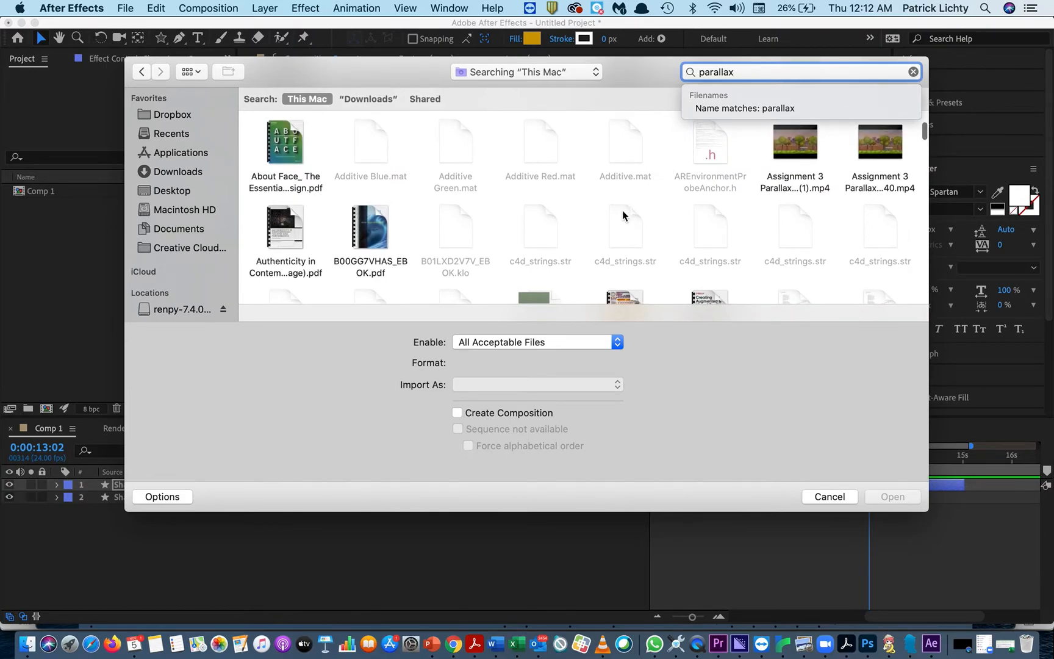
pyautogui.scroll(-3, 626, 202)
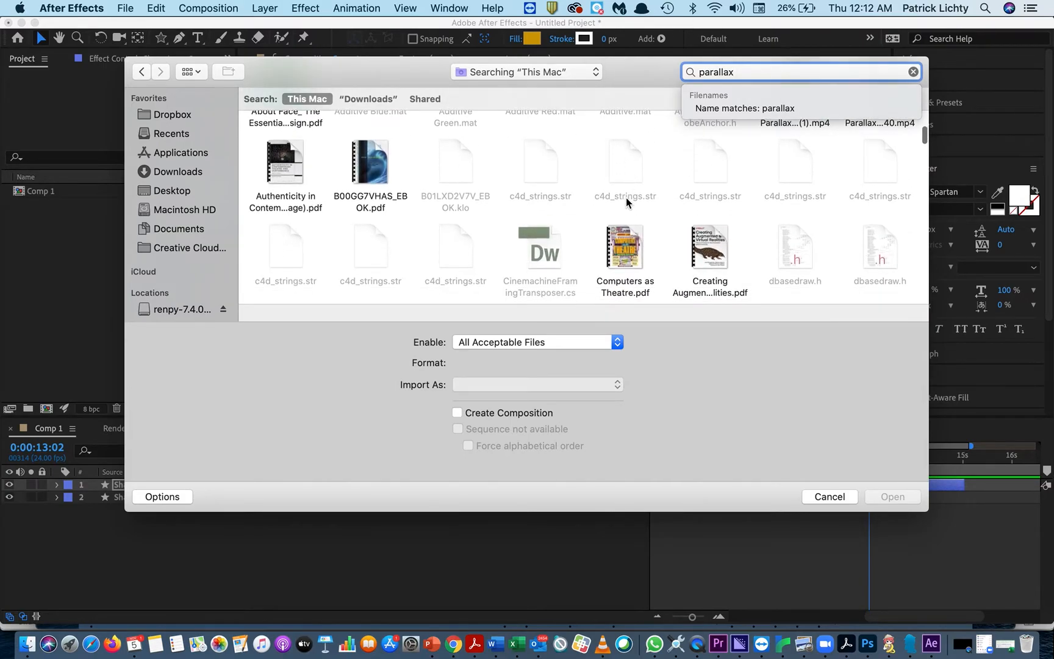
pyautogui.scroll(-5, 626, 197)
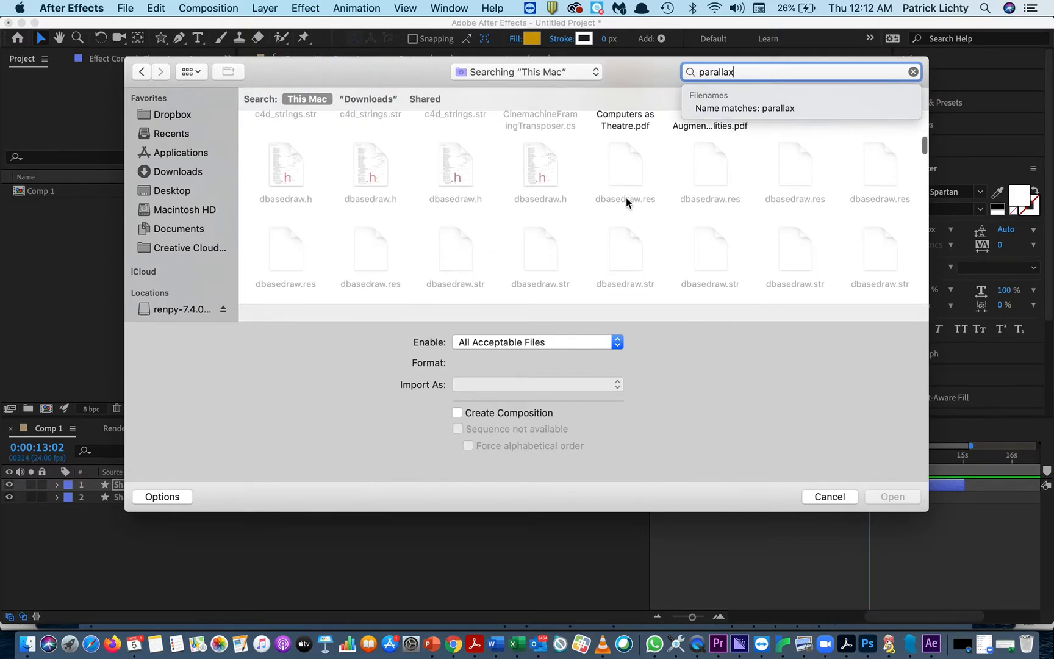
pyautogui.scroll(-5, 627, 197)
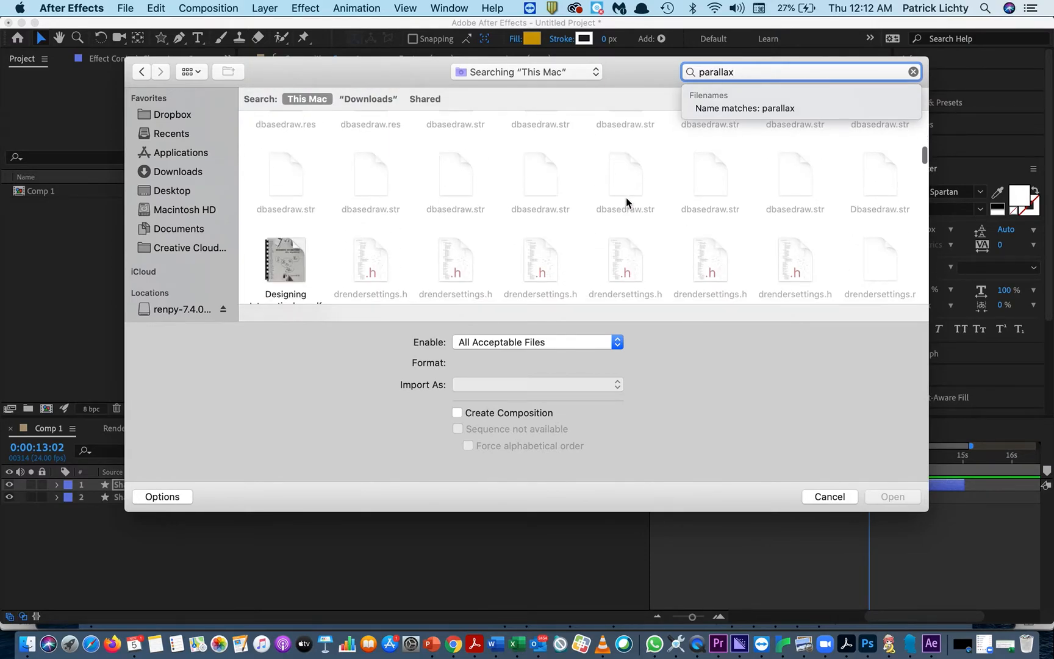
pyautogui.scroll(-5, 626, 197)
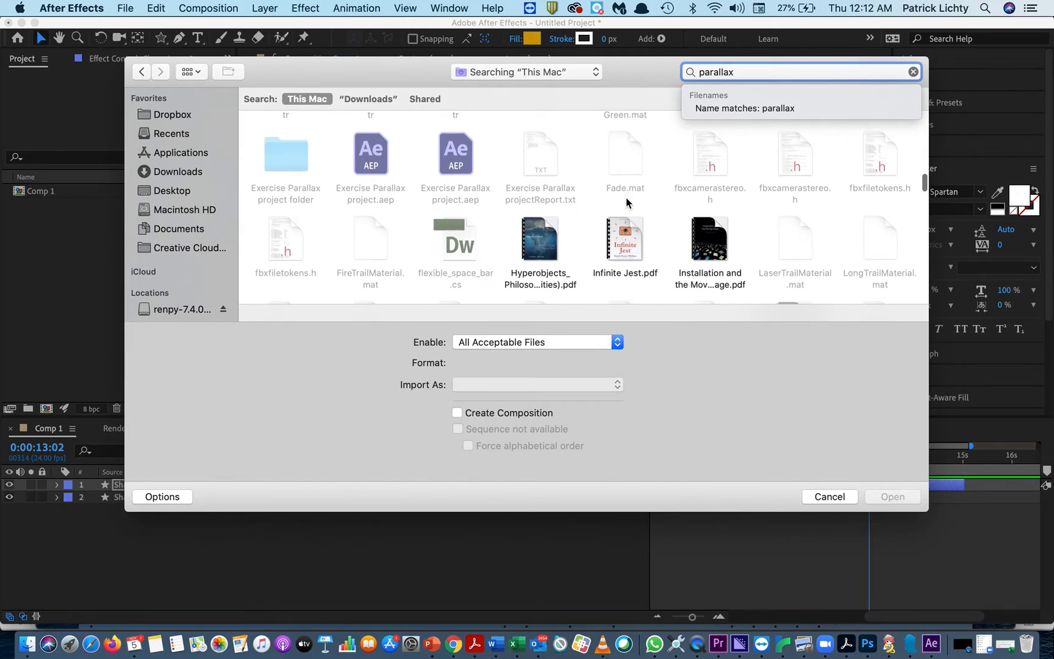
pyautogui.scroll(-5, 626, 197)
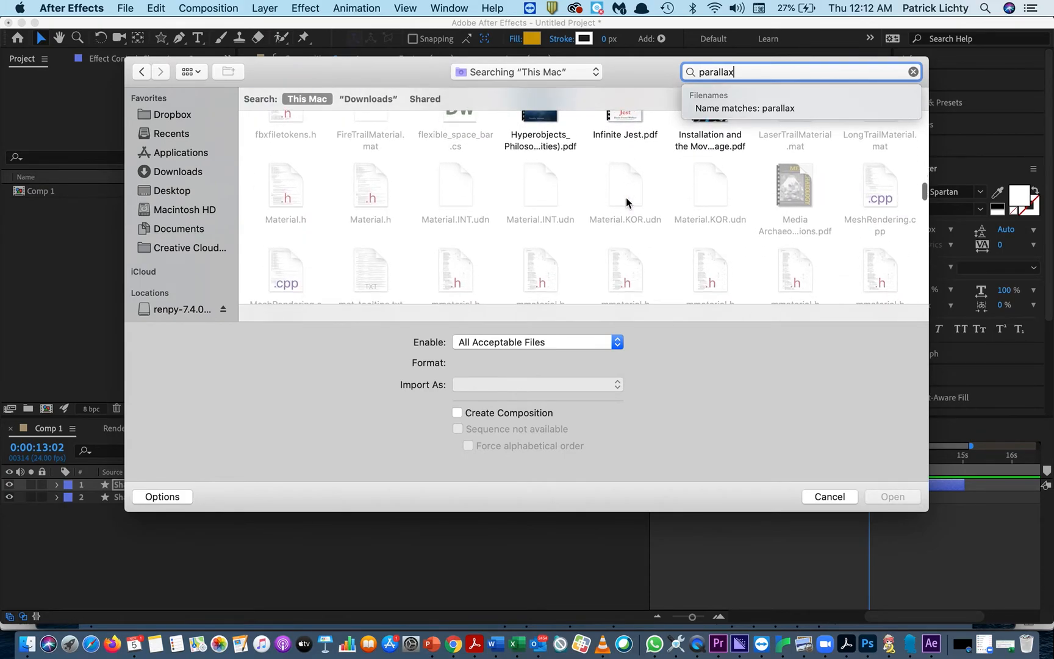
pyautogui.scroll(-5, 627, 198)
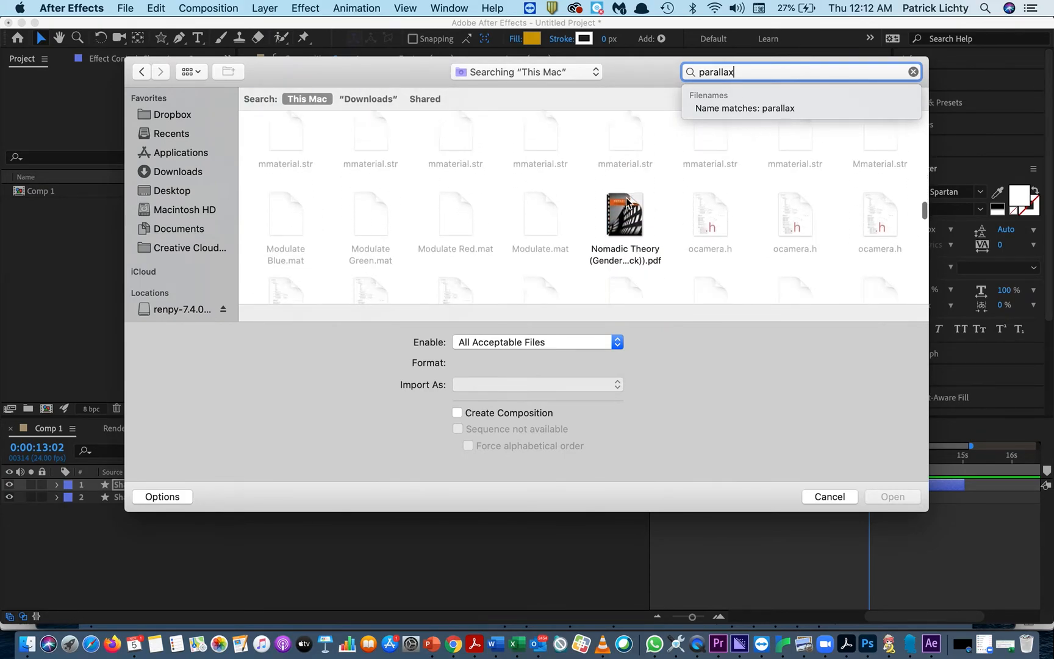
pyautogui.scroll(-5, 626, 197)
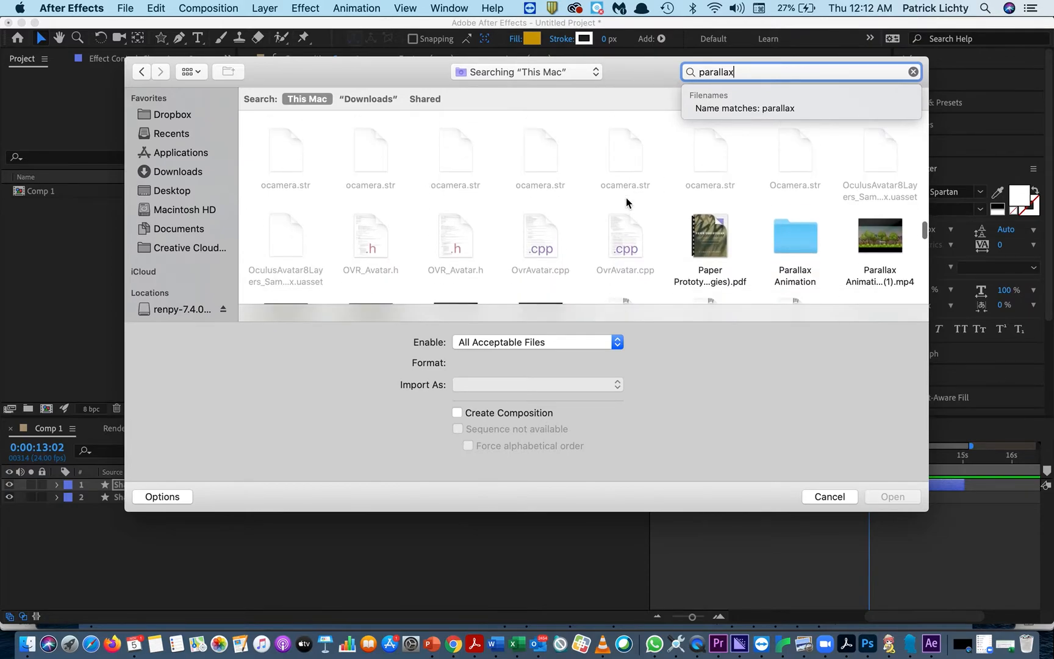
pyautogui.doubleClick(790, 212)
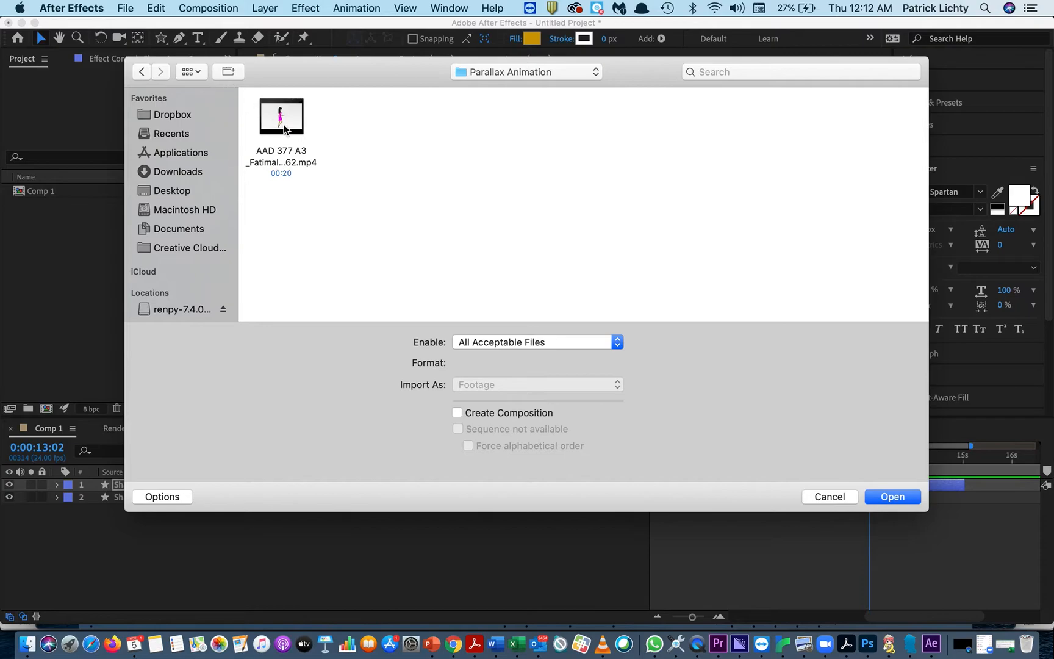
pyautogui.moveTo(285, 127)
pyautogui.click(829, 496)
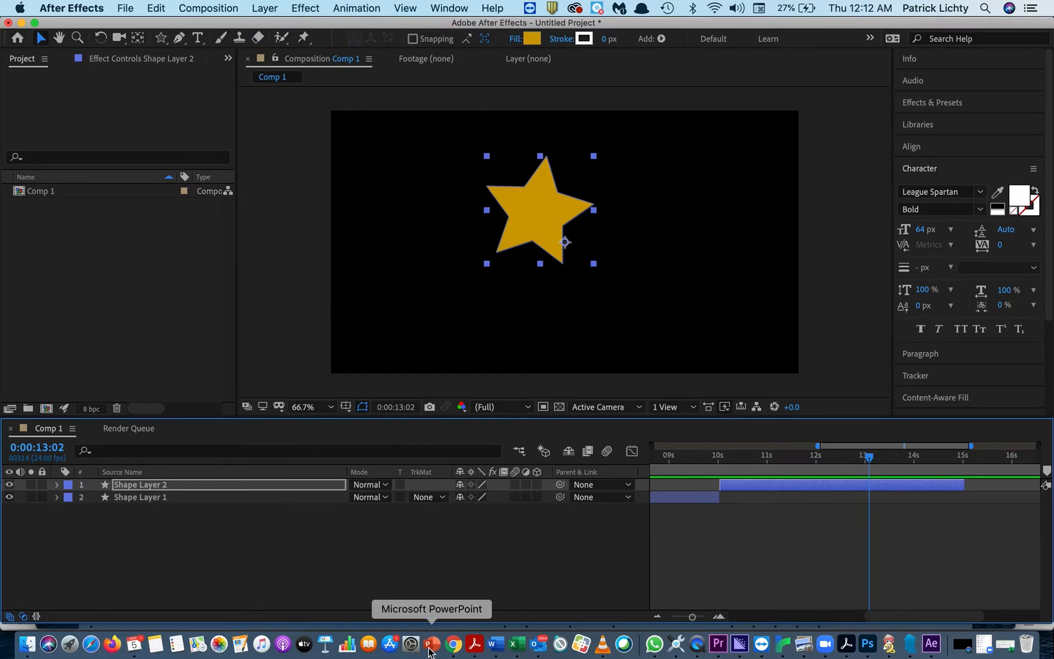
# Step: Switch to Chrome and search Google for "background"
pyautogui.click(454, 644)
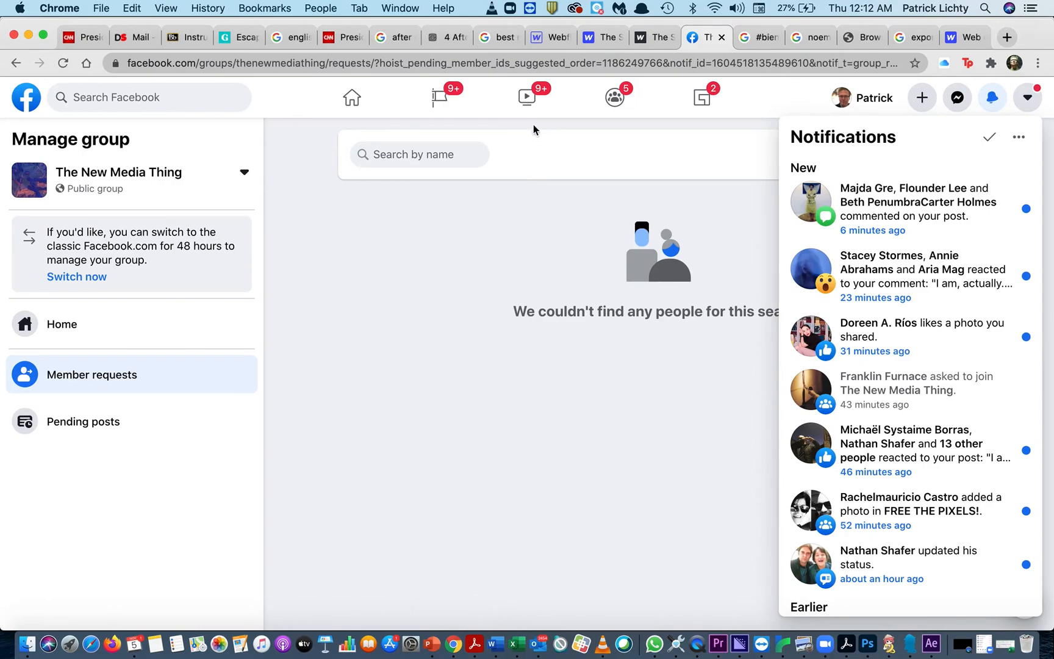
pyautogui.click(468, 60)
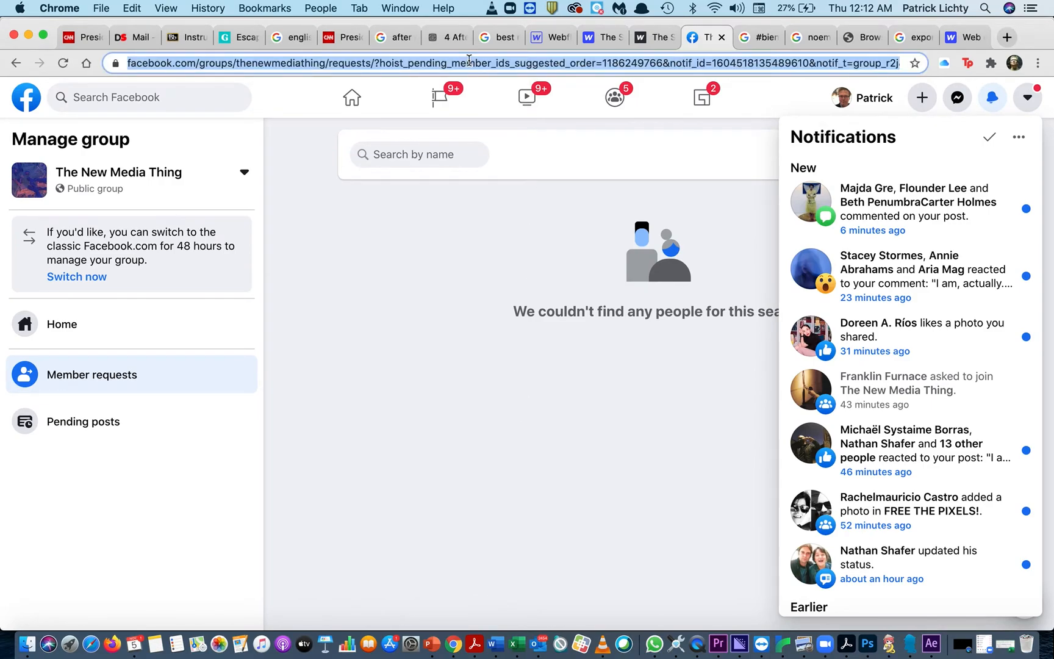
pyautogui.write('bac')
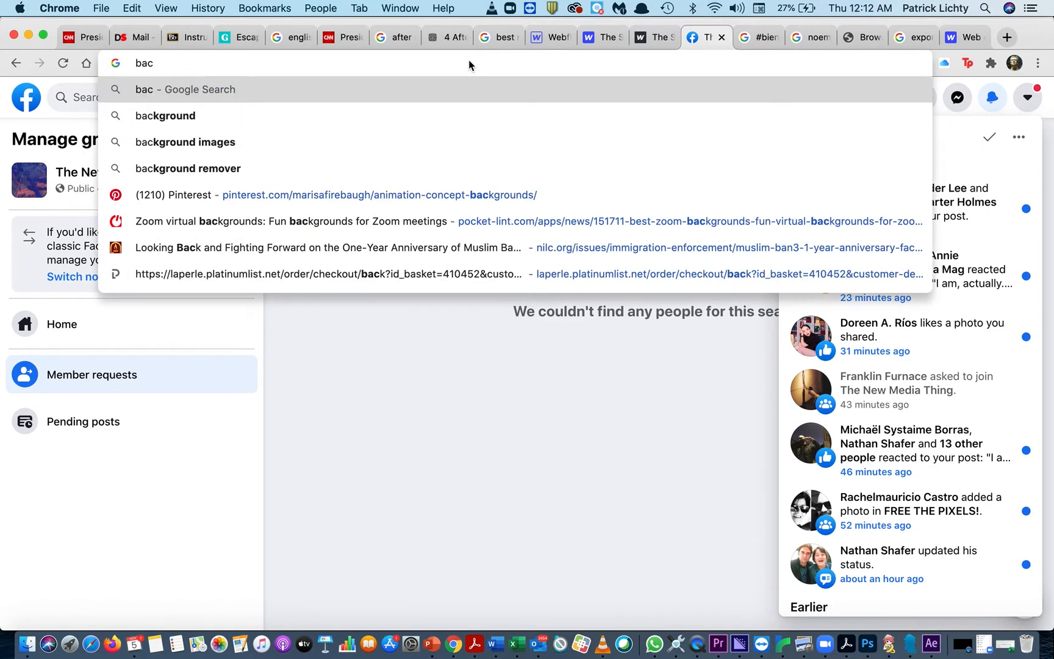
pyautogui.write('kground')
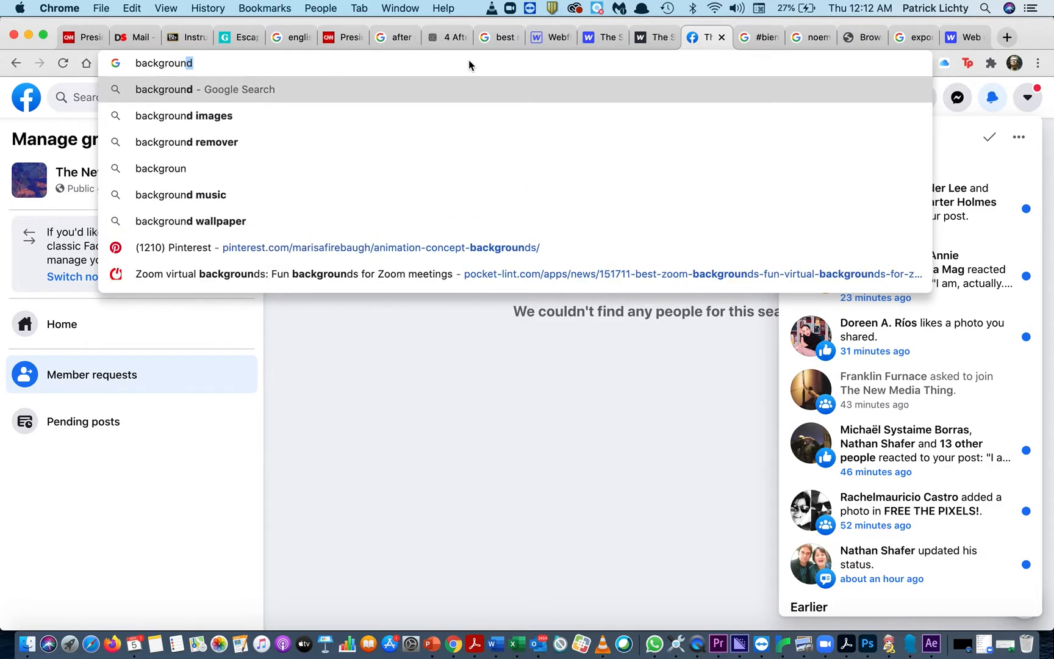
pyautogui.press('Return')
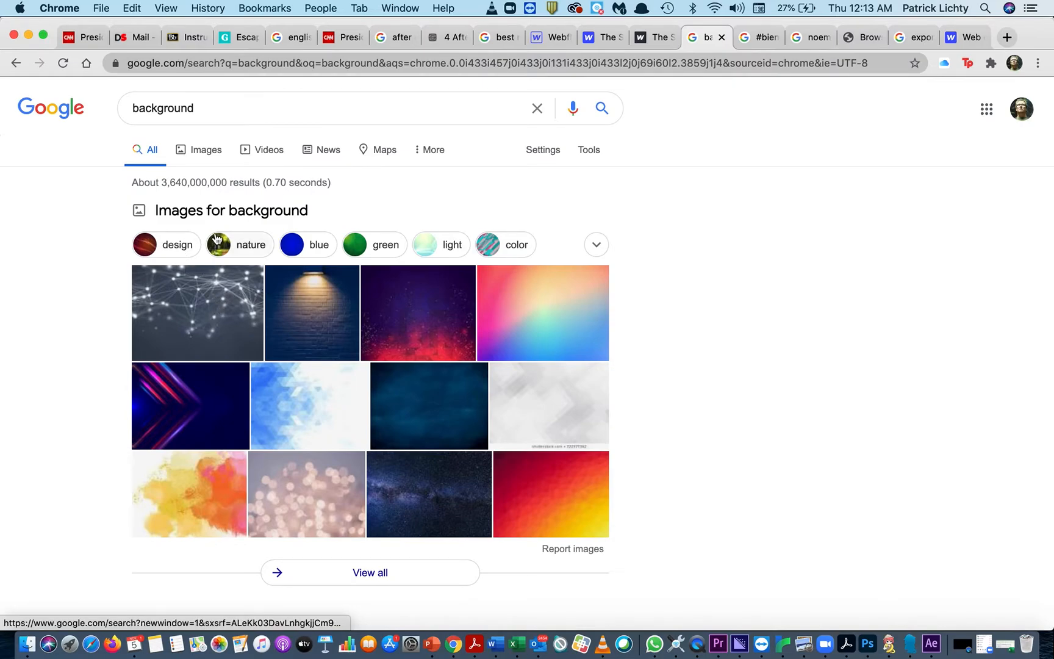
# Step: Search Google Images for "animation background" and open the preview of the reddish desert village picture from Pinterest
pyautogui.click(132, 109)
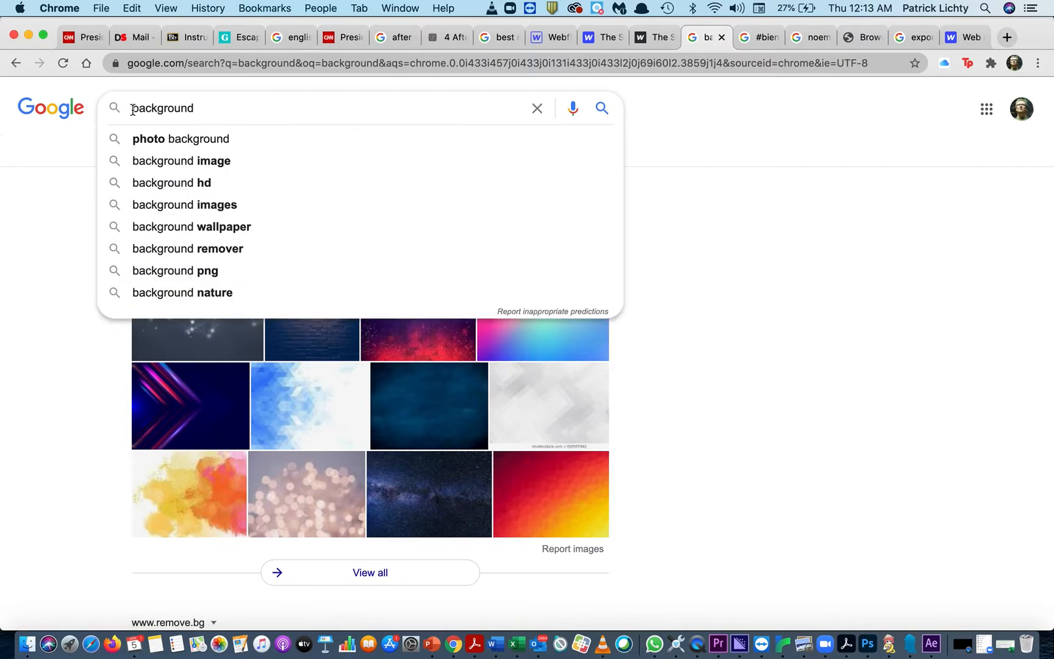
pyautogui.write('animat')
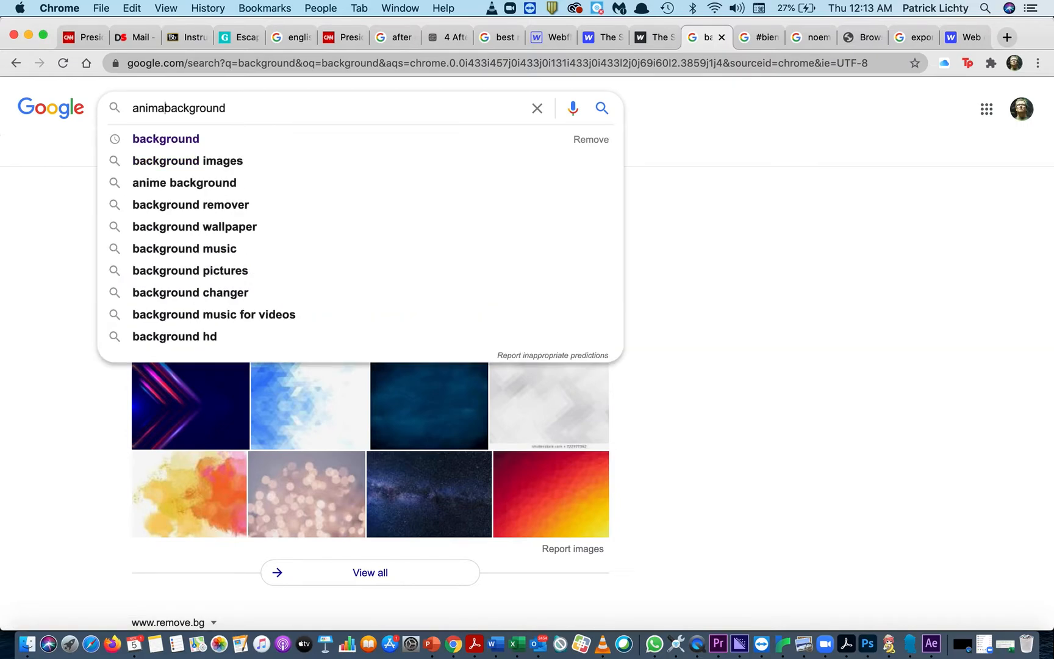
pyautogui.write('ed')
pyautogui.press('BackSpace')
pyautogui.press('BackSpace')
pyautogui.write('ion')
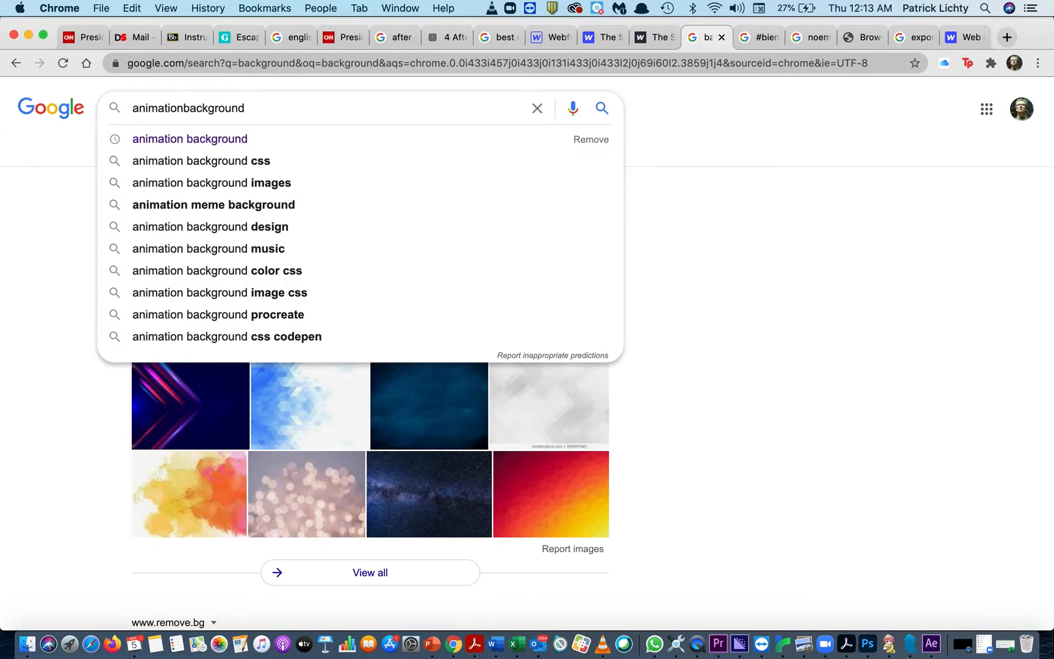
pyautogui.press('Return')
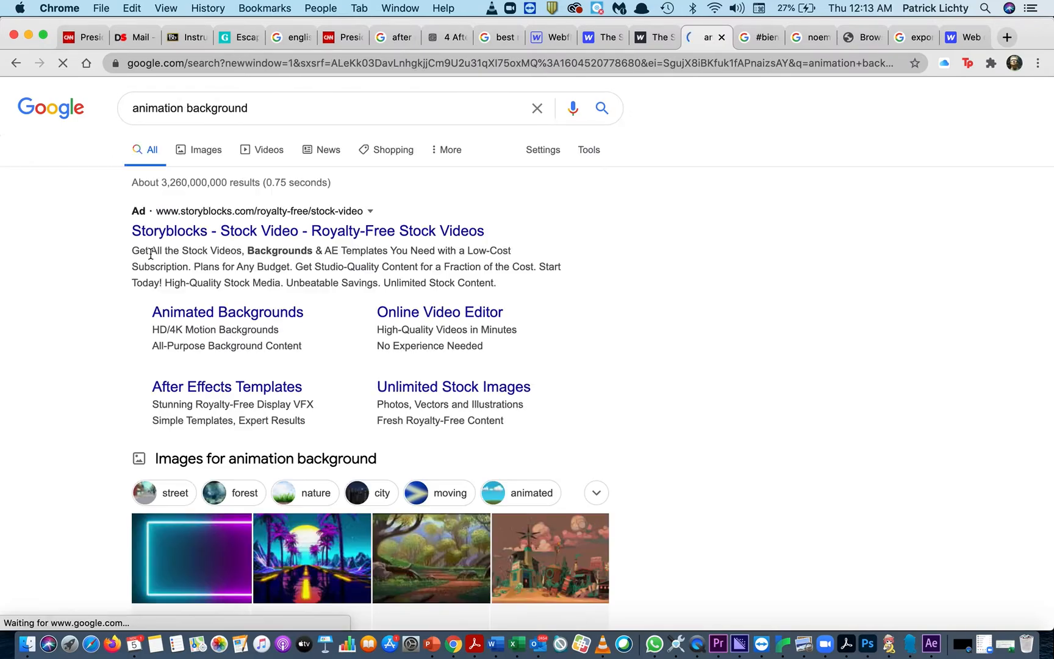
pyautogui.click(206, 150)
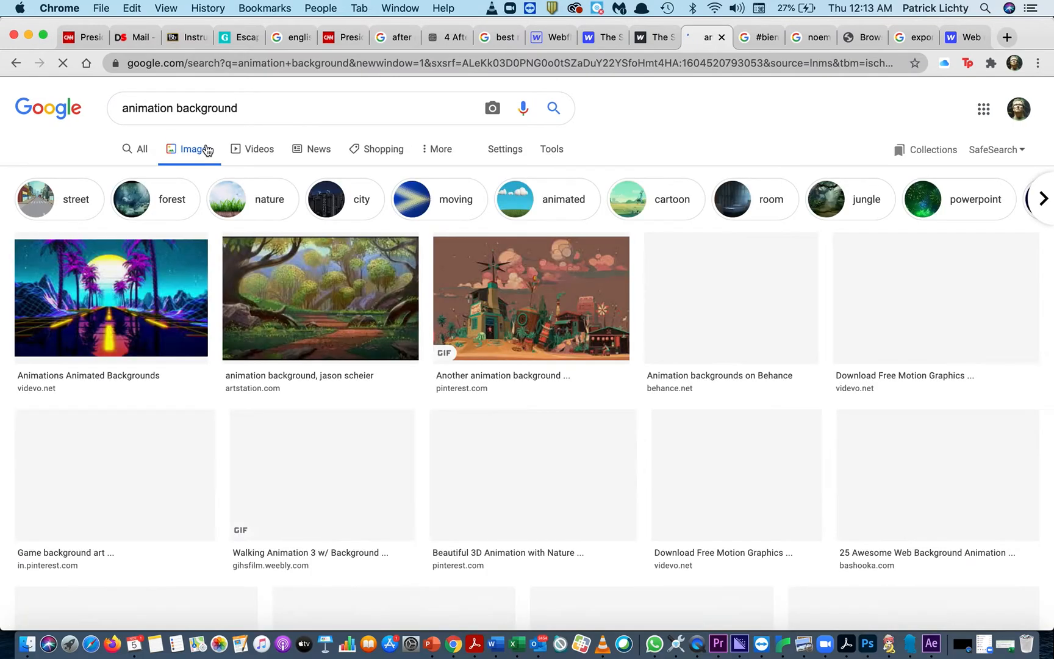
pyautogui.click(535, 312)
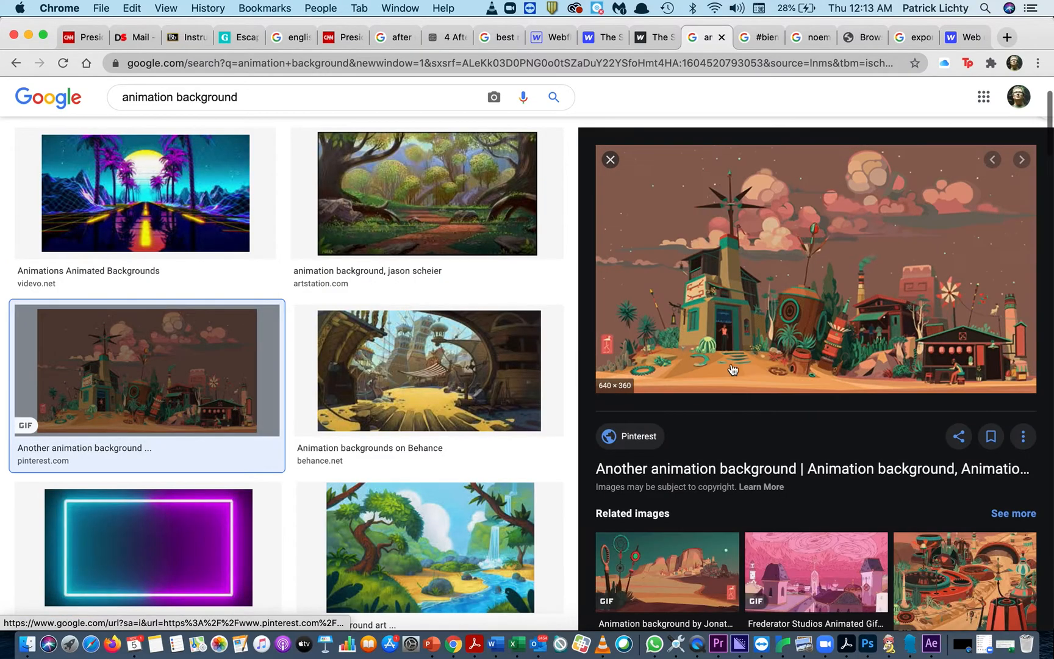
# Step: Move the Chrome window aside so the After Effects Project panel is uncovered while the desert village preview stays reachable
pyautogui.click(932, 644)
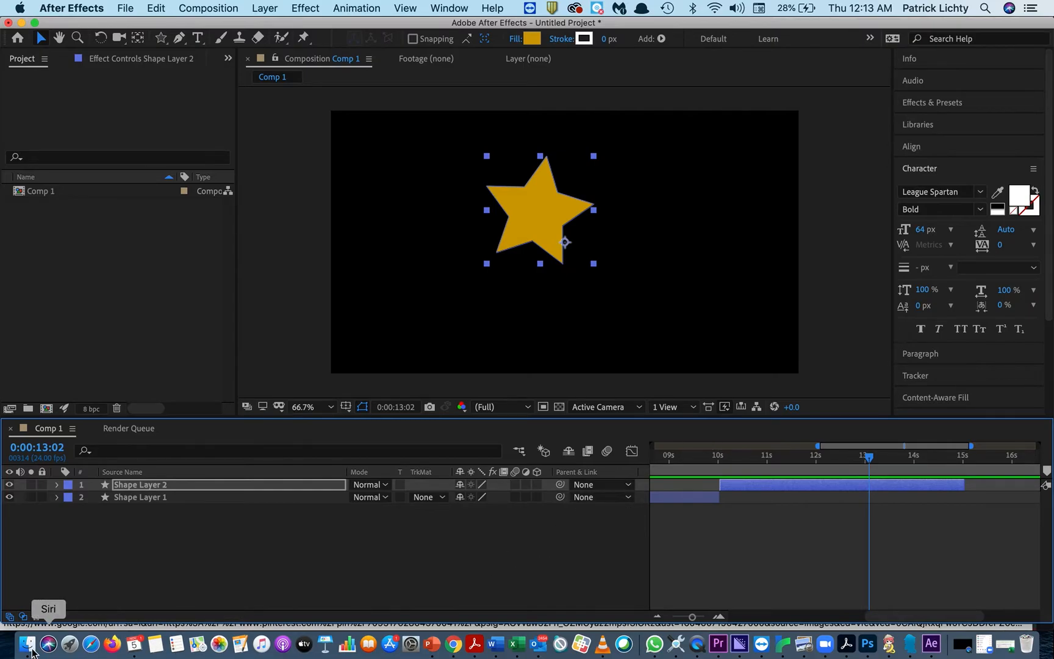
pyautogui.click(453, 643)
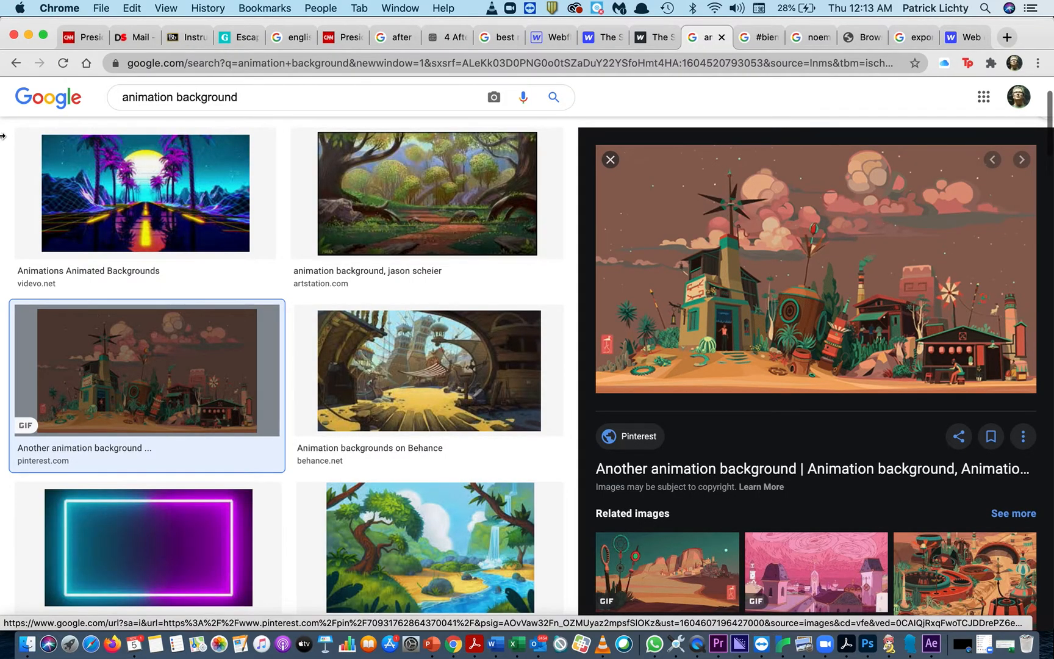
pyautogui.moveTo(56, 31); pyautogui.dragTo(363, 242)
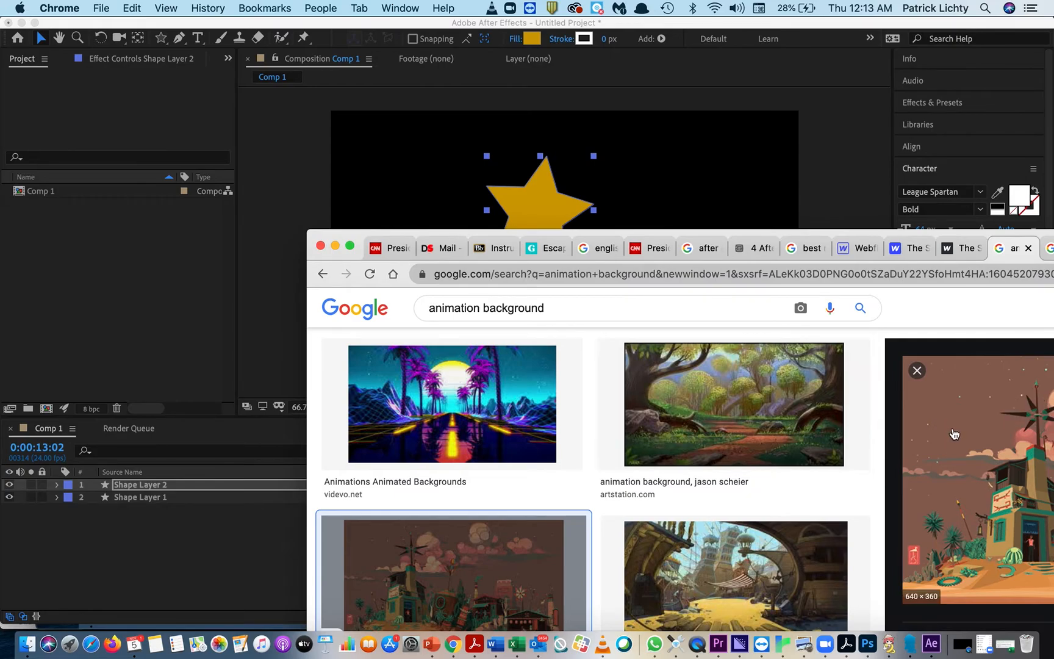
# Step: Try to bring the desert village picture straight from the Chrome preview into the After Effects project
pyautogui.moveTo(954, 435); pyautogui.dragTo(76, 291)
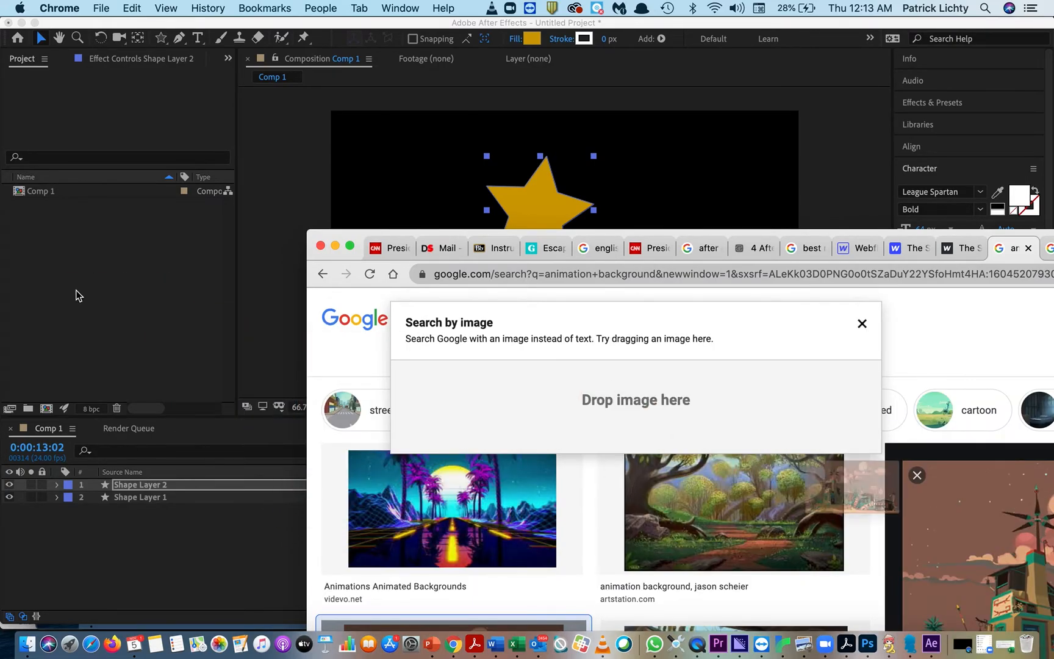
pyautogui.scroll(-2, 897, 435)
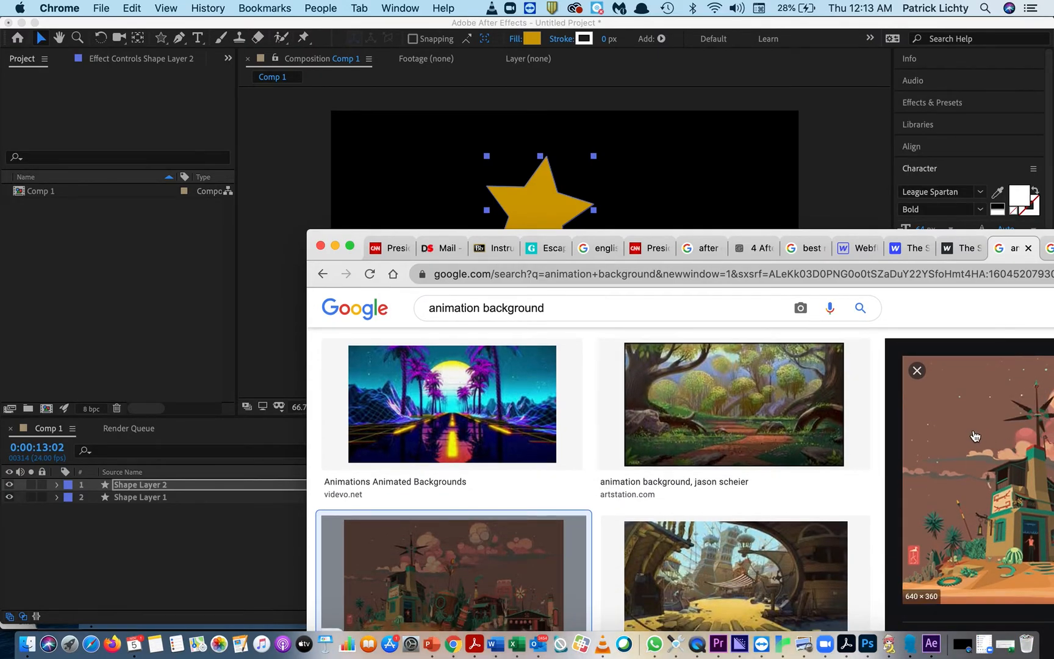
# Step: Save the desert village picture from the Google Images preview as a GIF in the game folder
pyautogui.rightClick(976, 436)
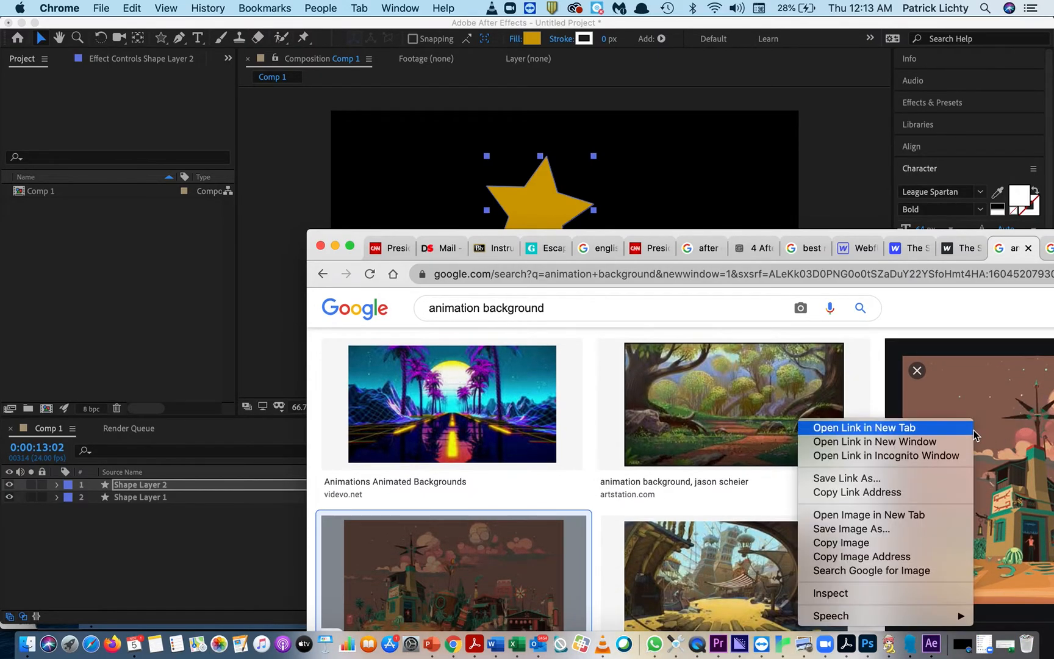
pyautogui.click(873, 528)
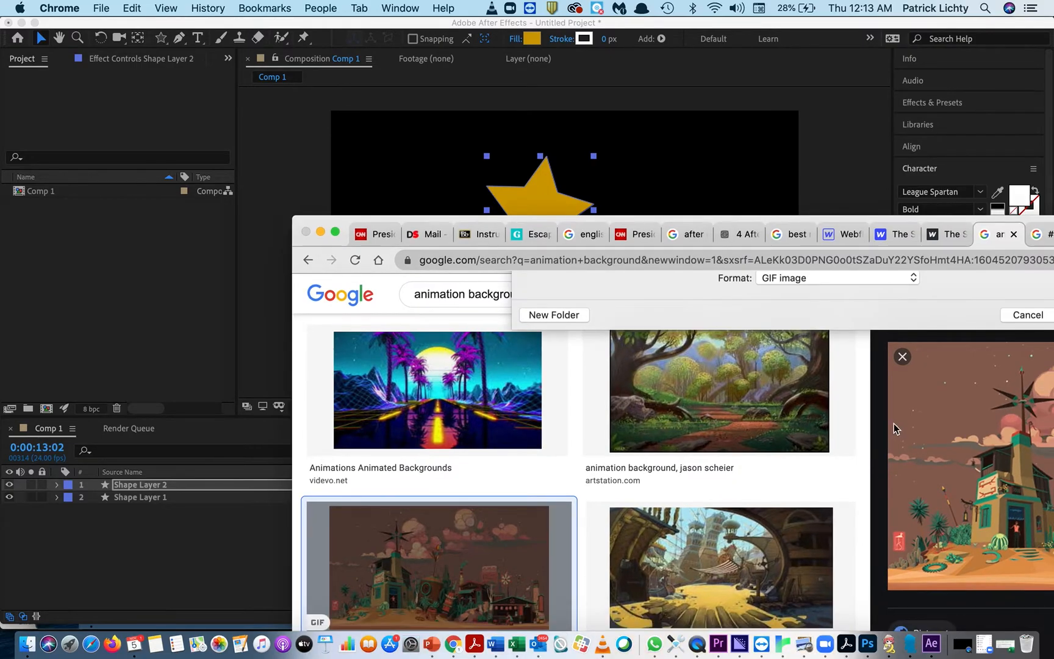
pyautogui.press('super+shift+d')
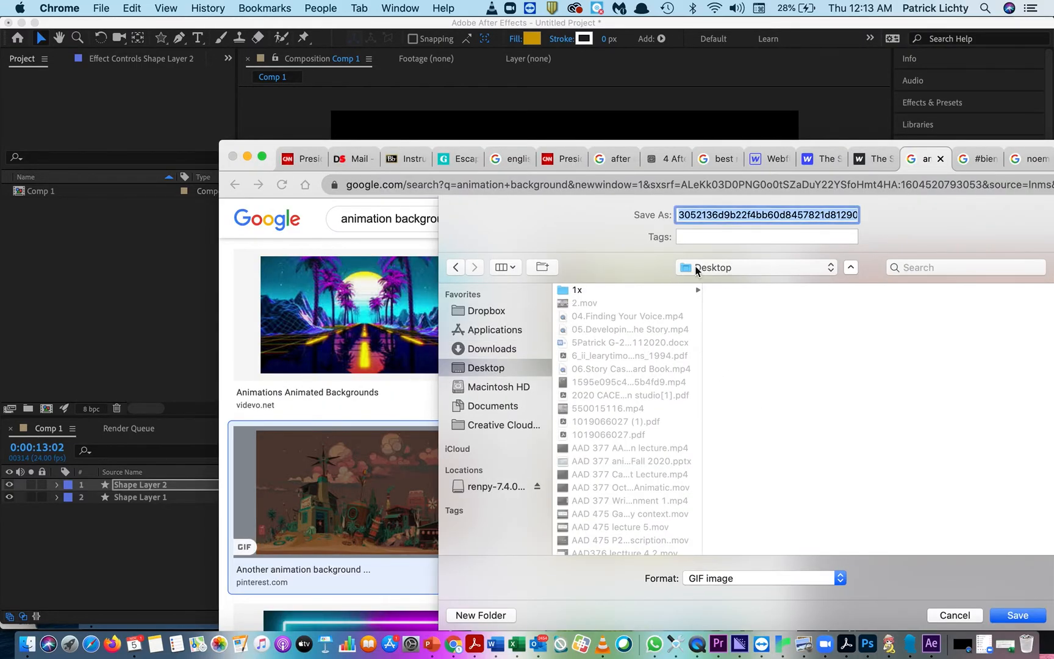
pyautogui.click(728, 271)
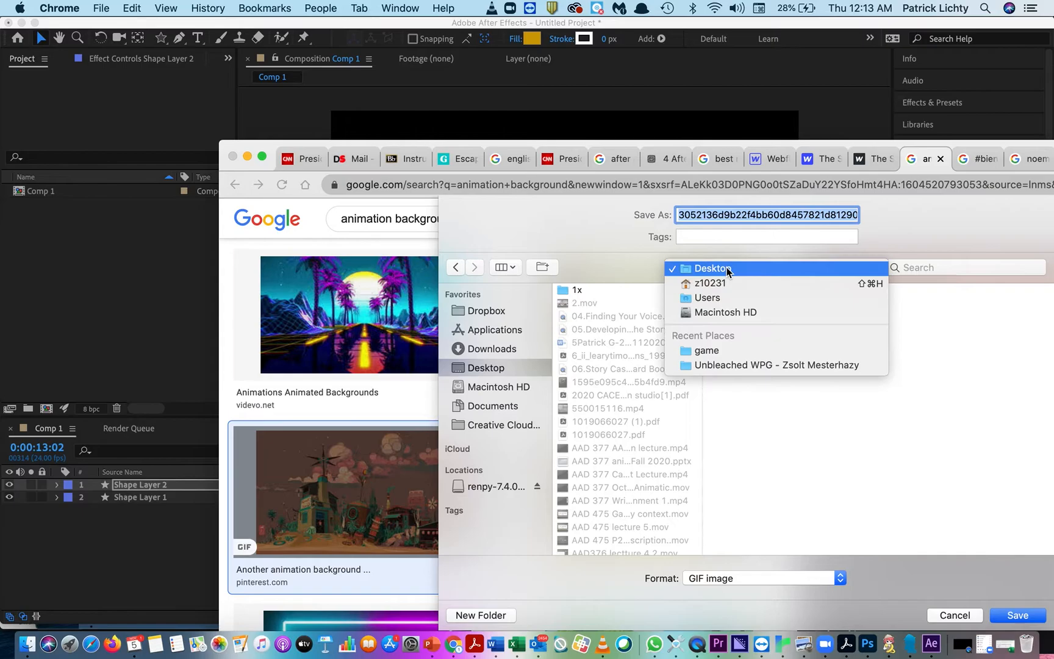
pyautogui.click(731, 351)
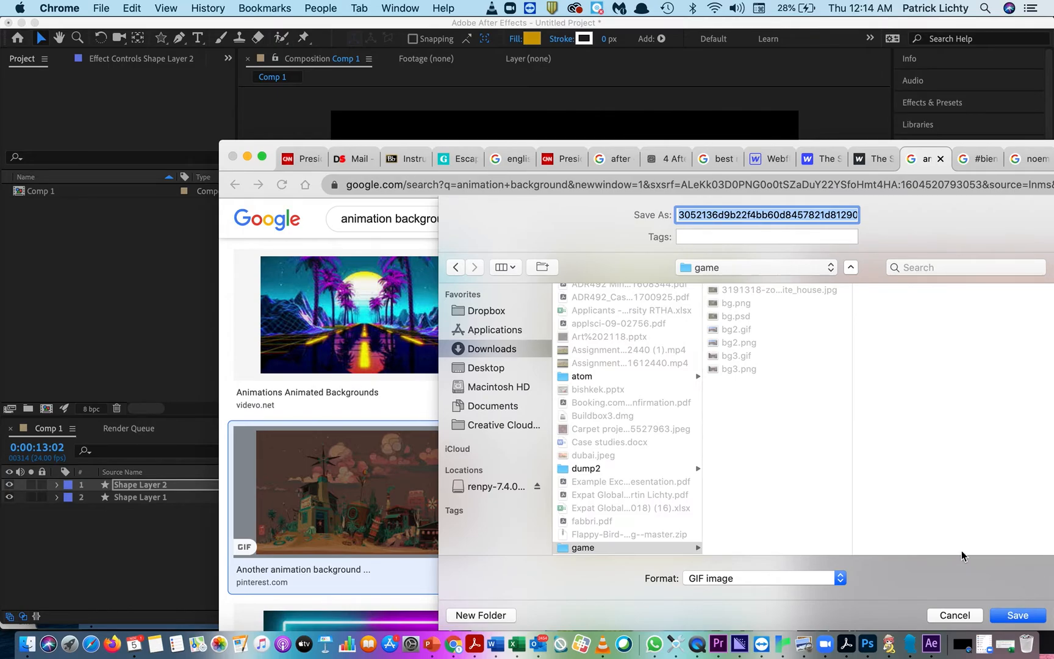
pyautogui.click(1019, 616)
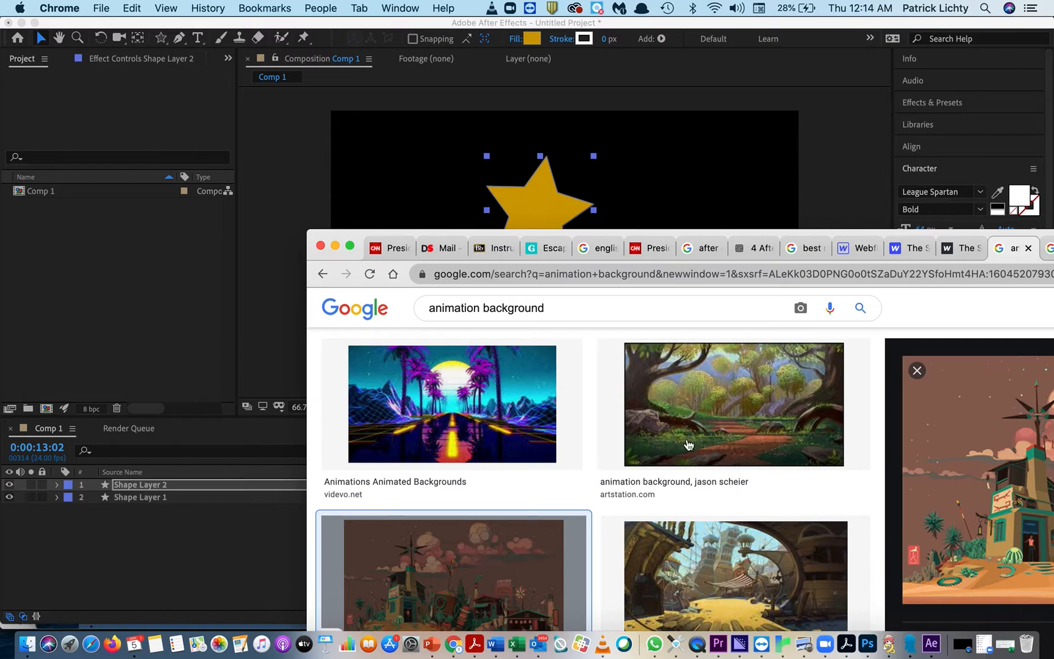
# Step: Minimize Chrome to return to After Effects and import the saved desert village GIF from the game folder
pyautogui.click(336, 250)
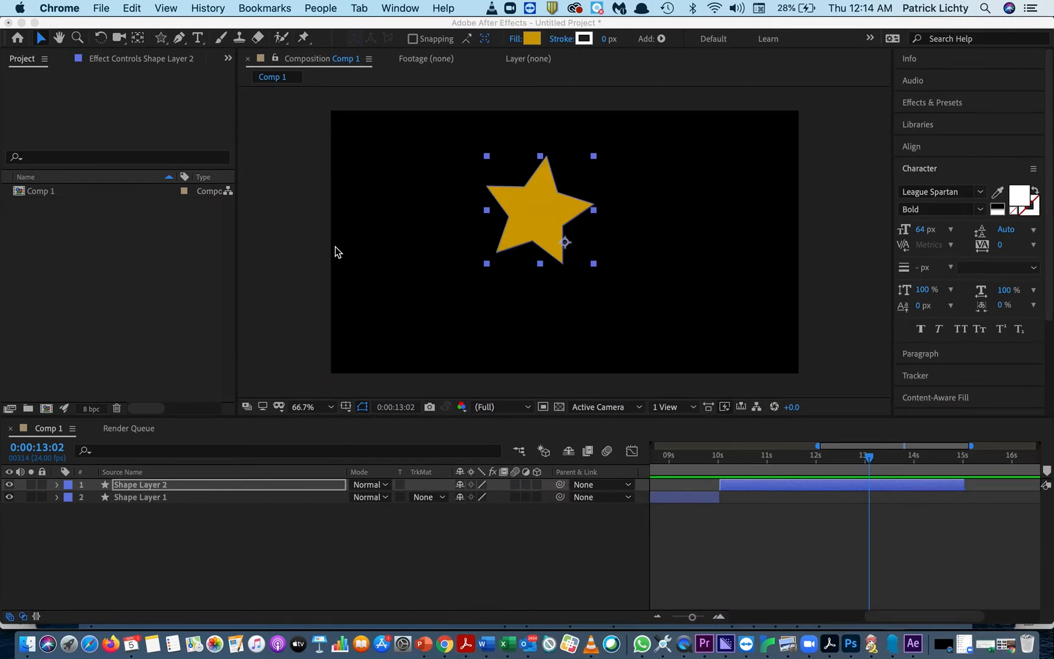
pyautogui.click(89, 22)
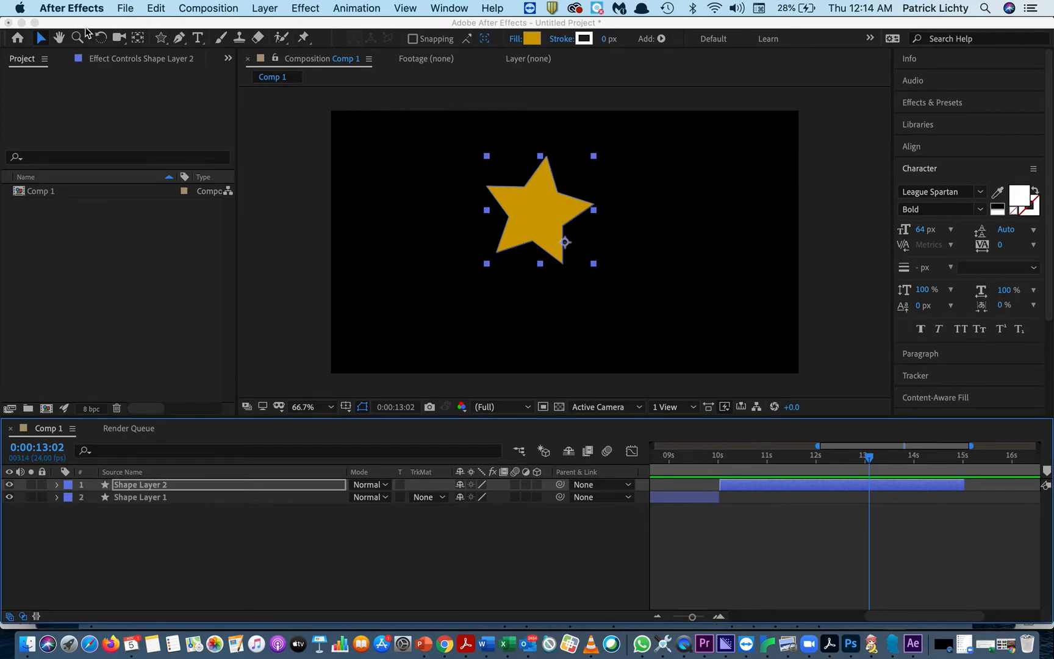
pyautogui.click(126, 8)
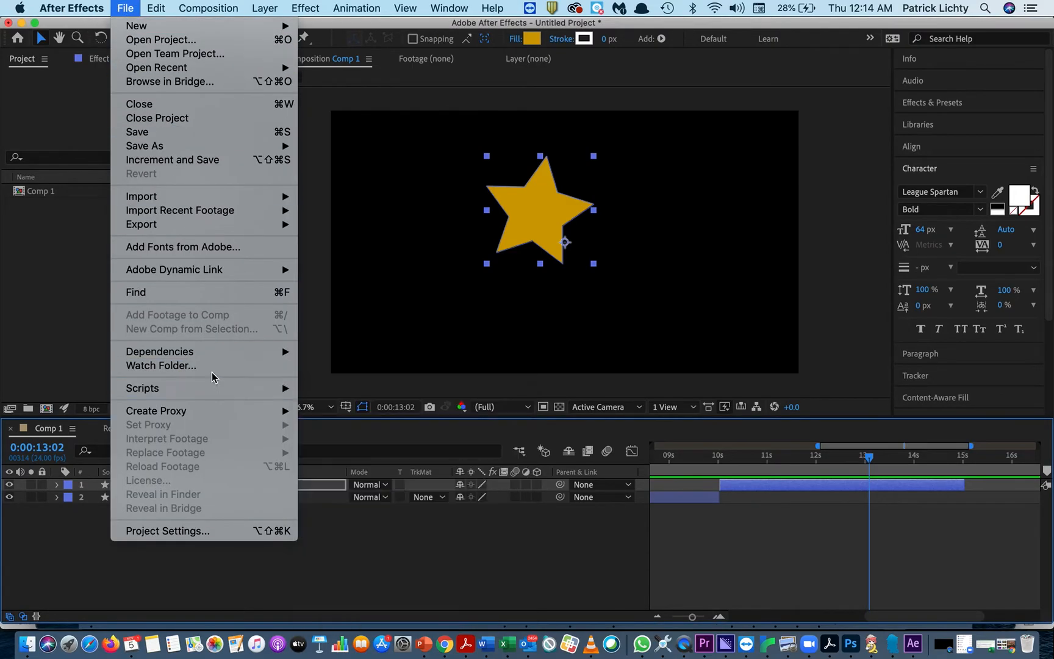
pyautogui.moveTo(186, 201)
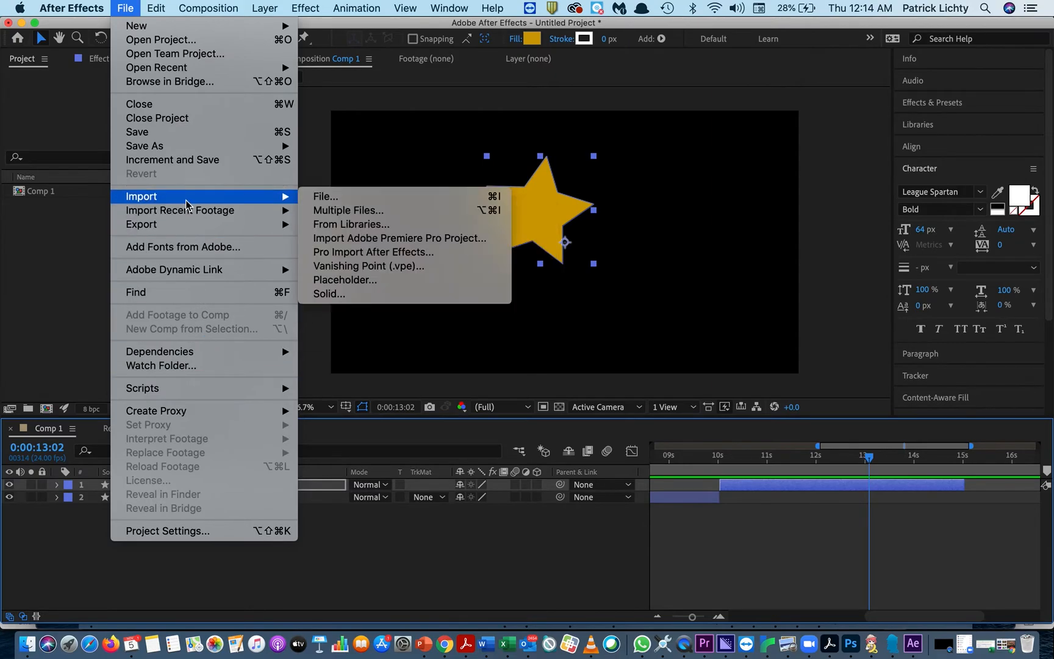
pyautogui.click(331, 197)
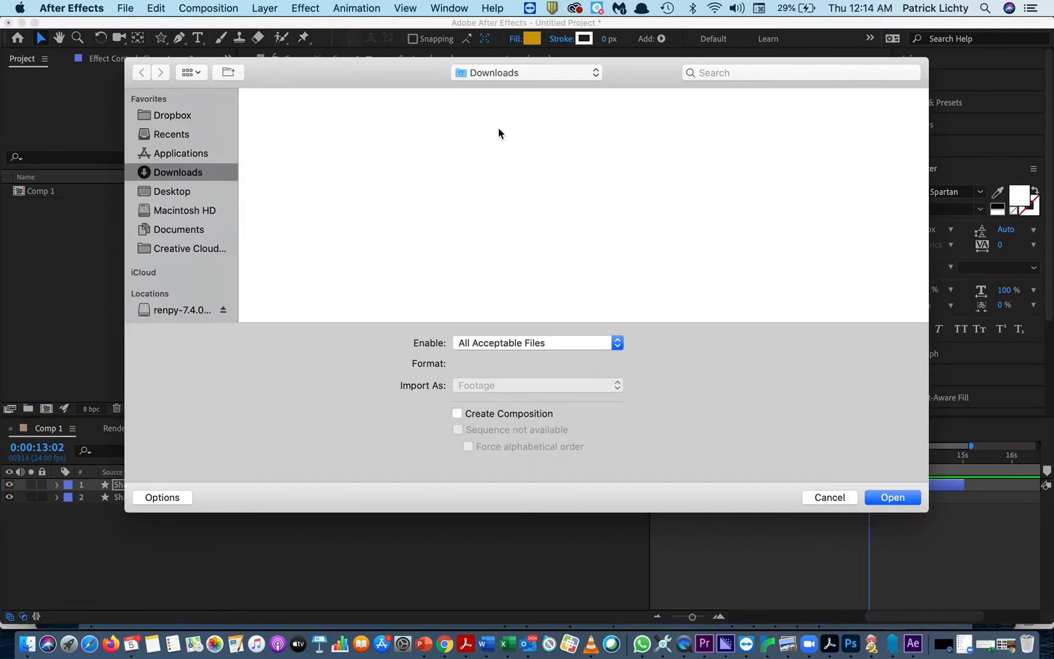
pyautogui.click(518, 73)
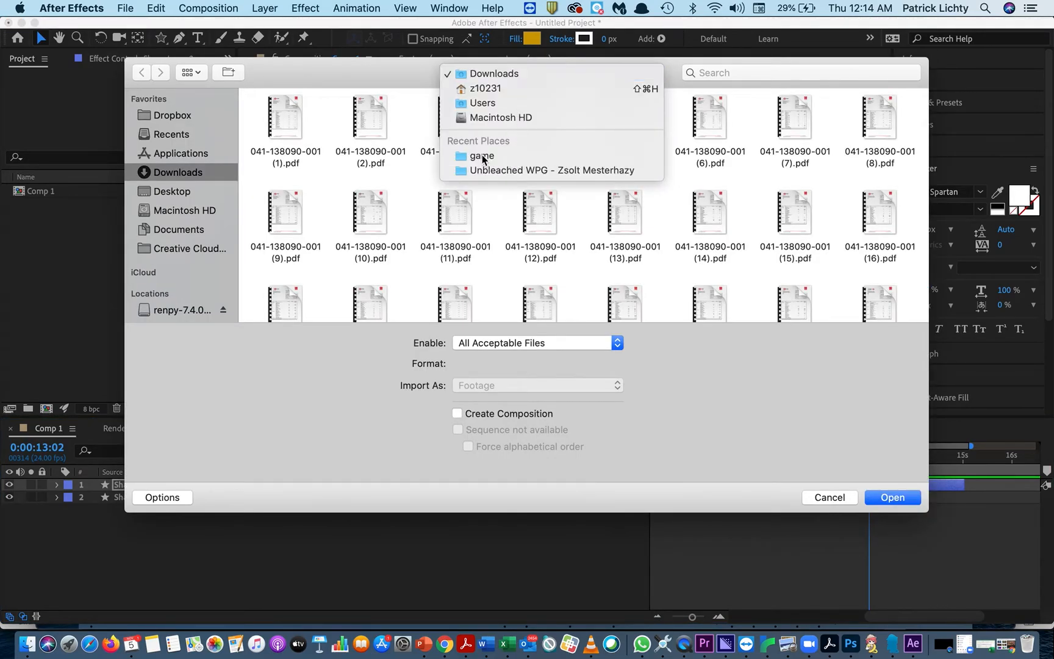
pyautogui.press('Escape')
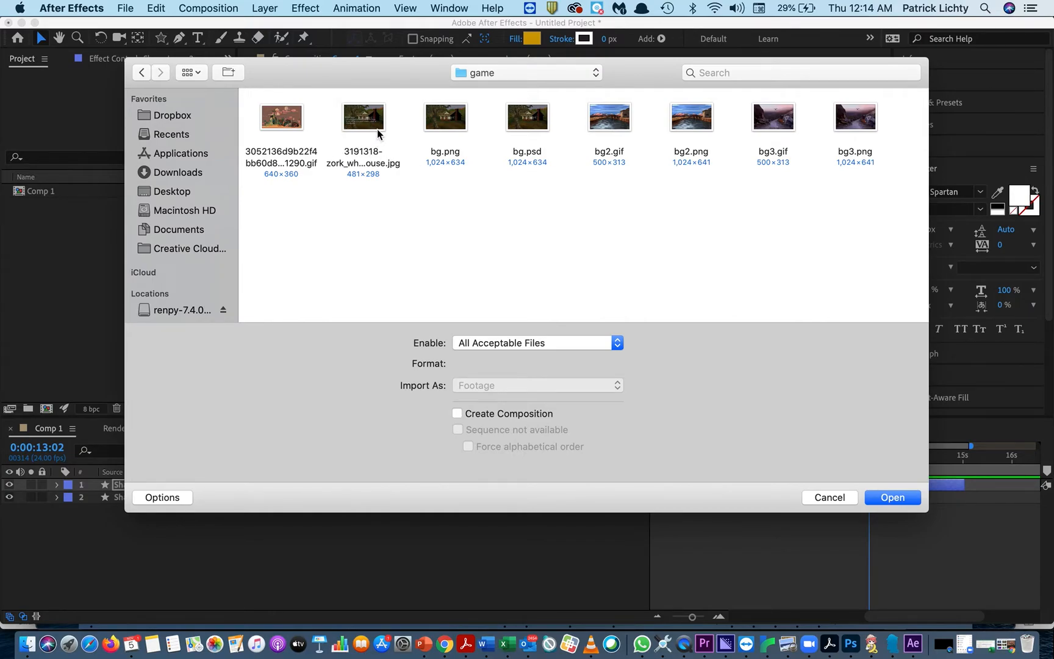
pyautogui.click(293, 115)
pyautogui.doubleClick(293, 114)
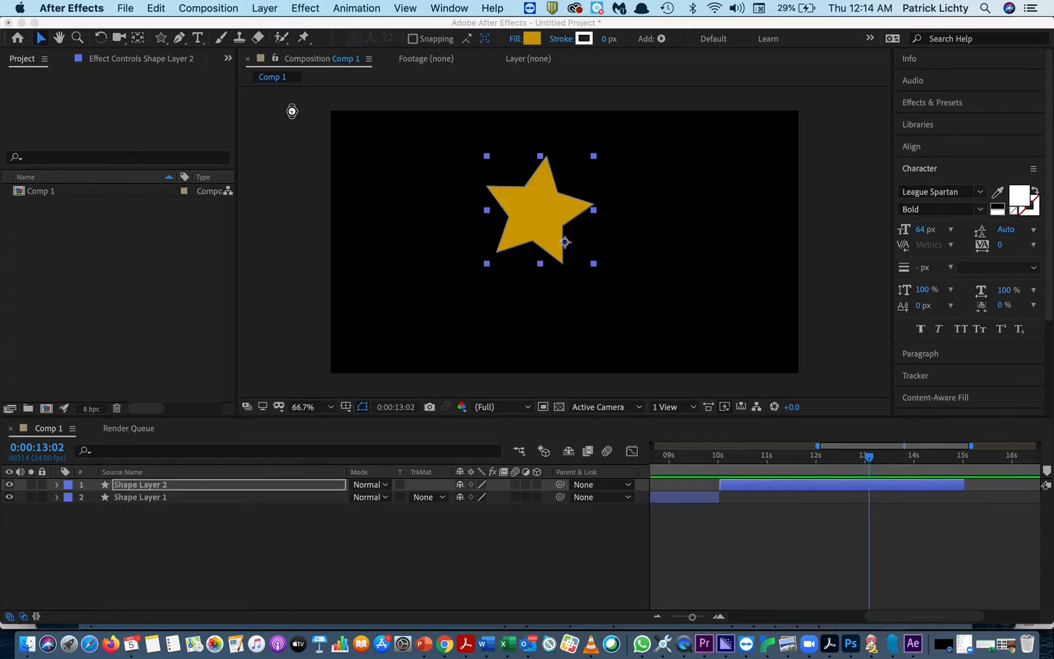
pyautogui.click(292, 111)
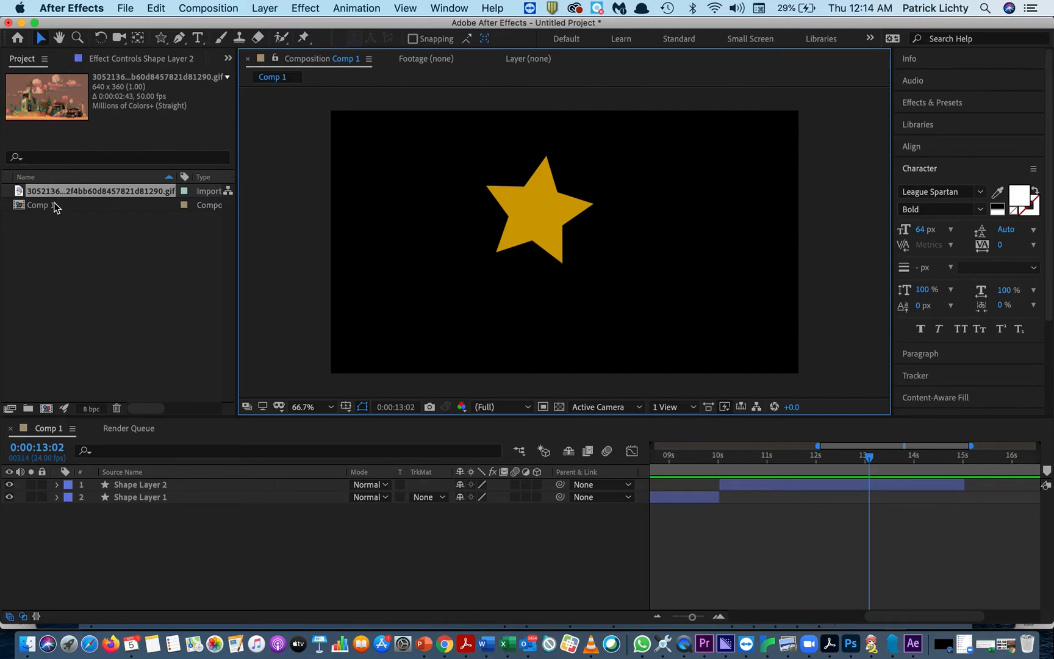
# Step: Add the GIF to Comp 1 below both shape layers and shift it to start at about 15 seconds, where Shape Layer 2 ends
pyautogui.moveTo(77, 192); pyautogui.dragTo(873, 558)
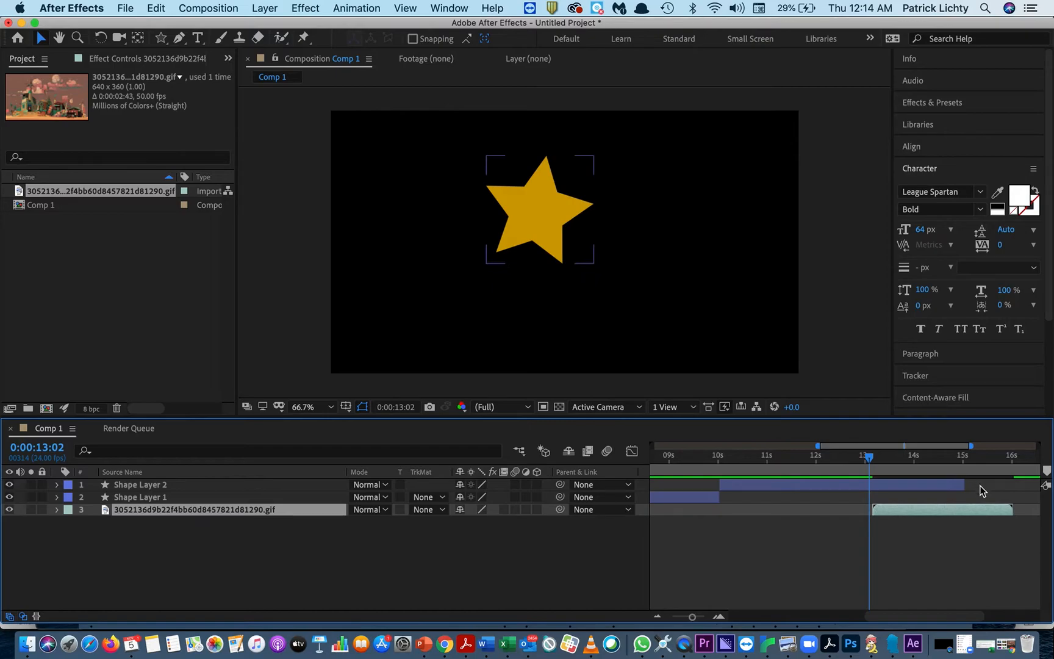
pyautogui.hscroll(6, 971, 497)
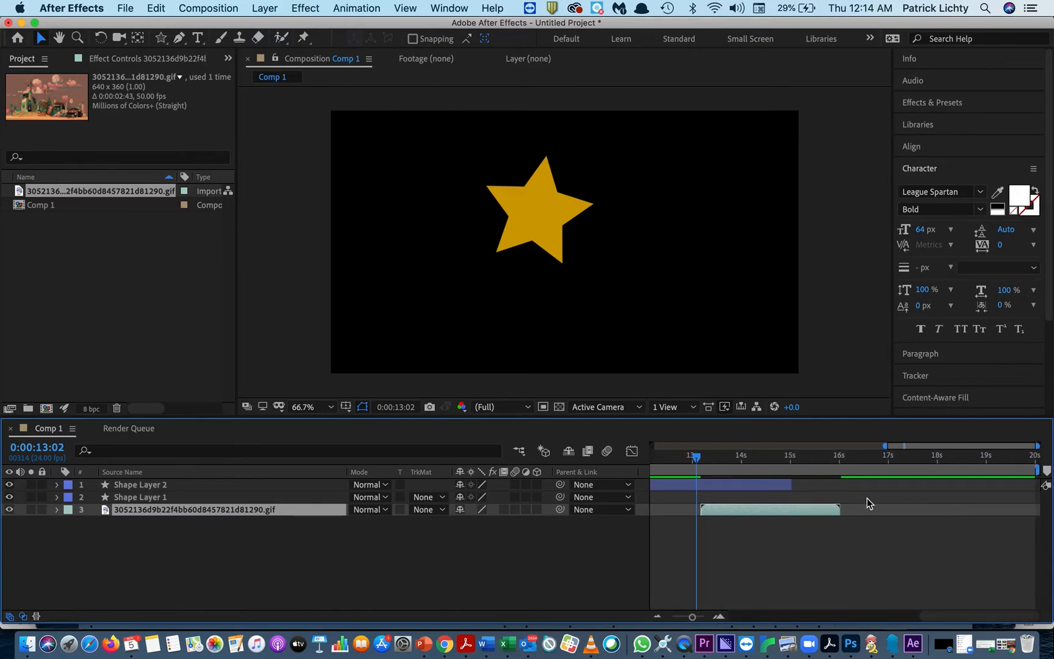
pyautogui.moveTo(812, 509); pyautogui.dragTo(907, 512)
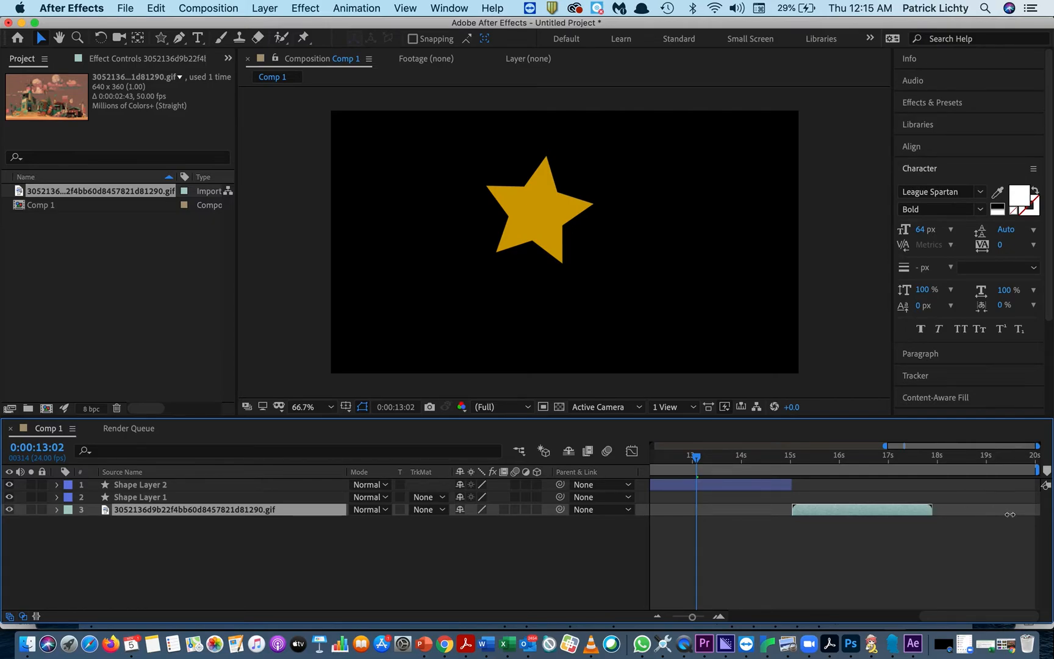
# Step: At 0:00:17:02, enlarge the GIF layer to fill the composition frame, a scale of about 301.6 by 303.3%
pyautogui.click(938, 458)
pyautogui.moveTo(938, 458); pyautogui.dragTo(893, 469)
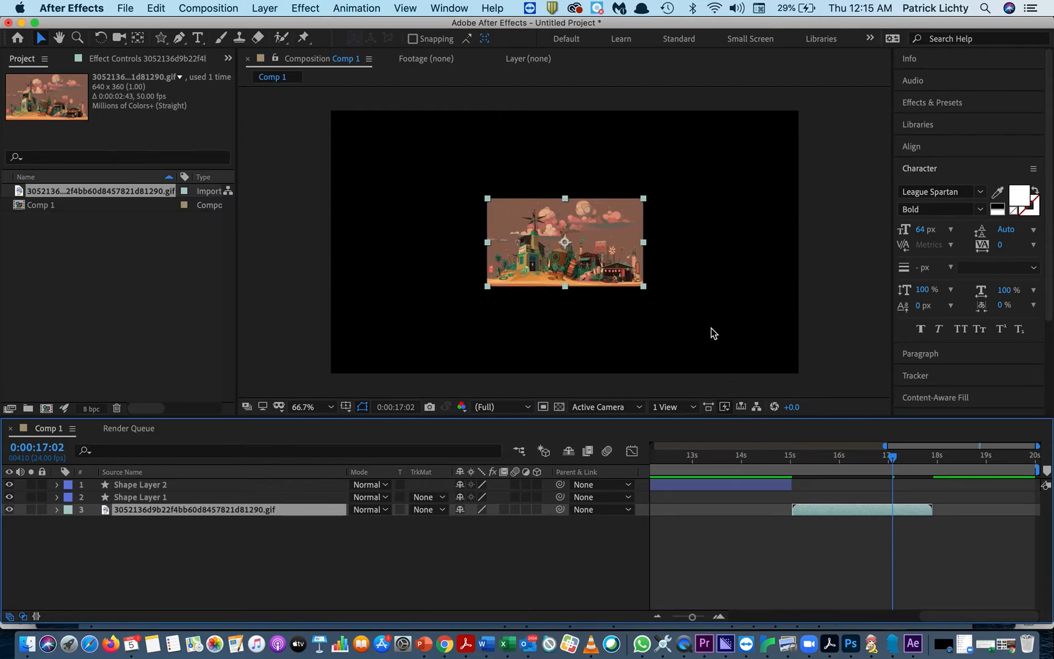
pyautogui.moveTo(645, 289); pyautogui.dragTo(803, 375)
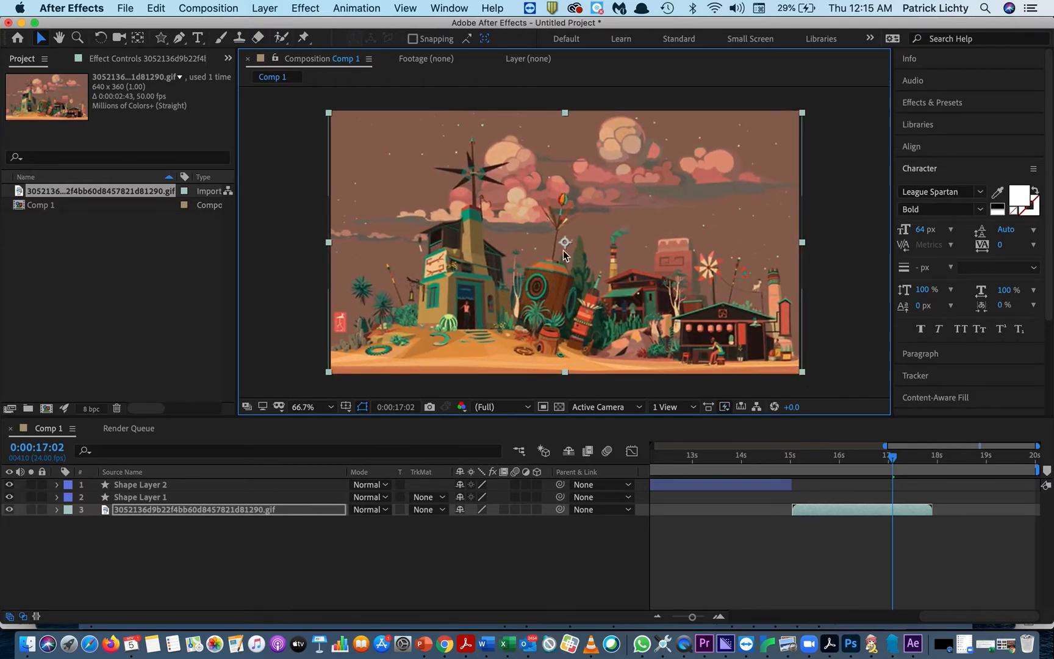
pyautogui.moveTo(329, 113); pyautogui.dragTo(330, 110)
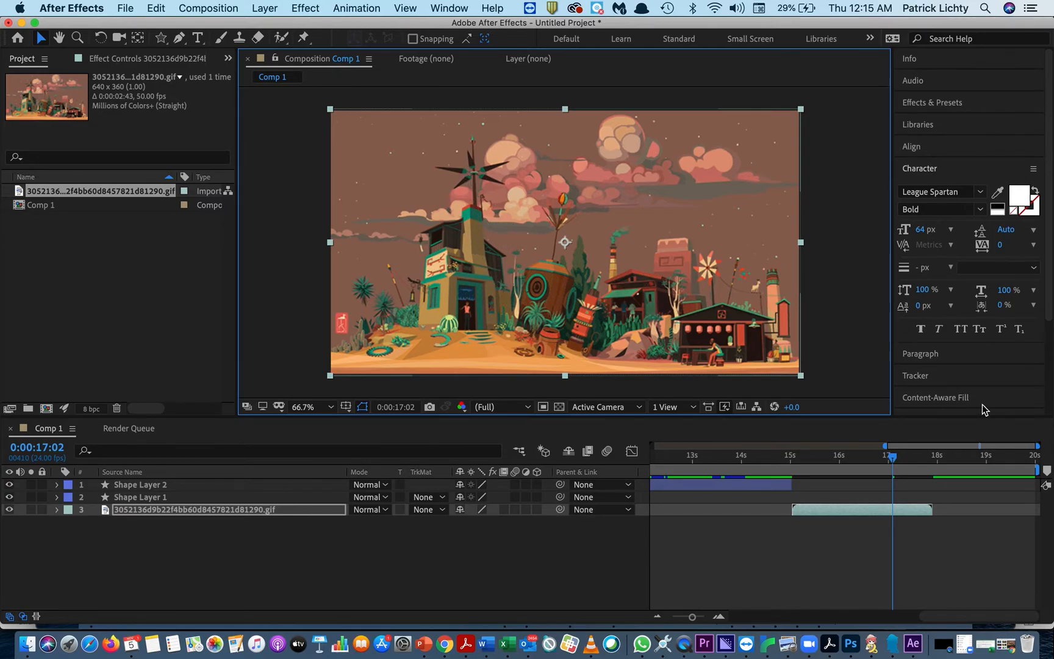
# Step: Reveal the GIF layer's transform properties and set a starting Scale keyframe at 0:00:15:01
pyautogui.moveTo(892, 463); pyautogui.dragTo(792, 467)
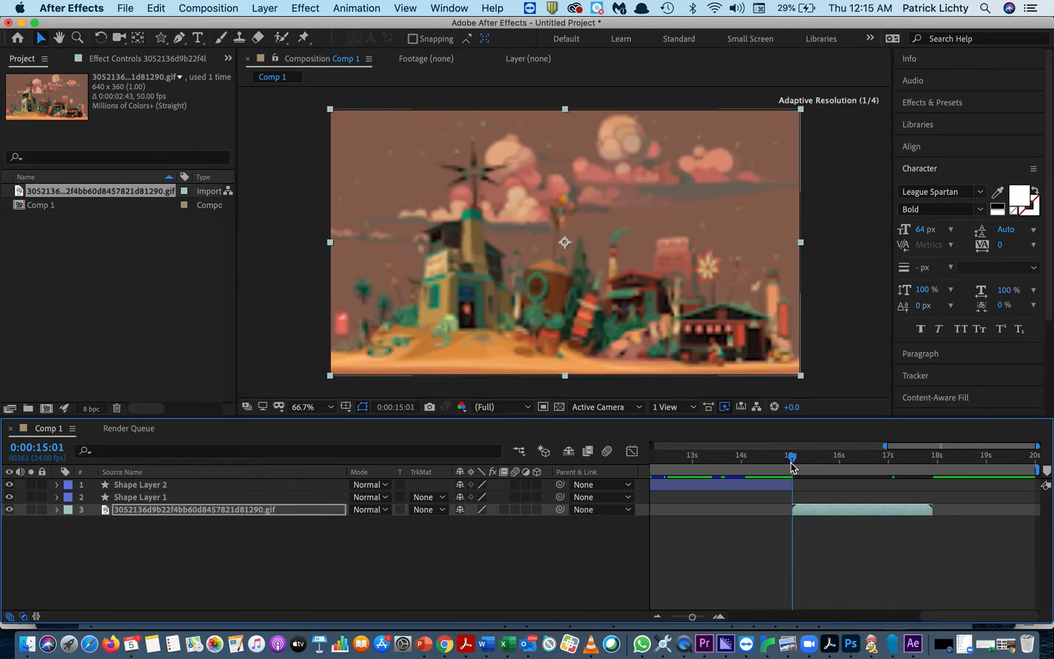
pyautogui.click(57, 510)
pyautogui.click(71, 523)
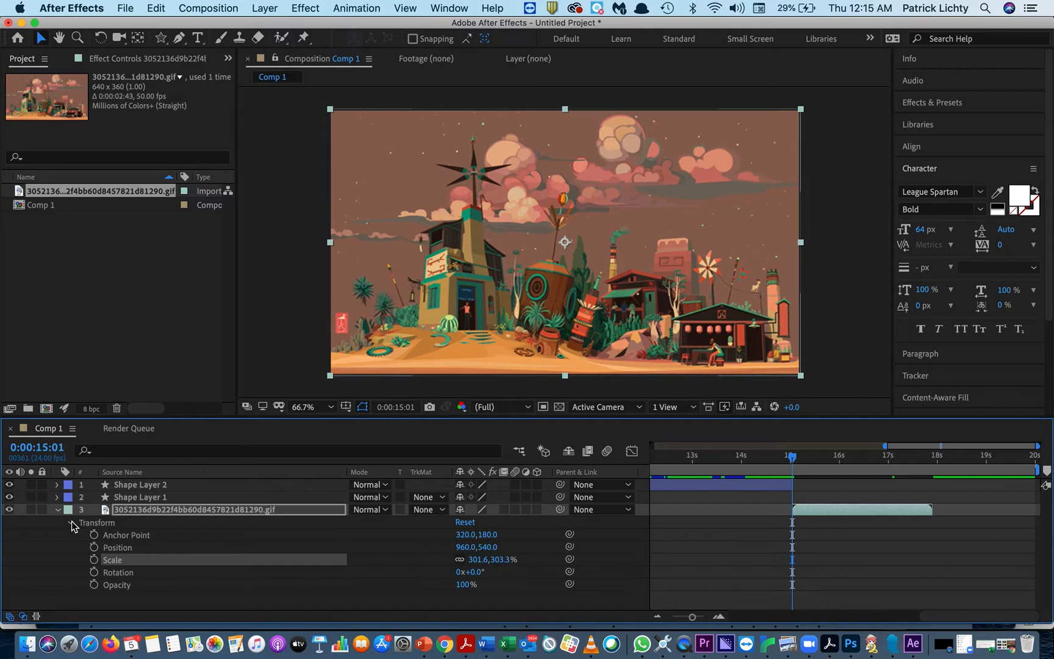
pyautogui.click(94, 560)
pyautogui.click(94, 560)
pyautogui.click(94, 559)
# Step: Shorten the work area to end with the GIF layer and move the current time to its last visible frame, 0:00:17:20
pyautogui.moveTo(795, 462); pyautogui.dragTo(933, 475)
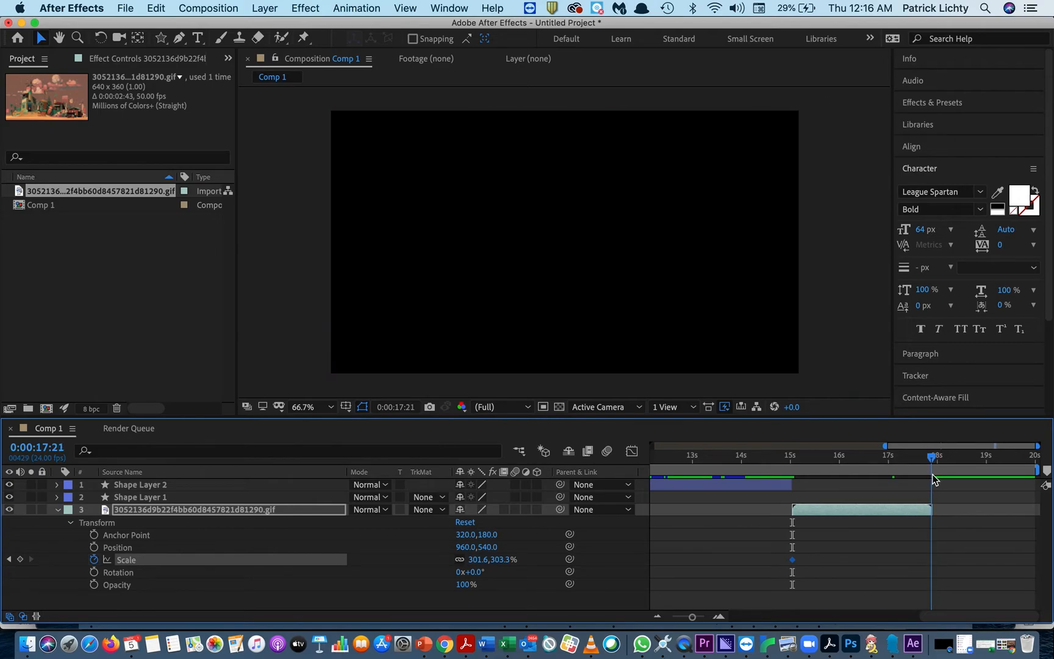
pyautogui.click(1035, 471)
pyautogui.moveTo(1034, 471); pyautogui.dragTo(937, 476)
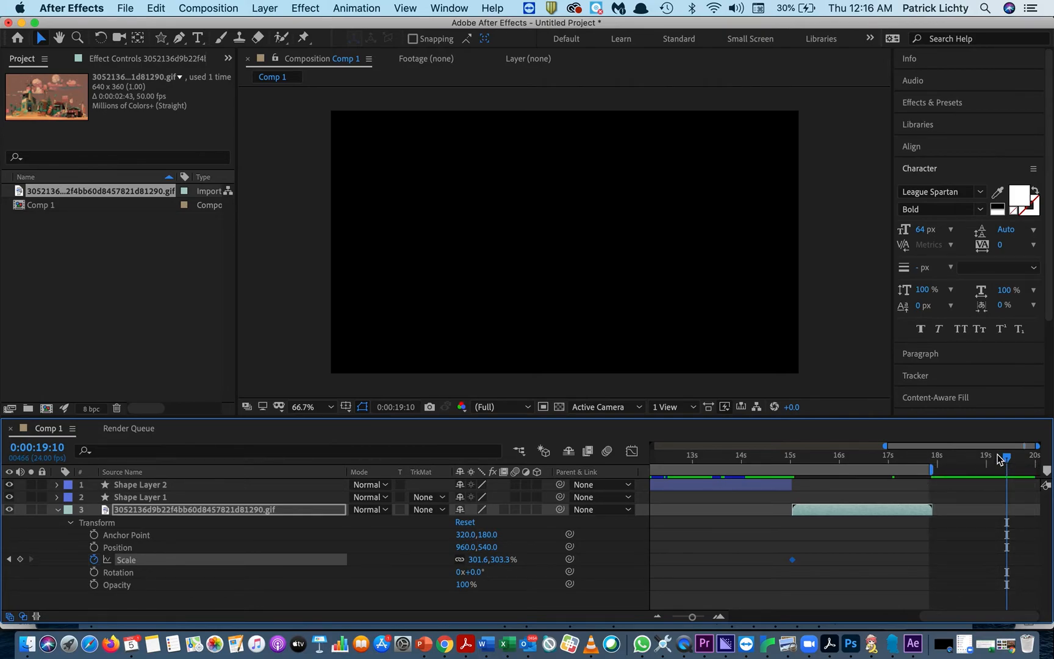
pyautogui.moveTo(1008, 462); pyautogui.dragTo(911, 464)
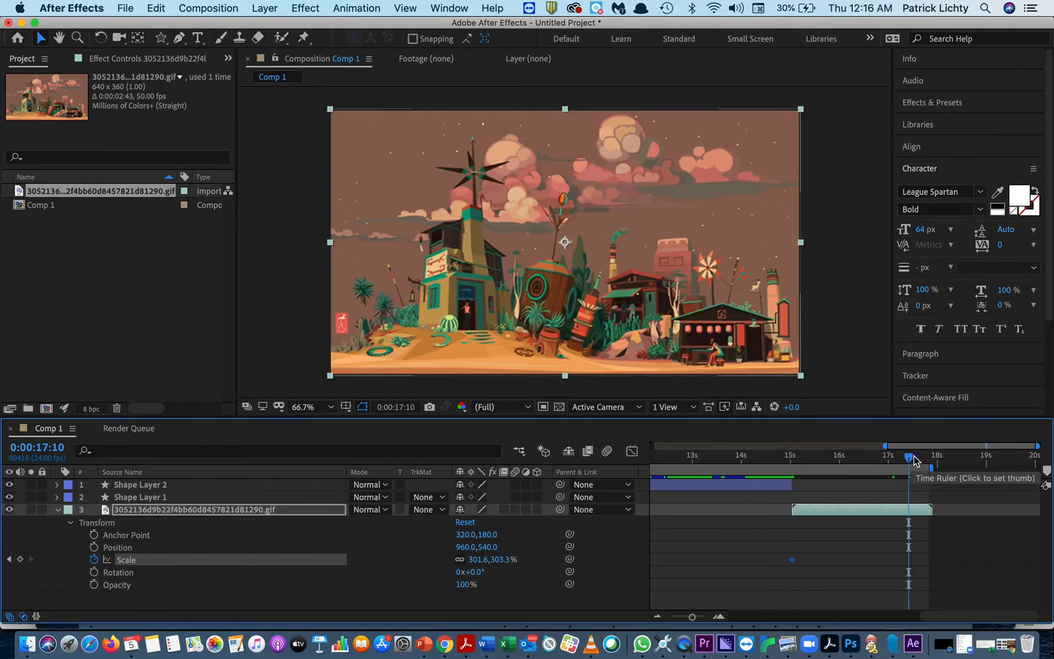
pyautogui.moveTo(913, 462); pyautogui.dragTo(930, 462)
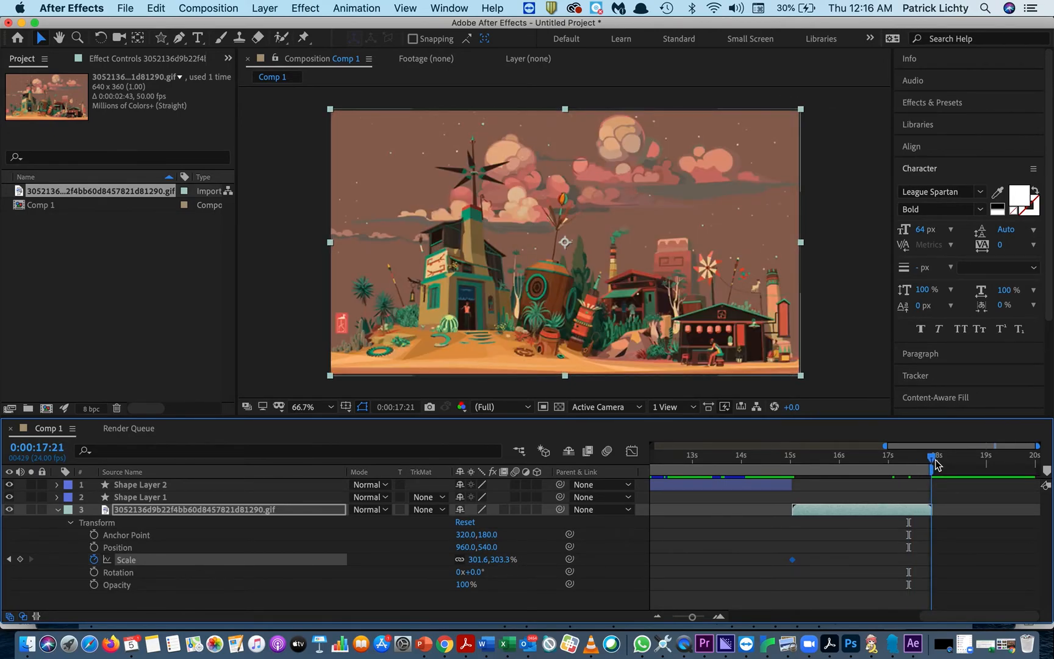
pyautogui.moveTo(935, 464); pyautogui.dragTo(933, 464)
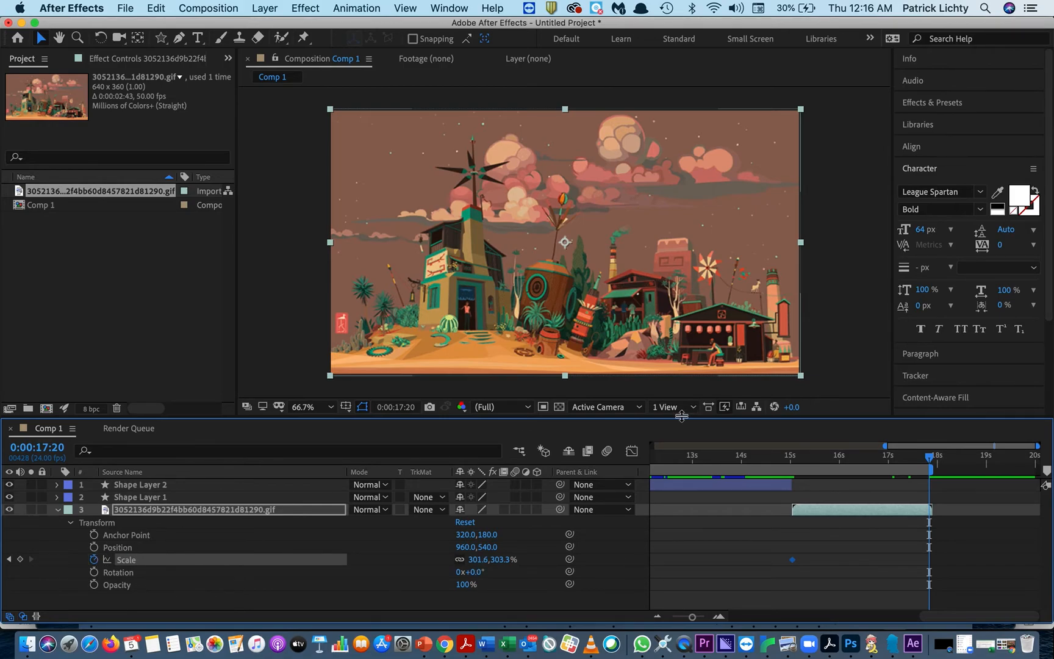
# Step: Return to the Scale keyframe at 0:00:15:01 and set a starting Position keyframe there for the GIF layer
pyautogui.click(10, 559)
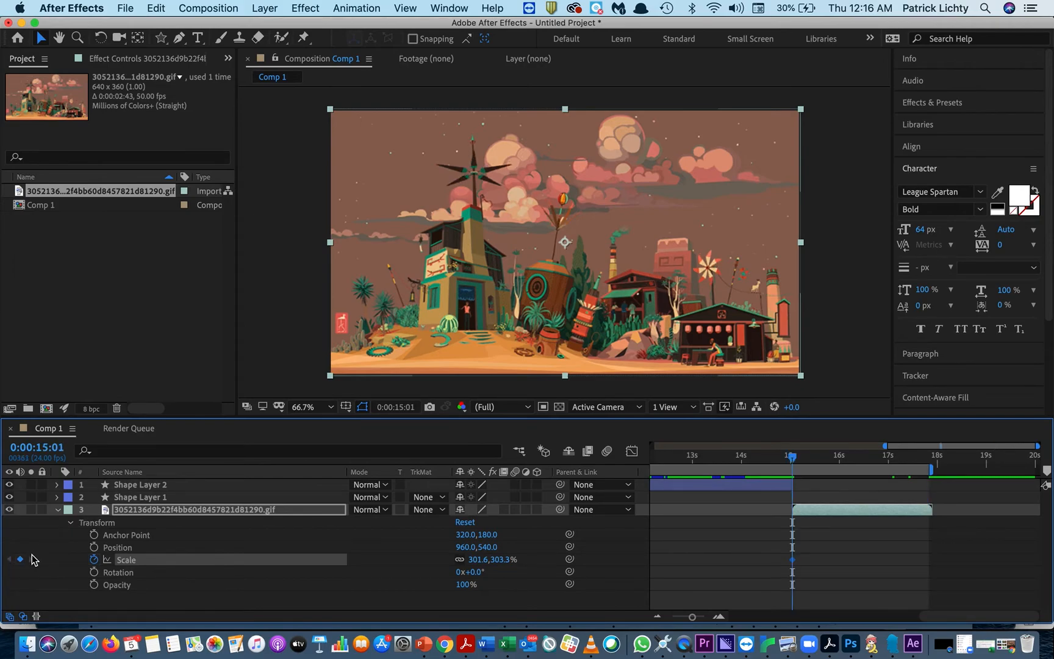
pyautogui.click(94, 548)
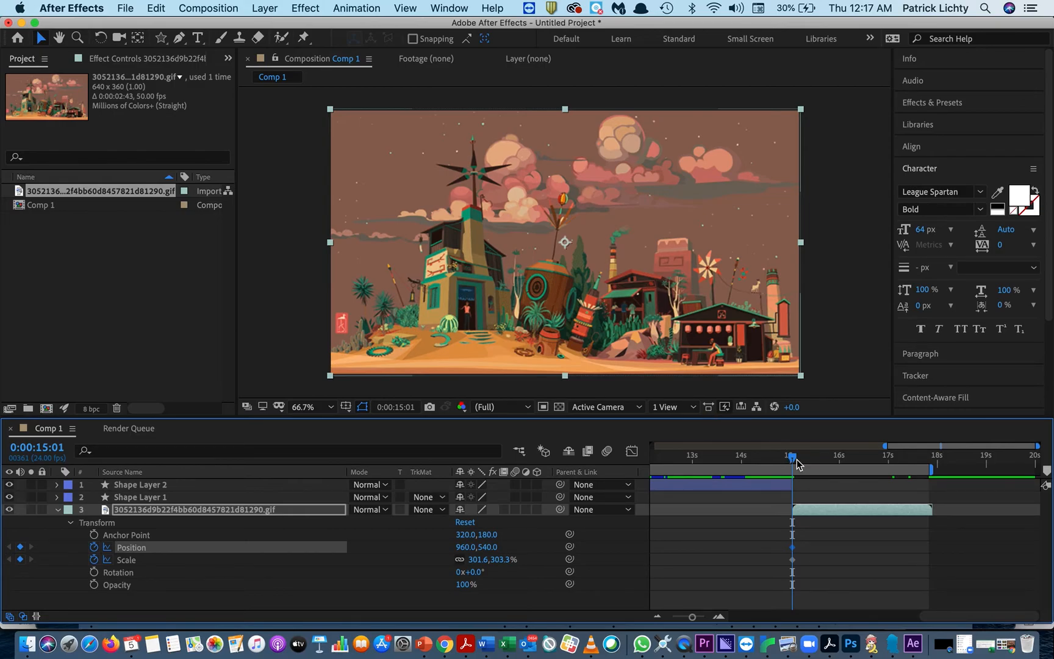
# Step: At 0:00:17:20, set the GIF layer's scale to 588.9, 592.3% and its vertical position to 1066
pyautogui.moveTo(794, 462); pyautogui.dragTo(932, 462)
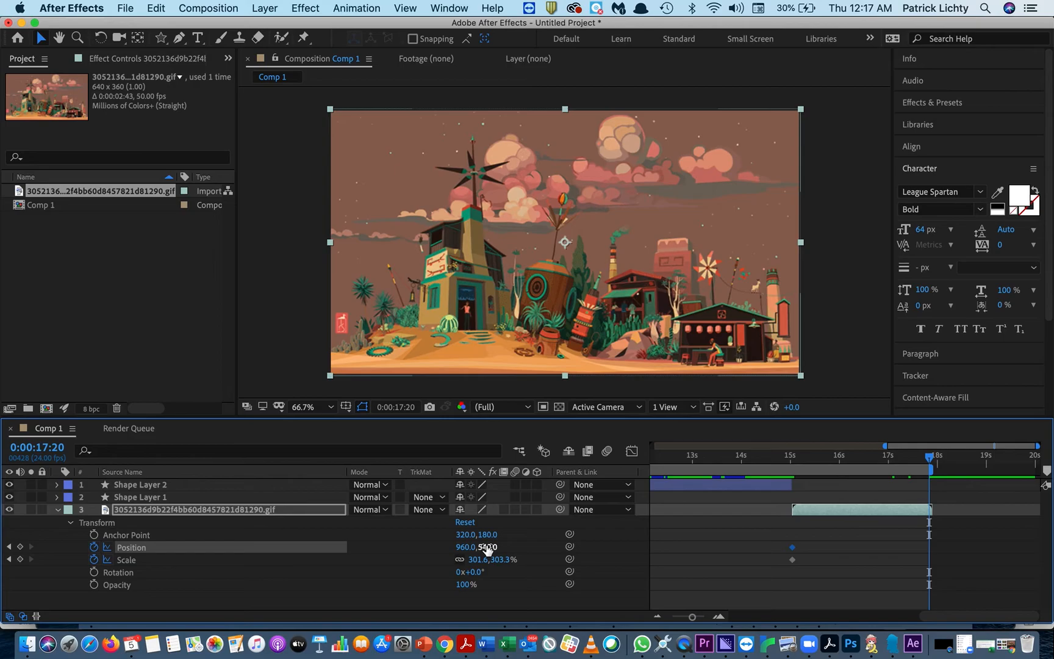
pyautogui.moveTo(491, 560); pyautogui.dragTo(705, 552)
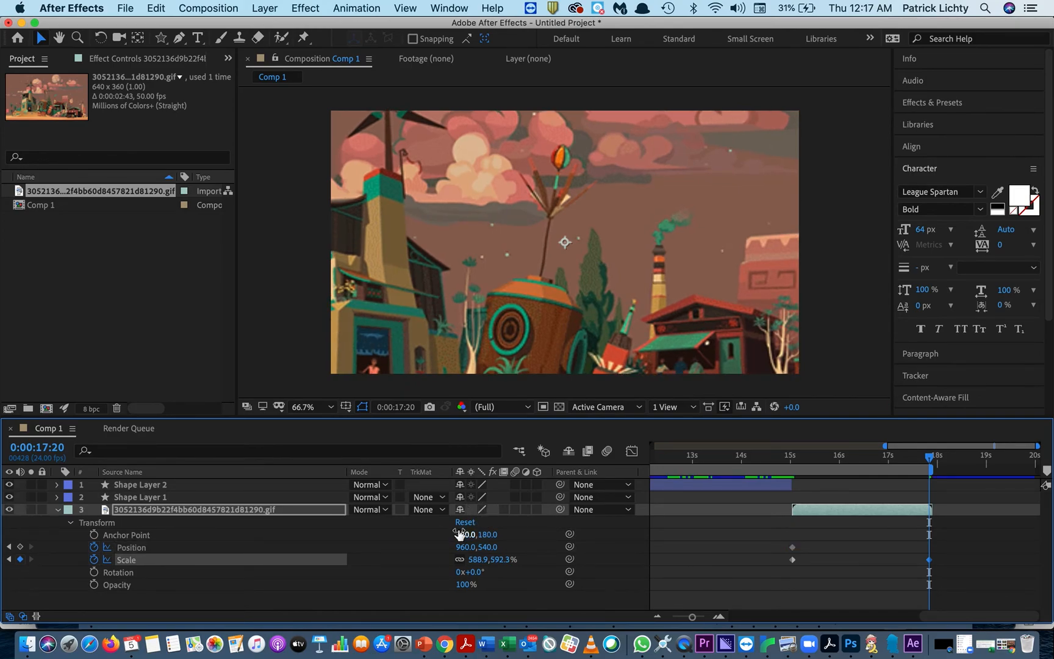
pyautogui.moveTo(490, 548); pyautogui.dragTo(844, 575)
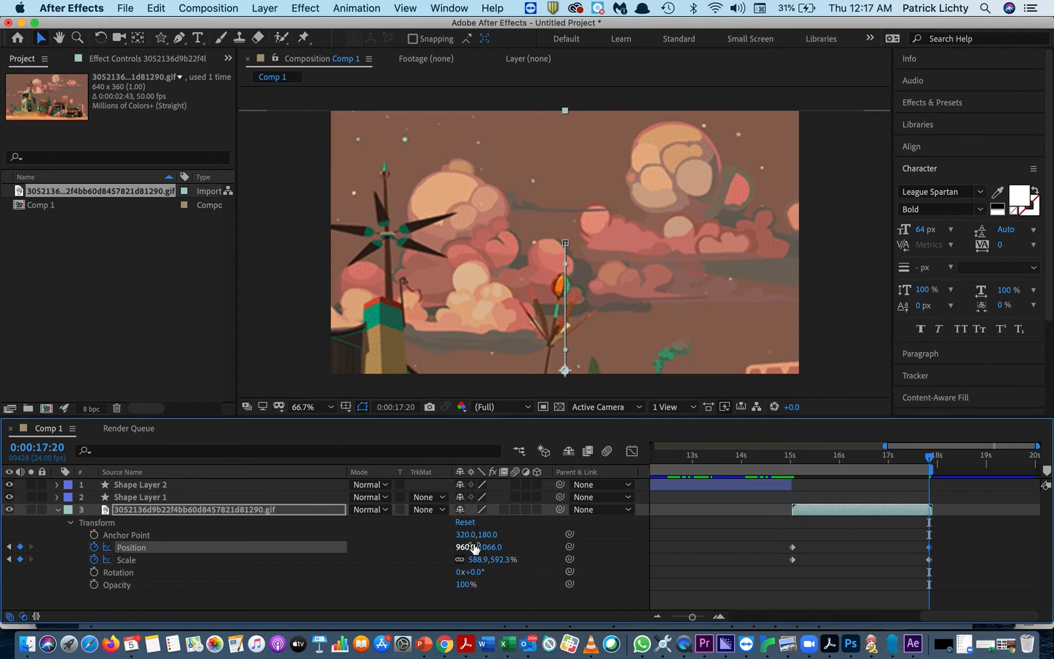
# Step: At 0:00:17:20, set the GIF layer's position to 1680, 1313, scale to 793.7, 798.3% and horizontal anchor point to 278
pyautogui.moveTo(467, 547); pyautogui.dragTo(1025, 574)
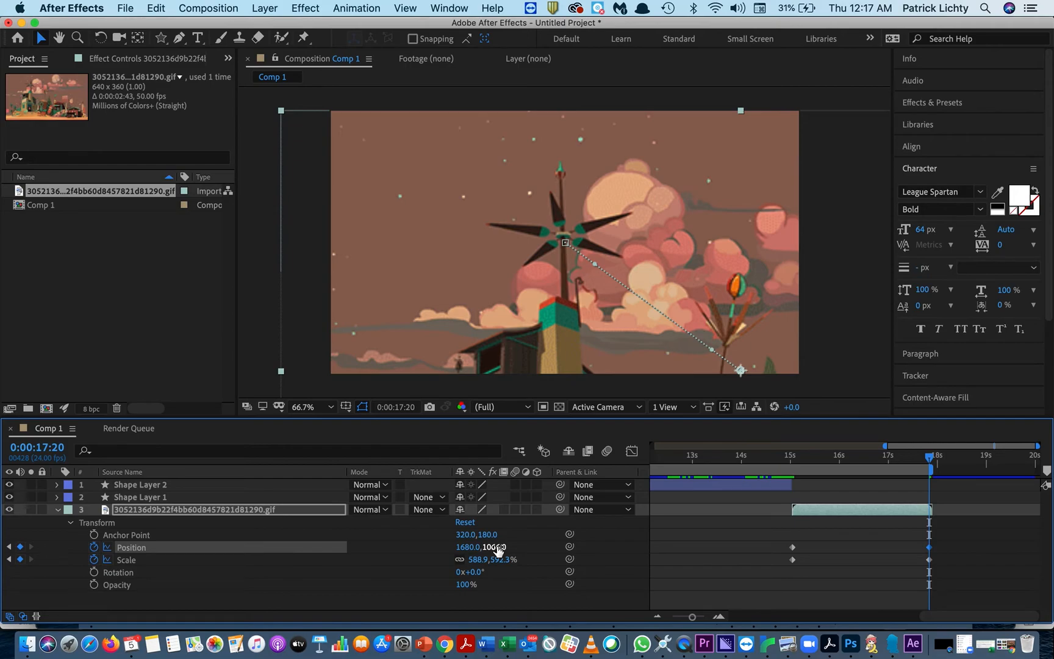
pyautogui.moveTo(497, 559); pyautogui.dragTo(647, 554)
pyautogui.moveTo(469, 536); pyautogui.dragTo(438, 536)
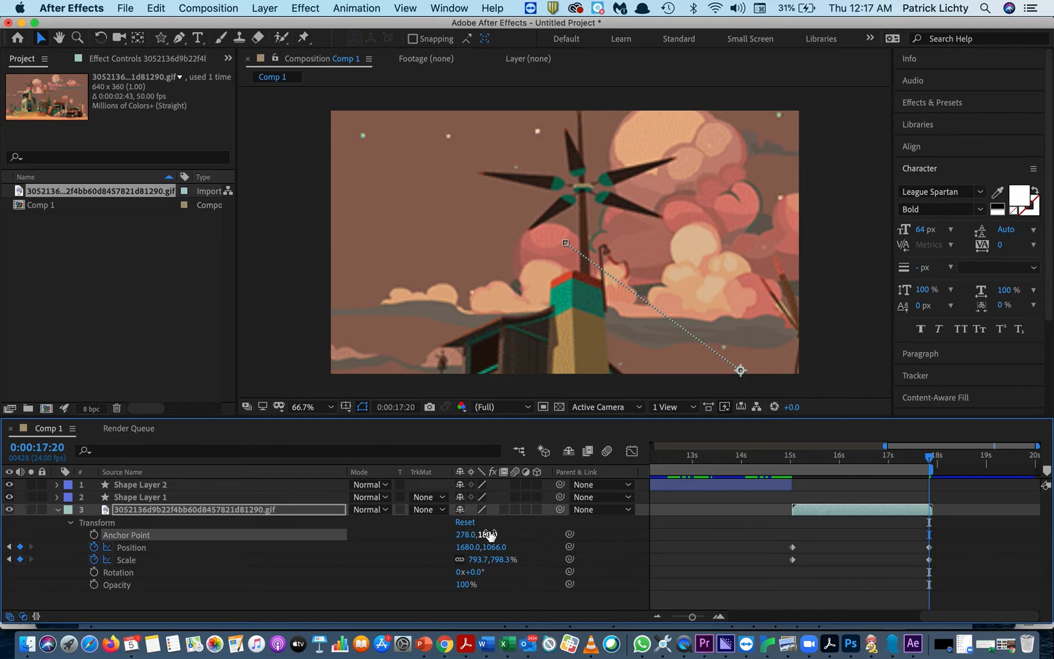
pyautogui.moveTo(496, 548); pyautogui.dragTo(656, 562)
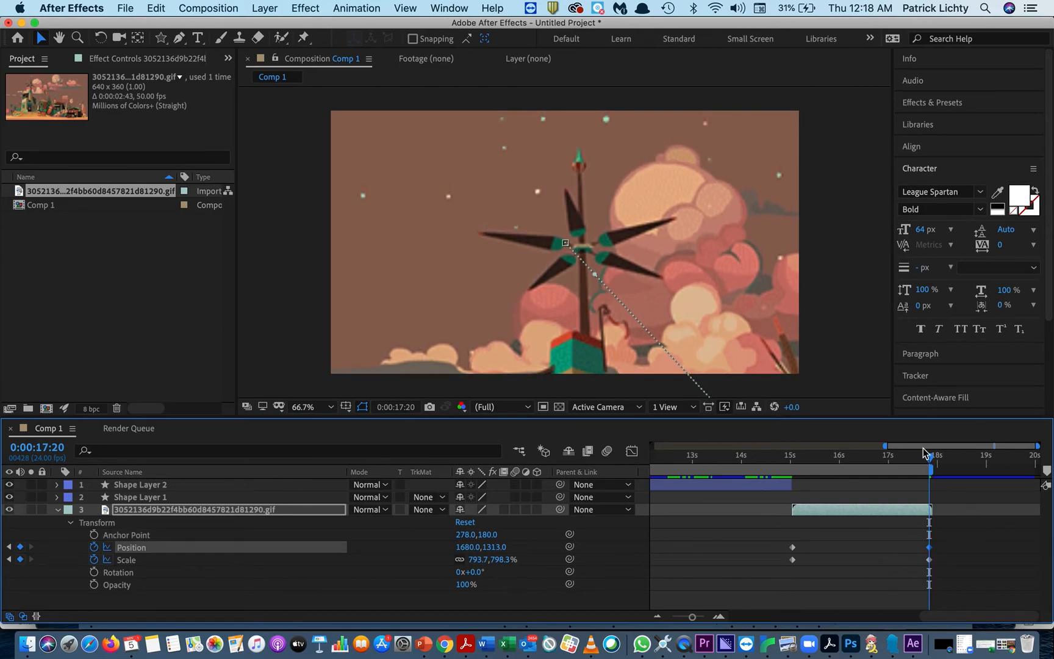
# Step: Preview the GIF layer's zoom and pan from 0:00:14:20 and scrub to 0:00:15:11
pyautogui.moveTo(932, 462); pyautogui.dragTo(783, 459)
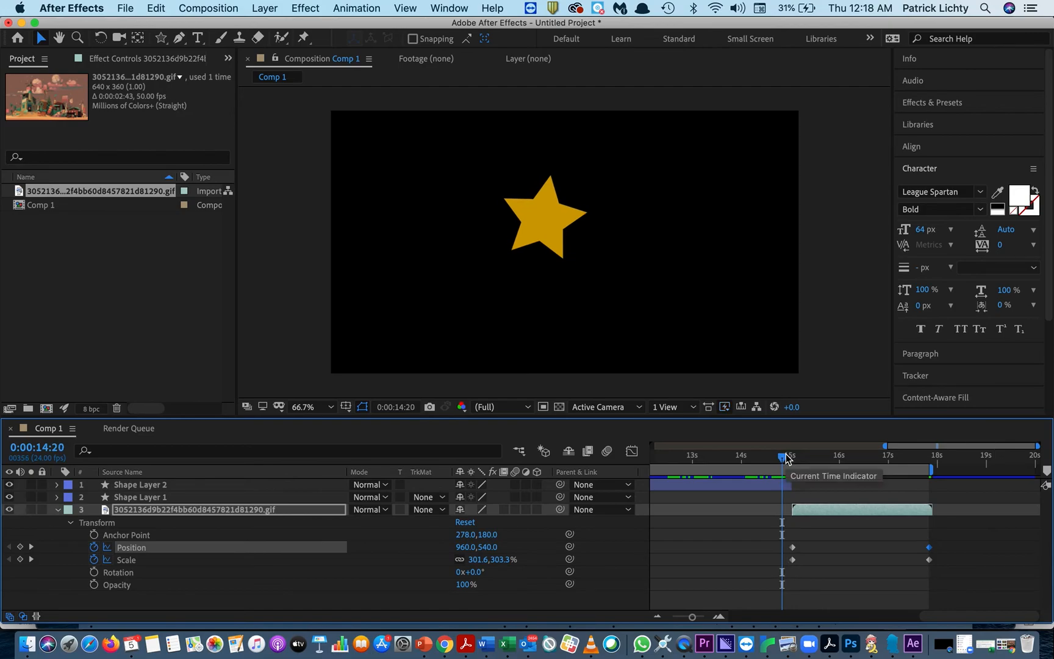
pyautogui.press('space')
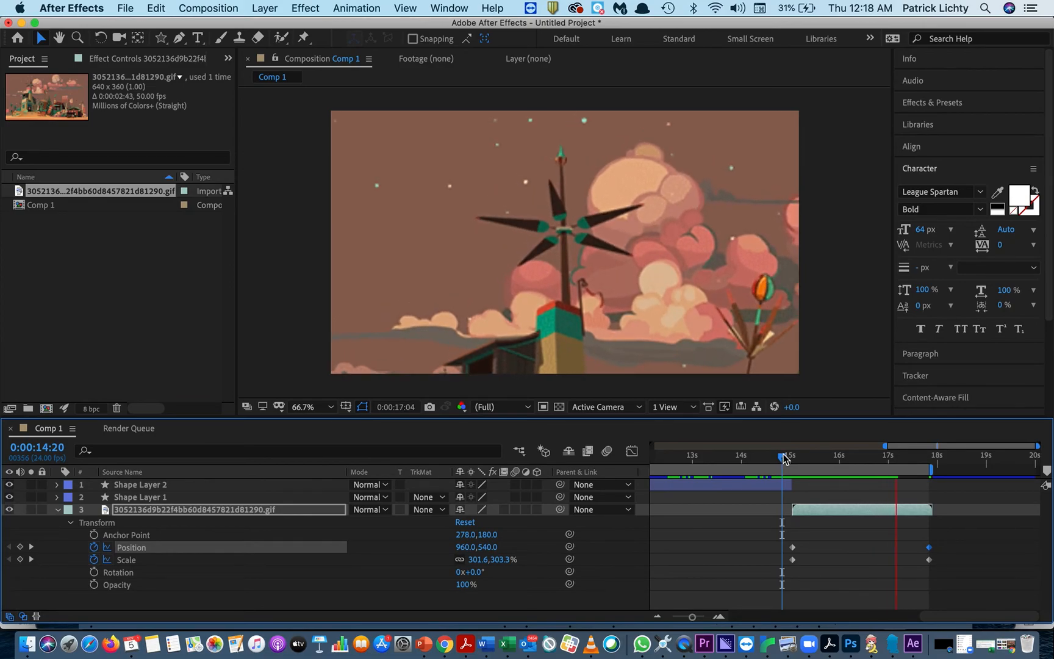
pyautogui.press('space')
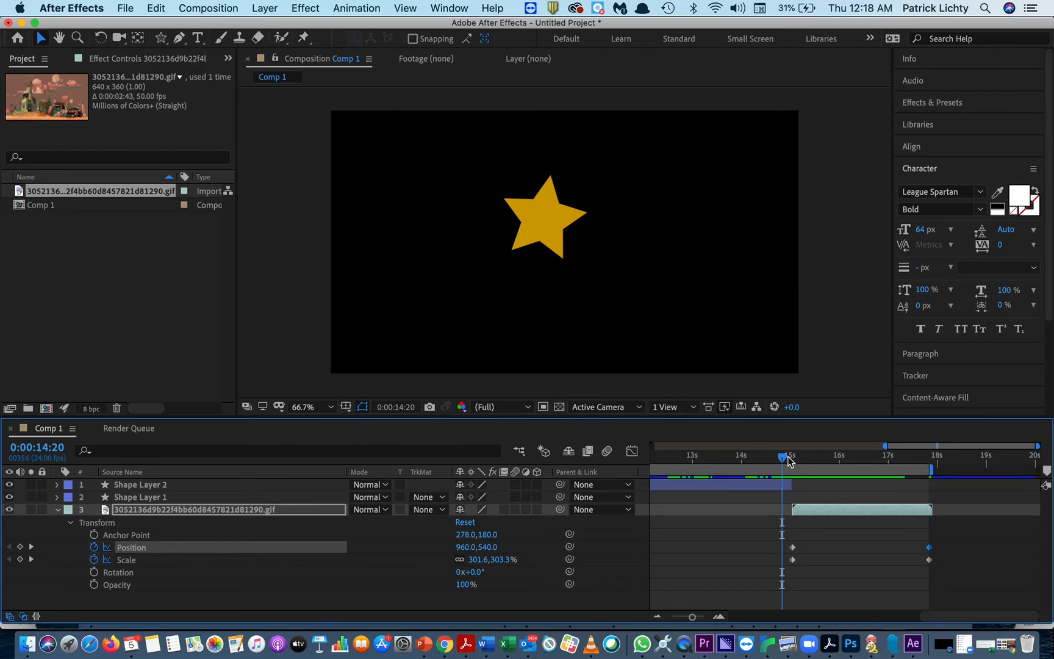
pyautogui.moveTo(785, 462); pyautogui.dragTo(816, 462)
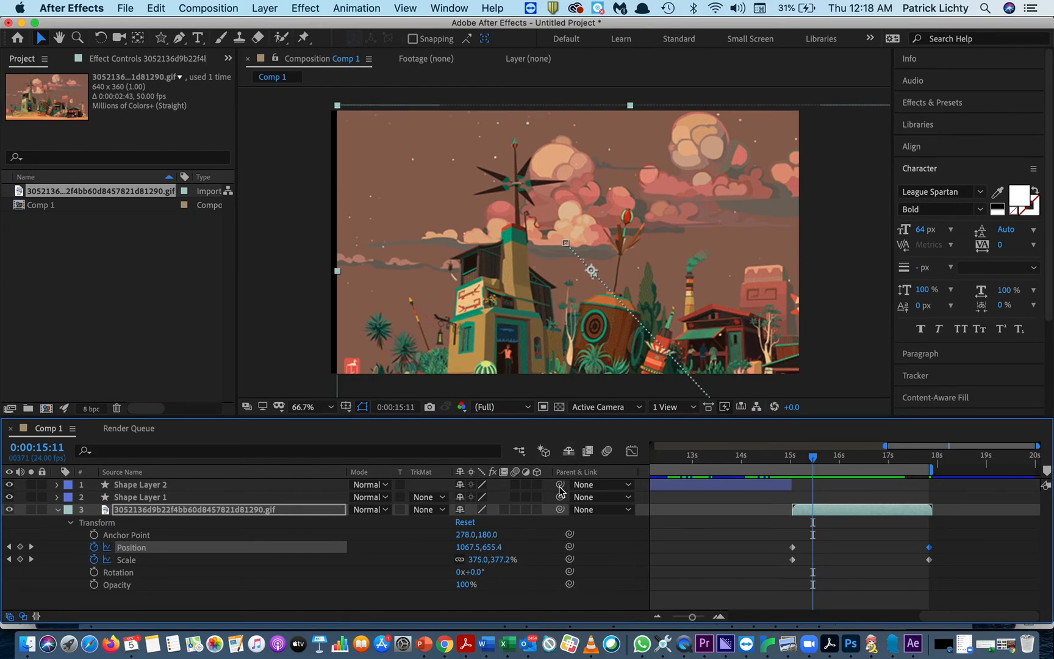
# Step: Show the Graph Editor and apply Easy Ease to all of the GIF layer's Position and Scale keyframes
pyautogui.click(633, 452)
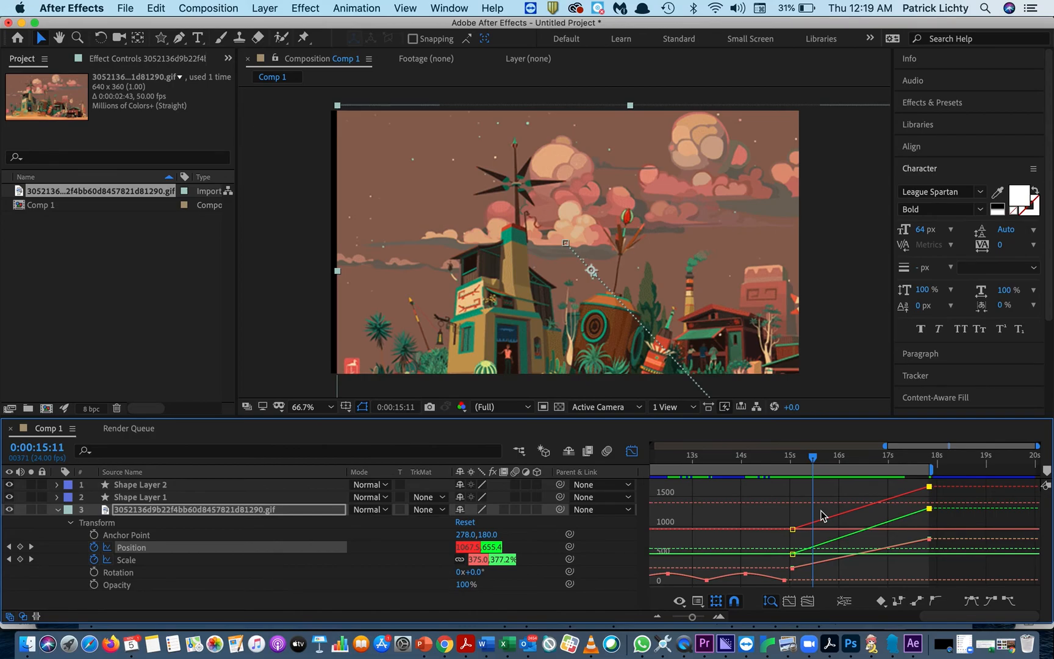
pyautogui.moveTo(793, 530)
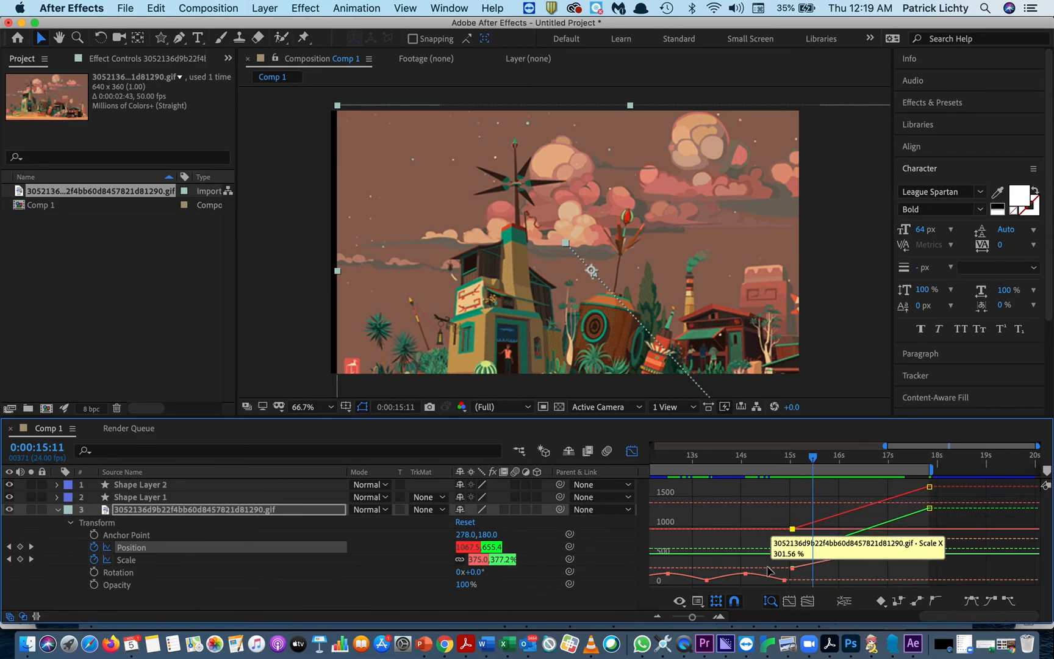
pyautogui.moveTo(840, 561)
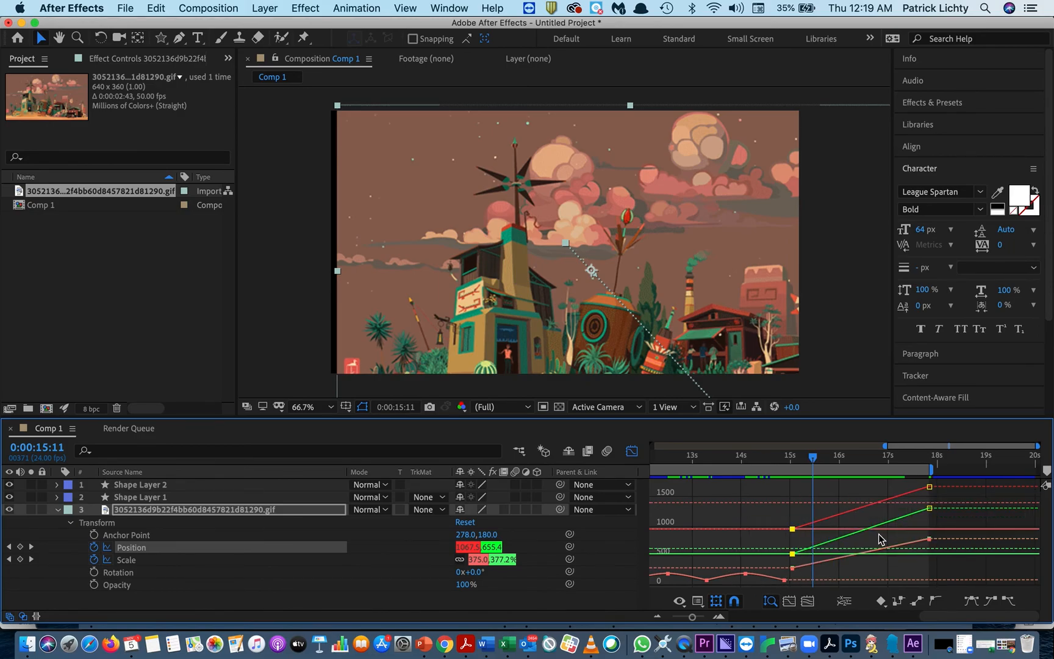
pyautogui.moveTo(878, 526)
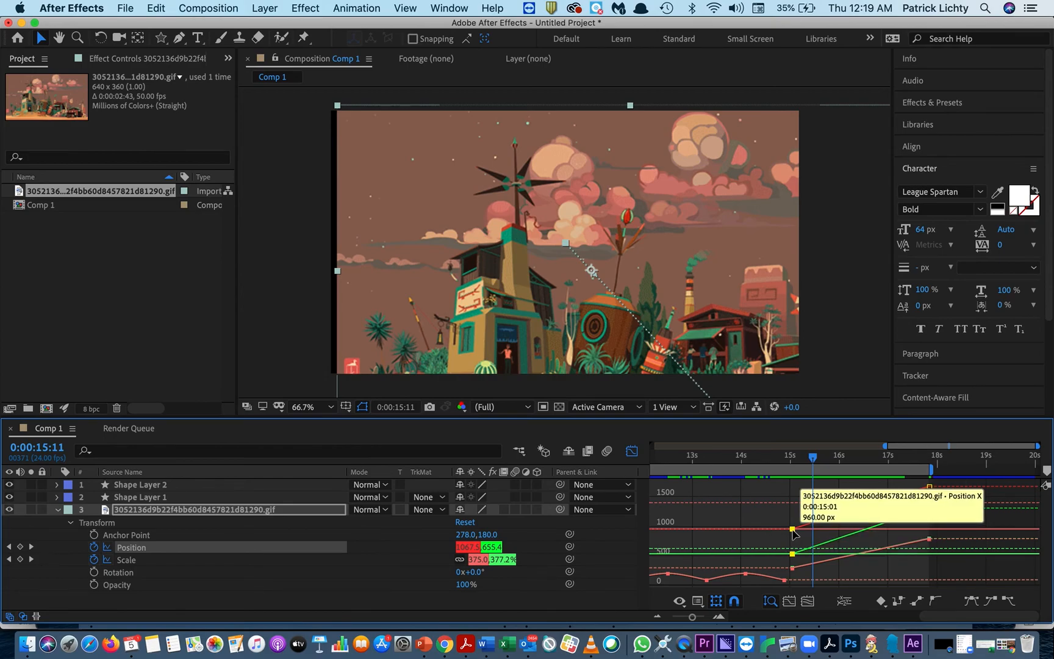
pyautogui.moveTo(794, 554)
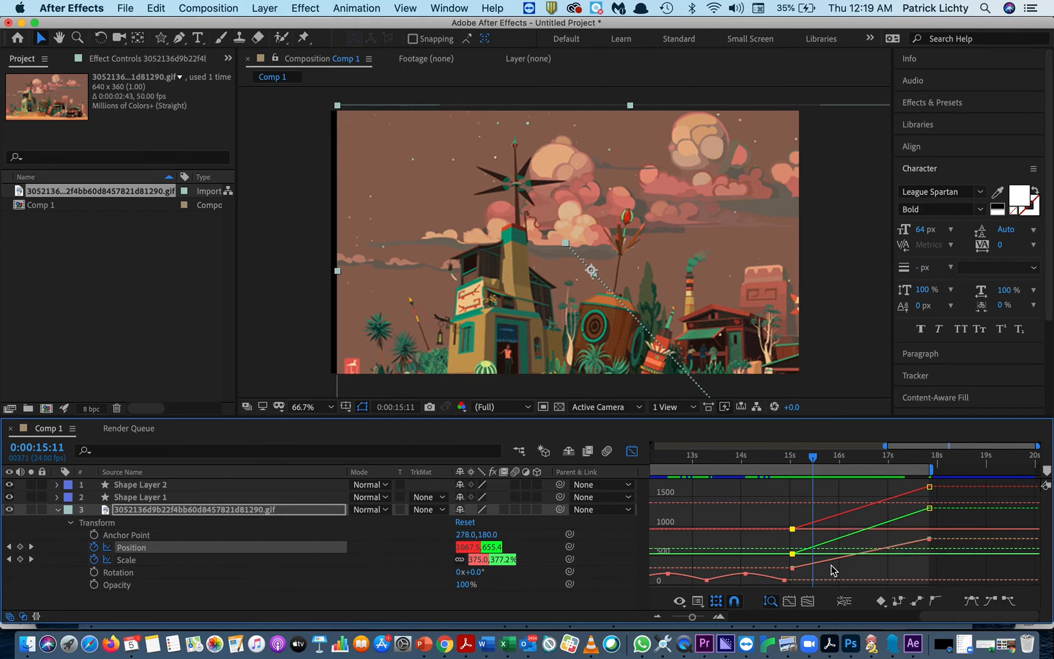
pyautogui.keyDown('shift'); pyautogui.click(793, 568); pyautogui.keyUp('shift')
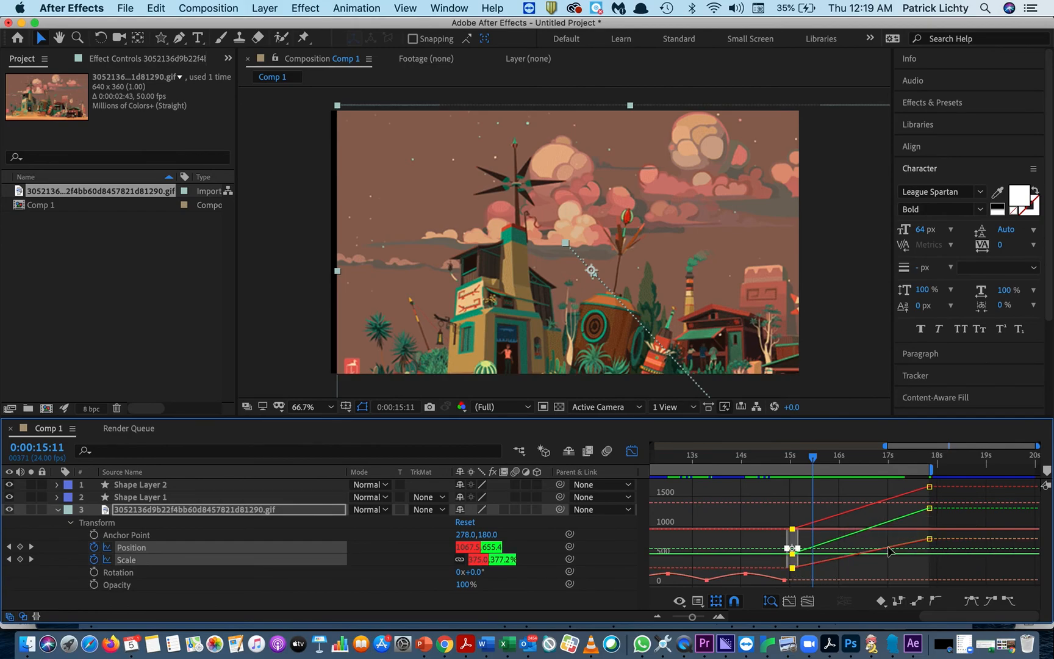
pyautogui.keyDown('shift'); pyautogui.click(929, 541); pyautogui.keyUp('shift')
pyautogui.keyDown('shift'); pyautogui.click(929, 507); pyautogui.keyUp('shift')
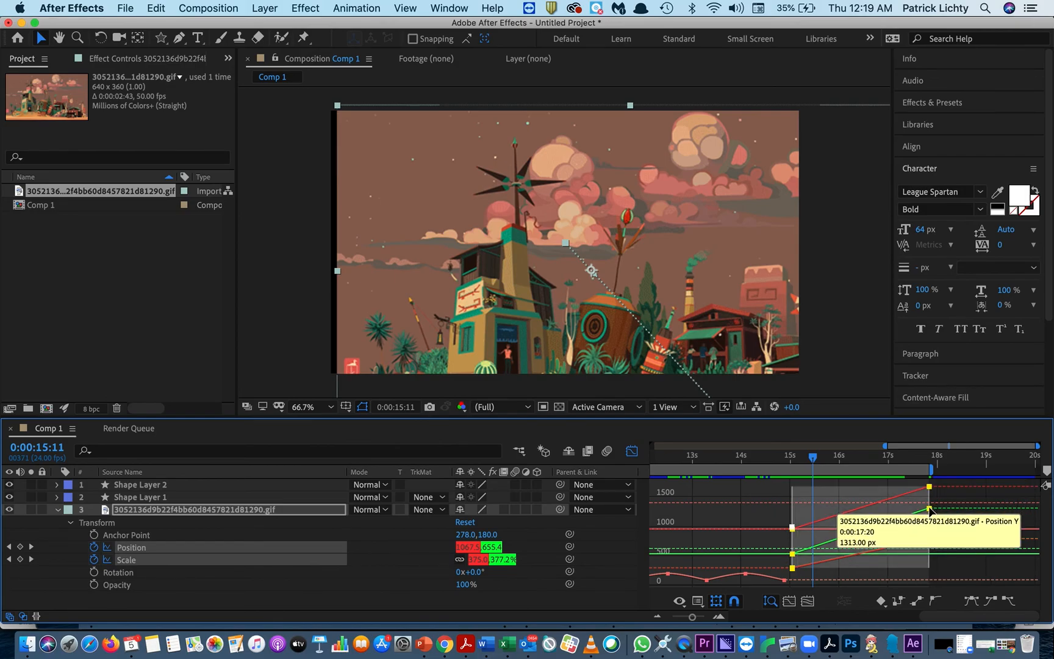
pyautogui.keyDown('shift'); pyautogui.click(930, 488); pyautogui.keyUp('shift')
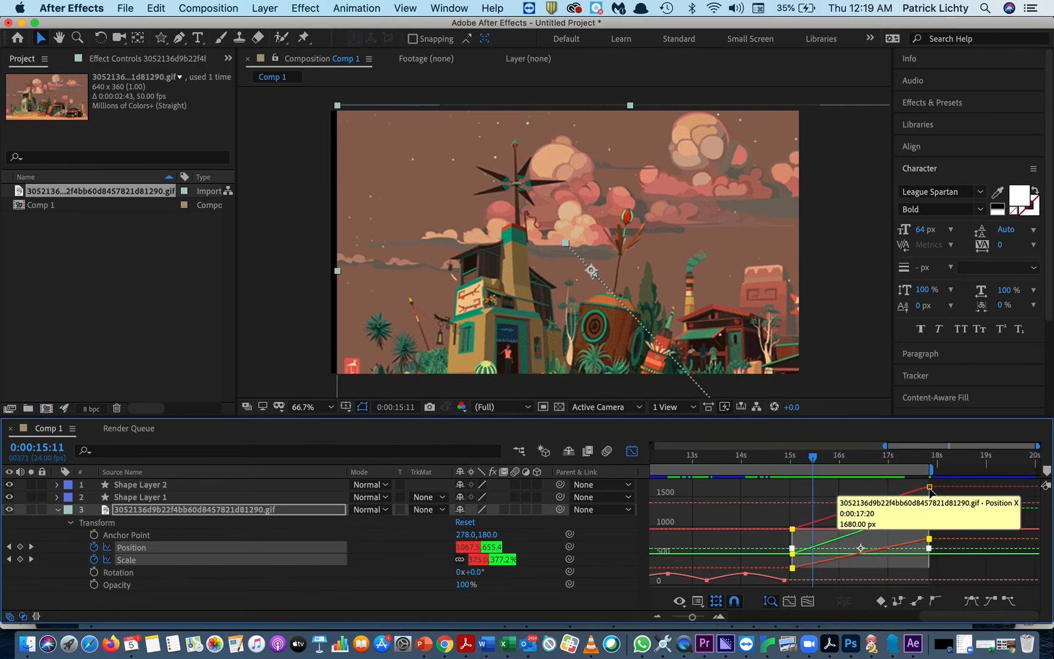
pyautogui.keyDown('shift'); pyautogui.click(930, 488); pyautogui.keyUp('shift')
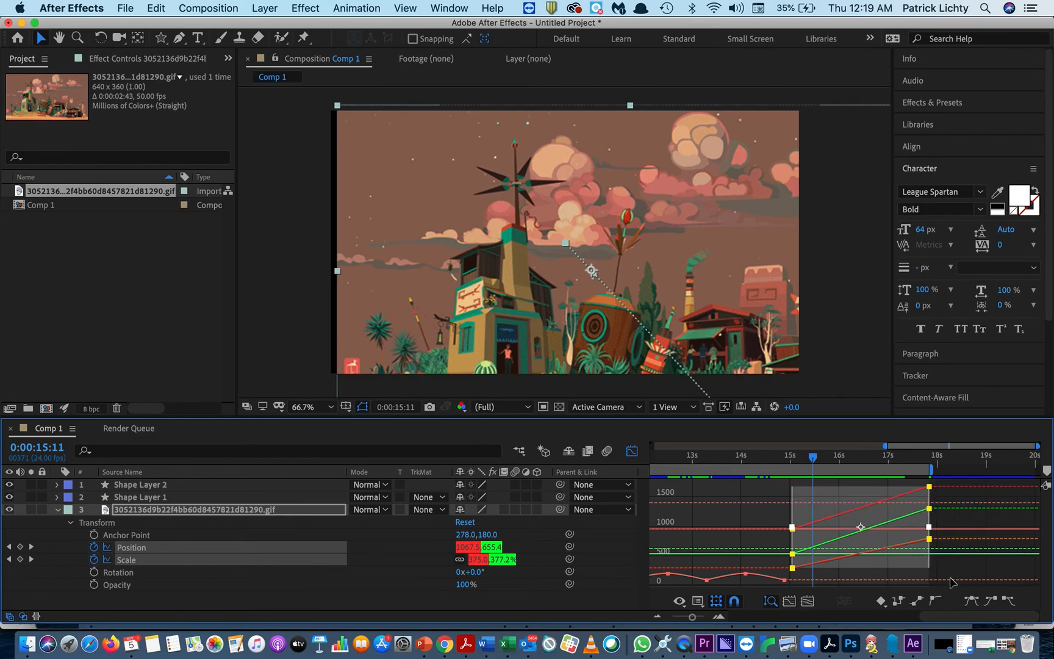
pyautogui.click(971, 601)
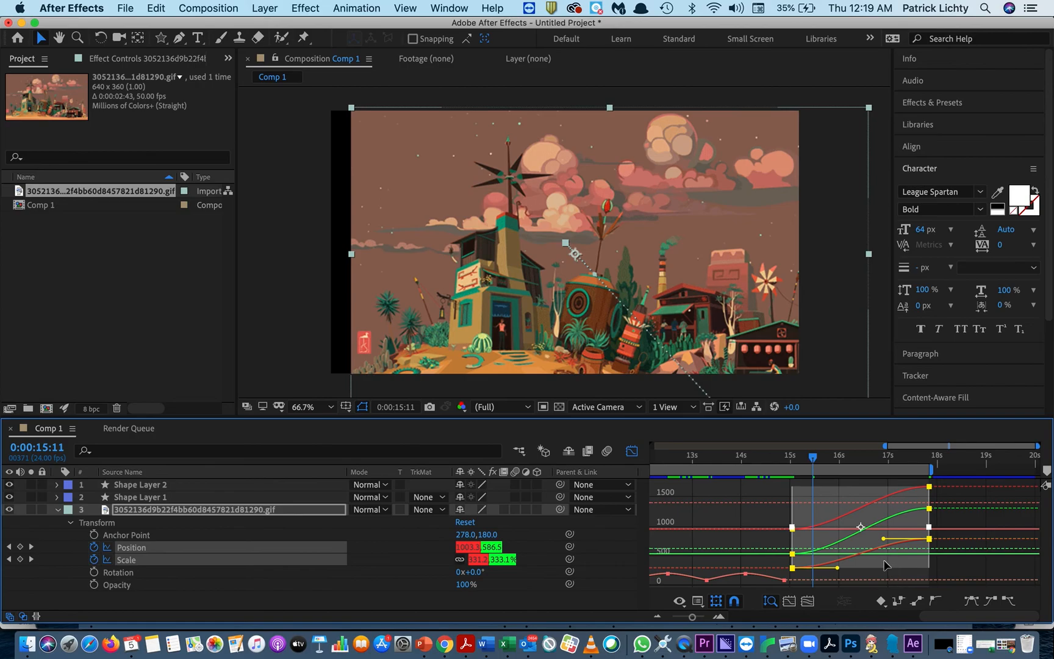
# Step: Lengthen the ease handles of both Scale keyframes on the curve, deselect the layer and close the Graph Editor
pyautogui.moveTo(883, 541); pyautogui.dragTo(847, 569)
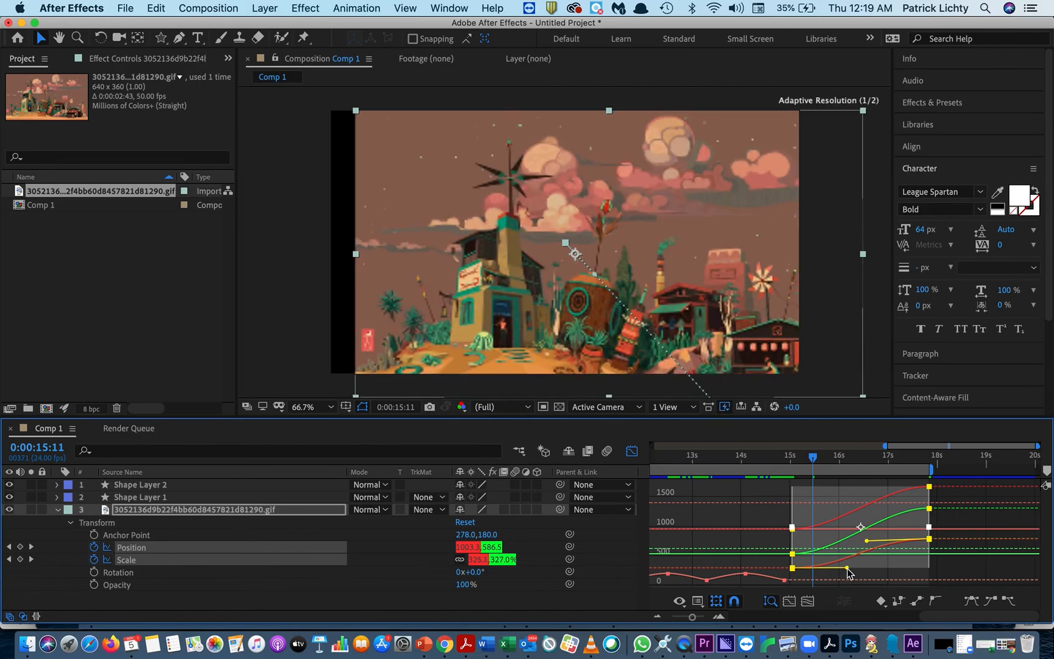
pyautogui.moveTo(930, 490)
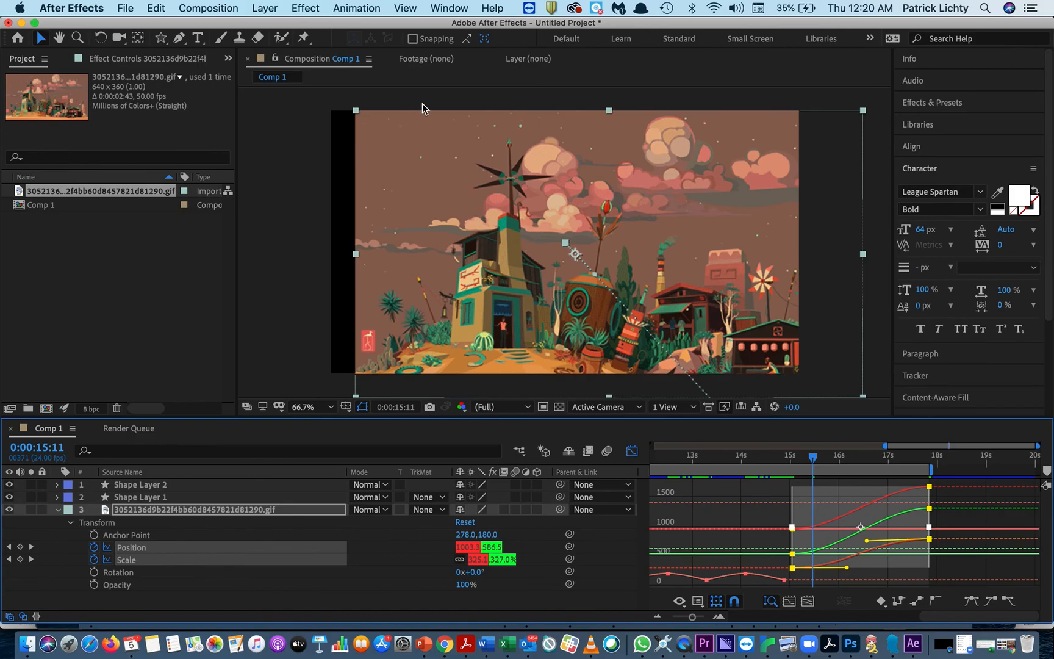
pyautogui.click(308, 177)
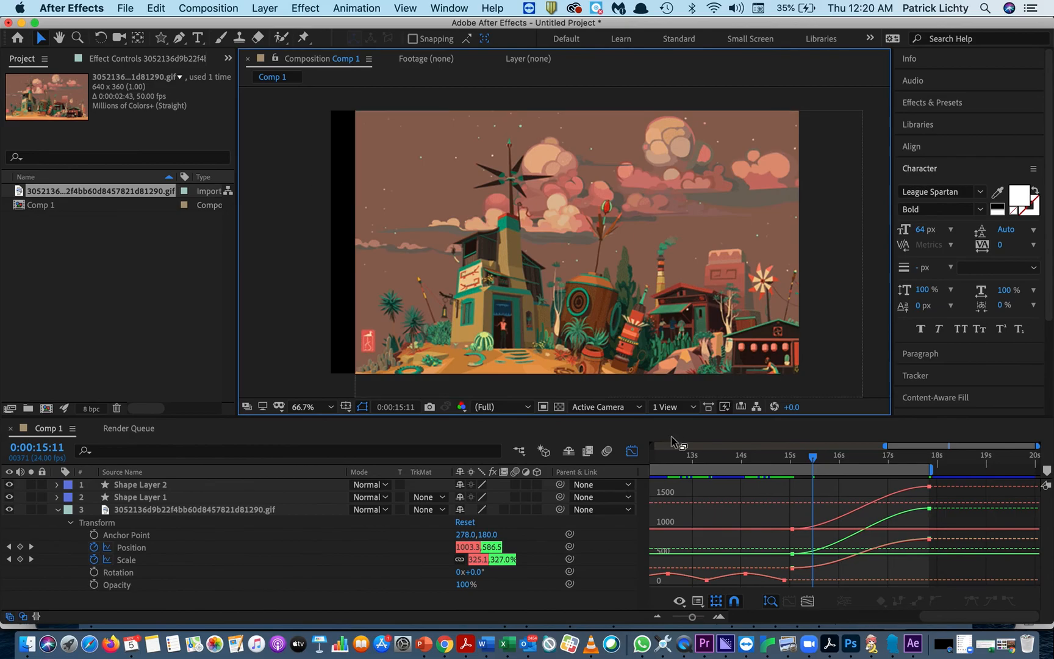
pyautogui.click(632, 452)
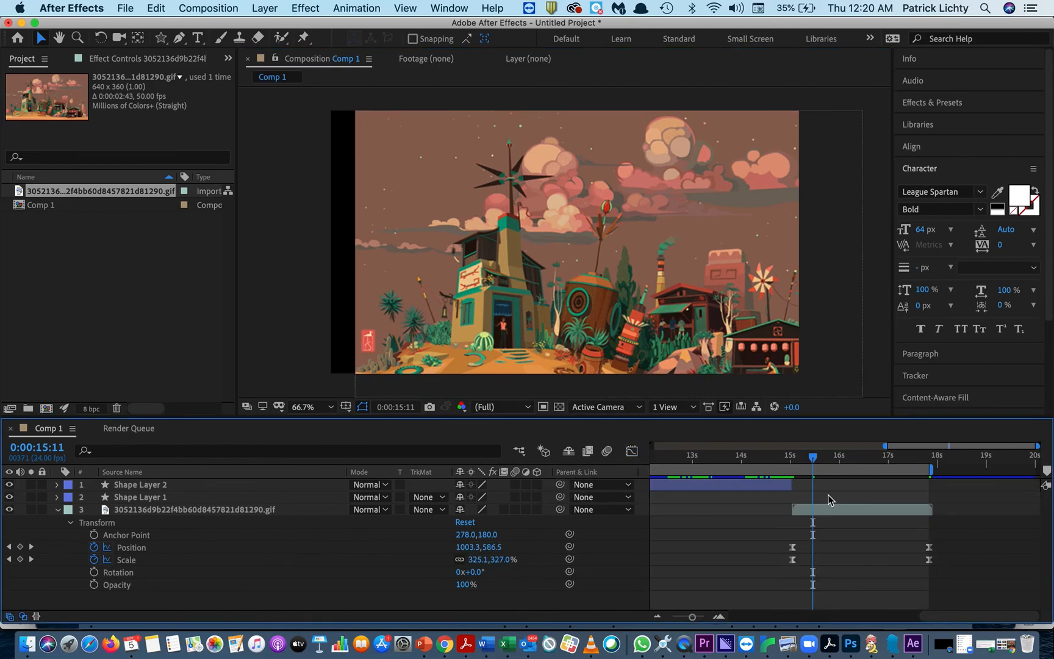
# Step: Preview the eased GIF motion from 0:00:14:17 and the whole composition from 0:00:00:00, stopping at 0:00:02:18
pyautogui.moveTo(813, 458); pyautogui.dragTo(778, 460)
pyautogui.press('space')
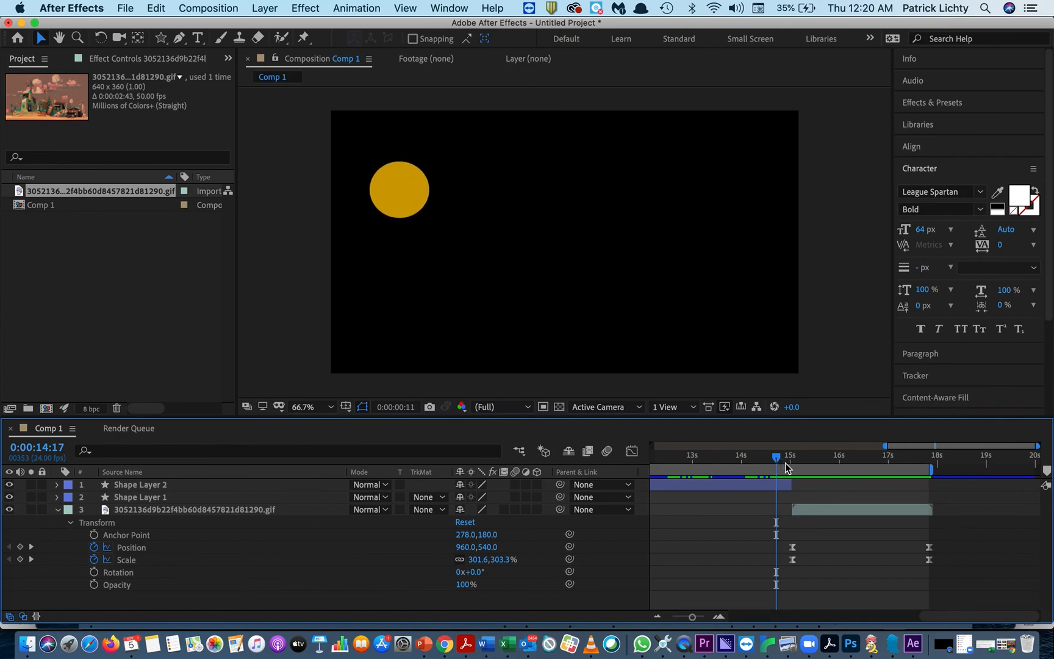
pyautogui.moveTo(777, 458); pyautogui.dragTo(626, 465)
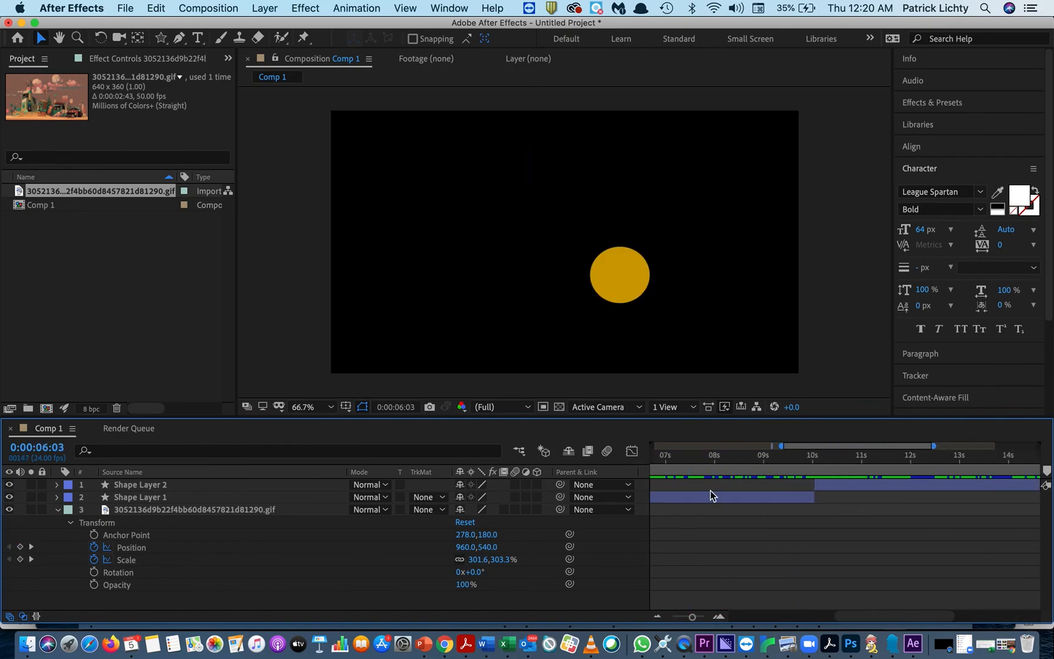
pyautogui.moveTo(692, 617); pyautogui.dragTo(671, 622)
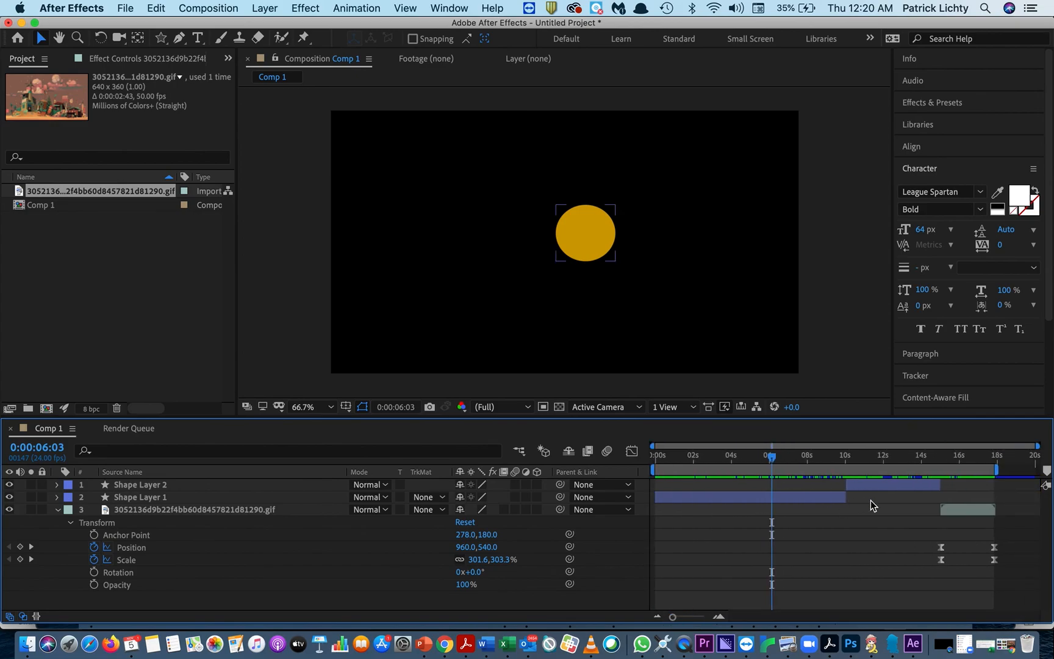
pyautogui.moveTo(772, 461); pyautogui.dragTo(627, 460)
pyautogui.press('space')
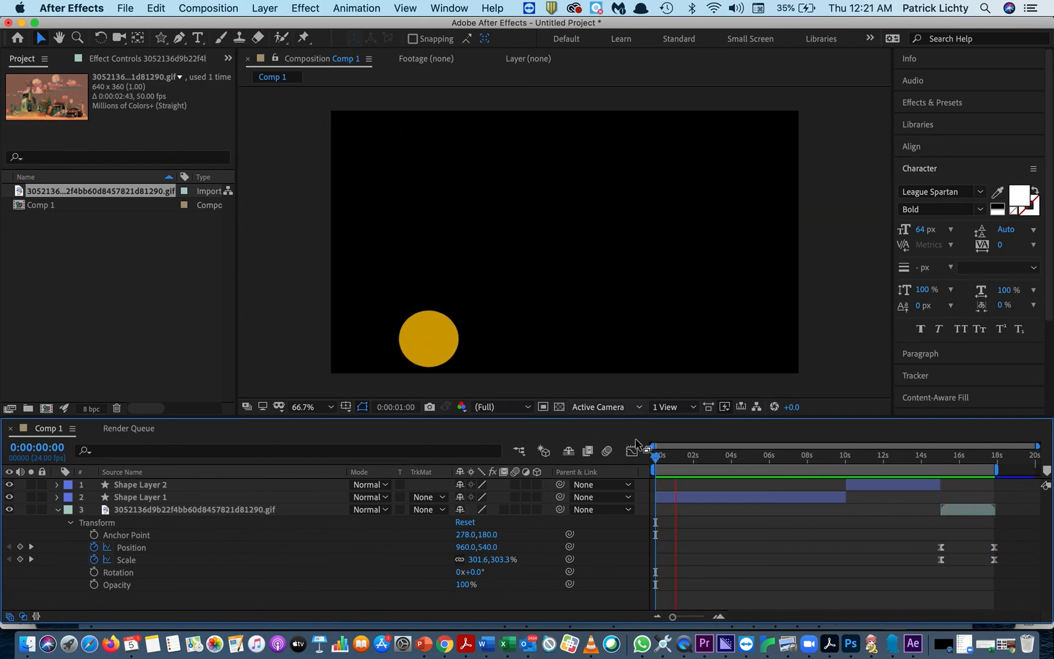
pyautogui.click(708, 460)
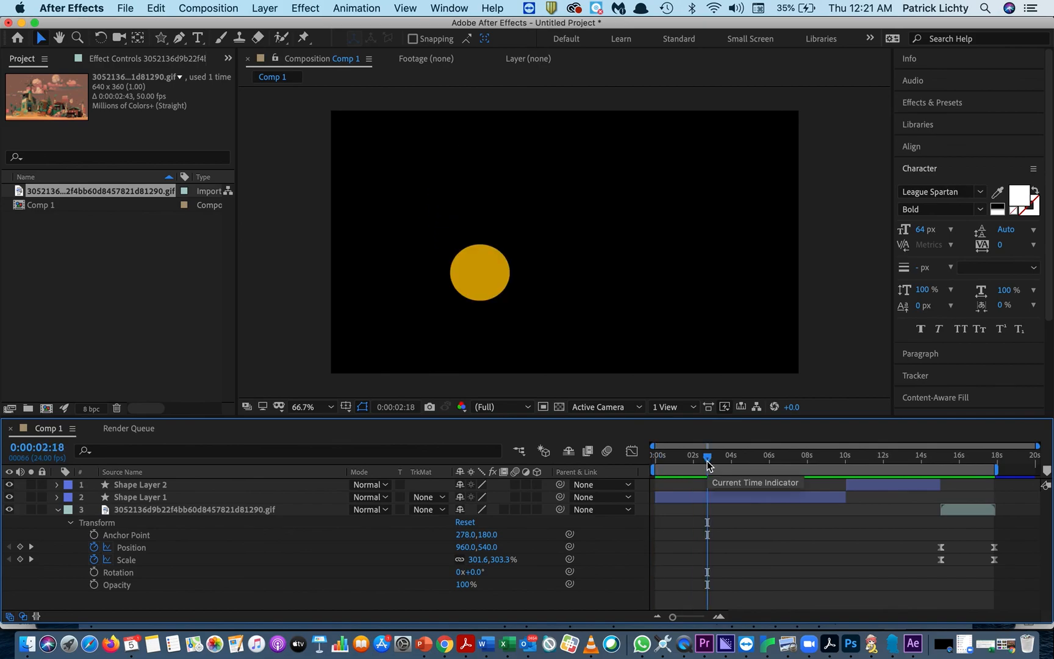